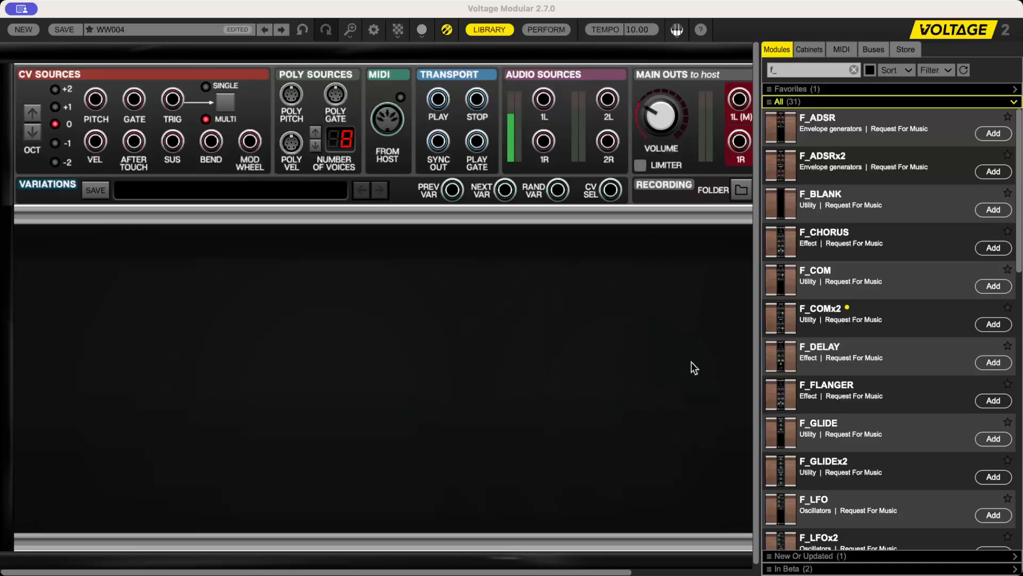
Step: Add the F_THRESH module to the empty rack and shift it sideways to leave room before it
scroll(833, 356, "down", 10)
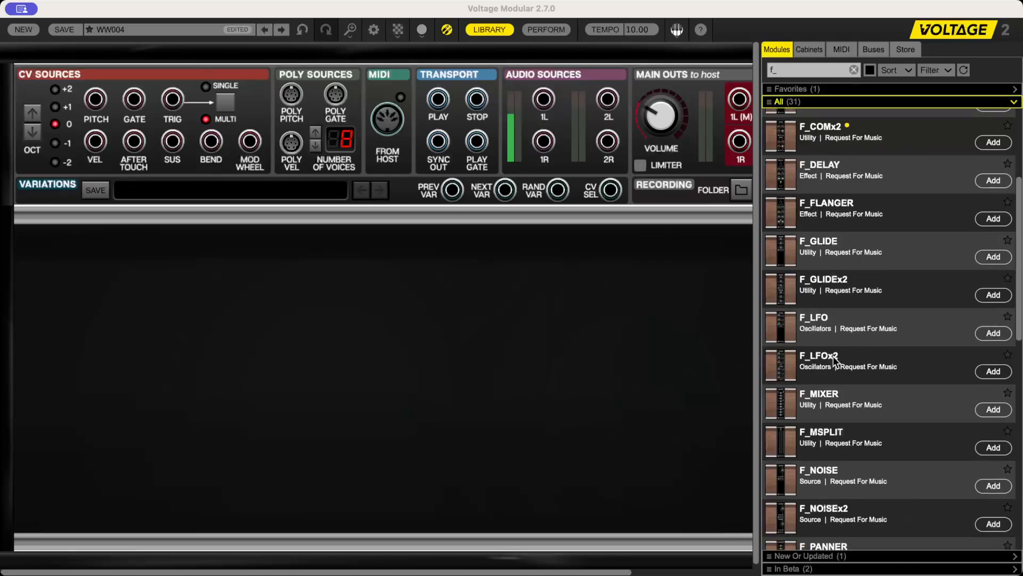
scroll(833, 360, "down", 1)
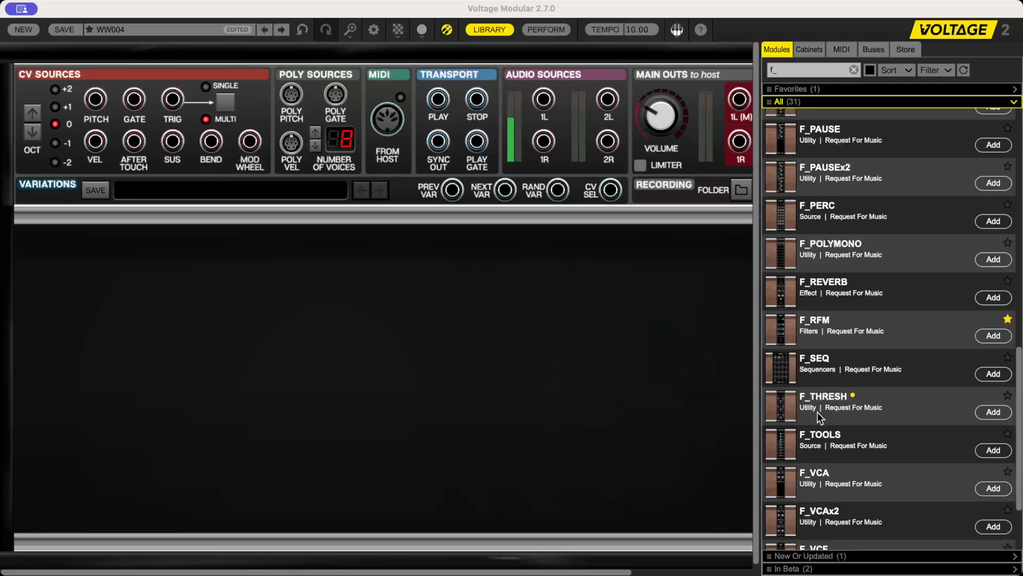
left_click_drag(825, 407, 219, 219)
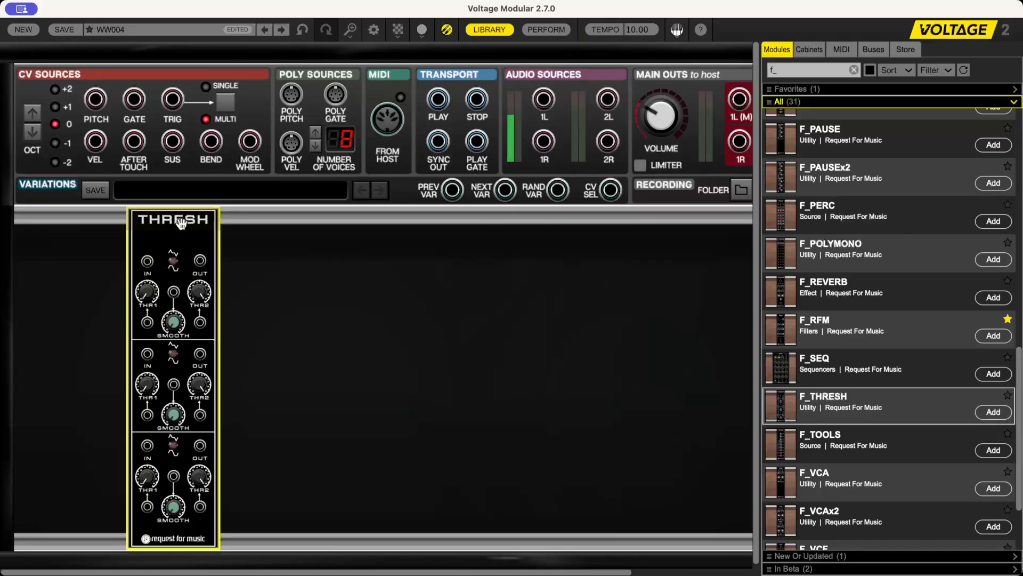
left_click_drag(180, 224, 302, 224)
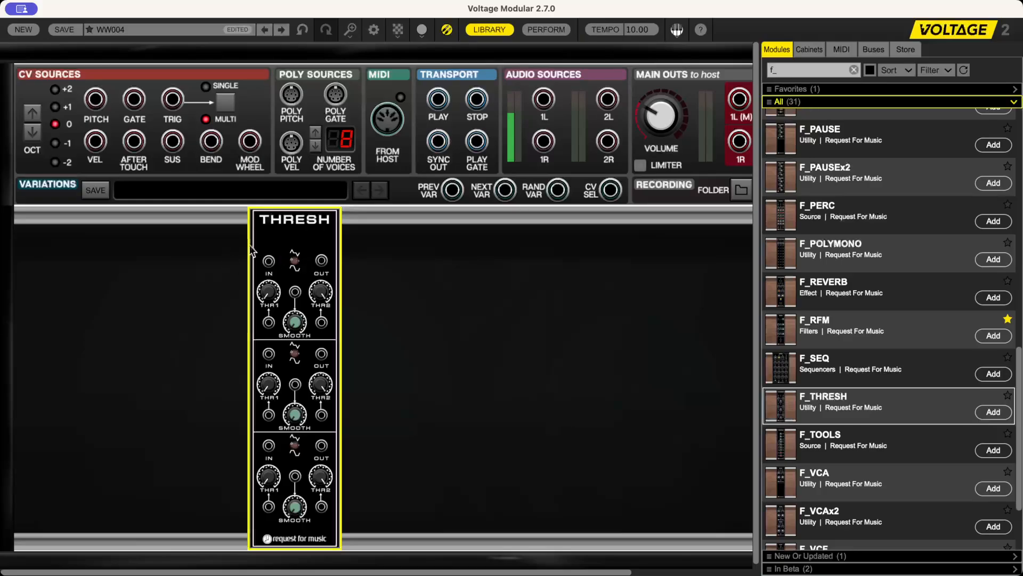
Step: Add the F_LFO module to the rack directly before the THRESH module
left_click(816, 73)
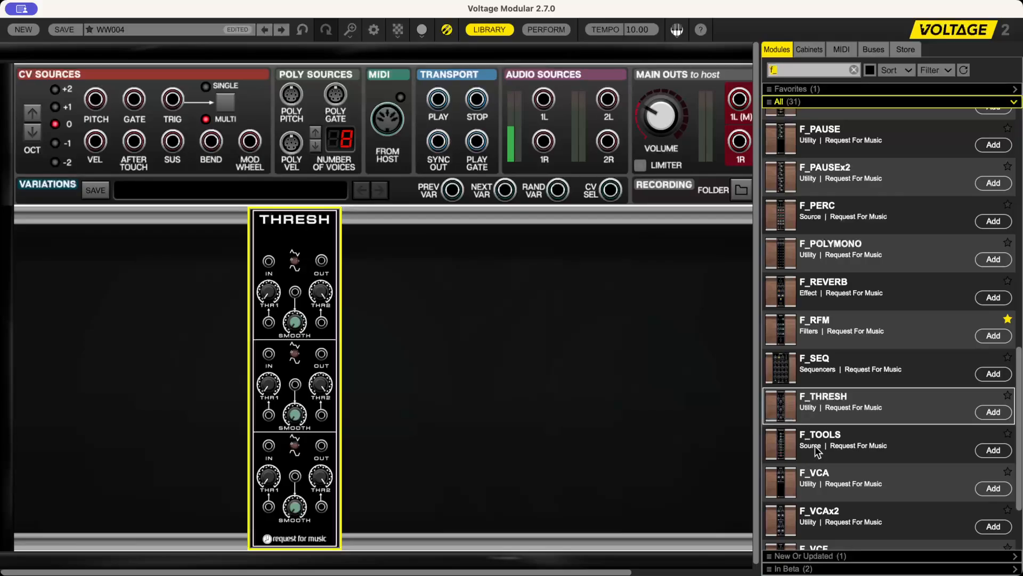
scroll(816, 450, "down", 1)
scroll(818, 452, "up", 3)
scroll(817, 450, "up", 12)
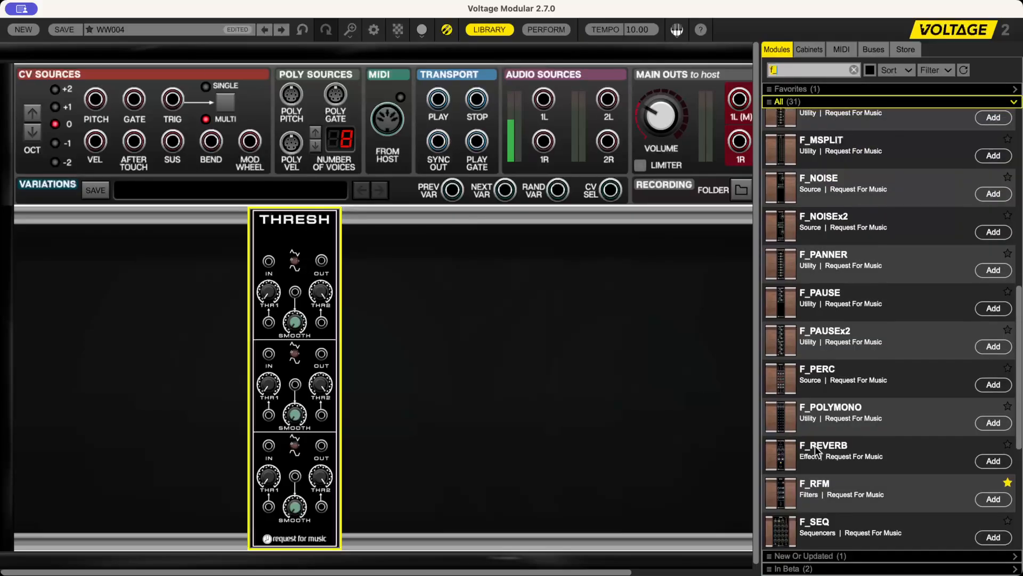
scroll(815, 450, "up", 4)
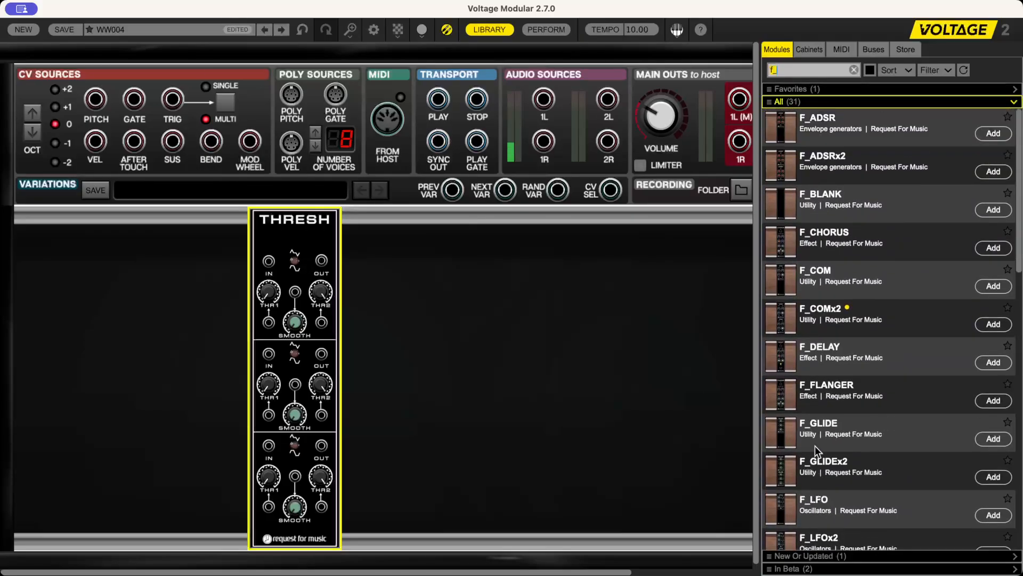
scroll(839, 363, "down", 3)
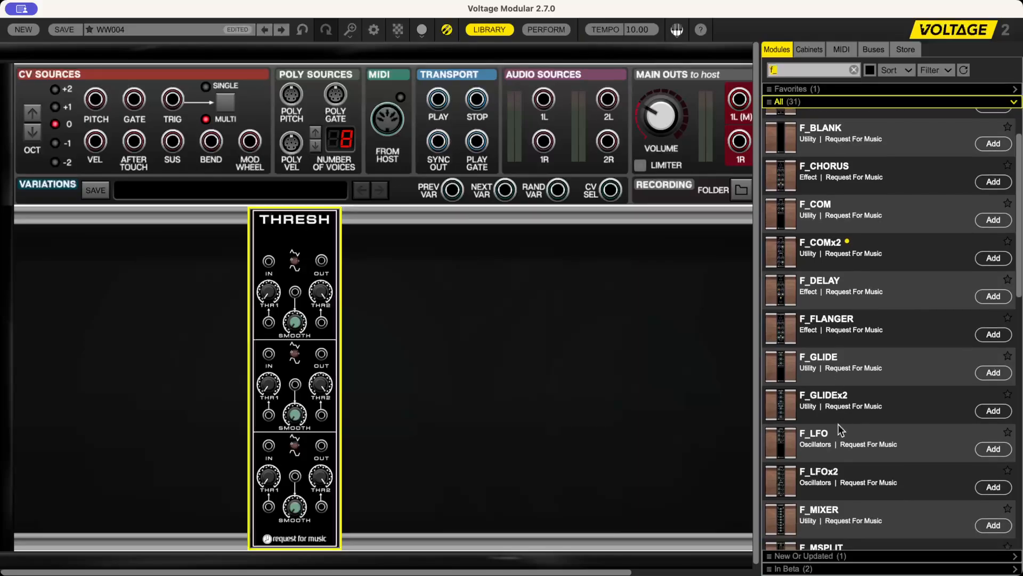
left_click_drag(838, 432, 226, 230)
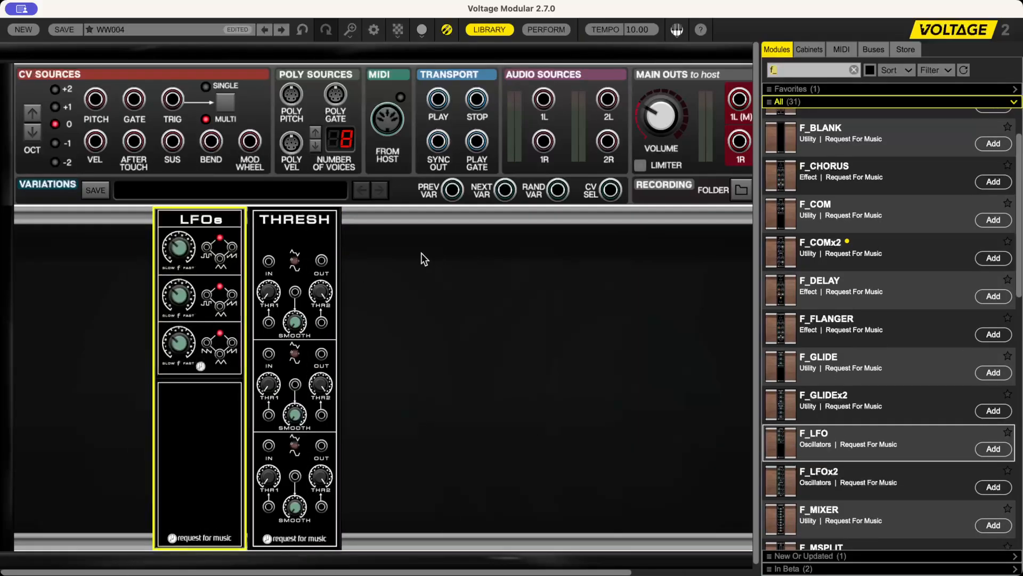
Step: Search the module library for "multi sc" and add the Multi Oscilloscope directly after the THRESH module
left_click(829, 68)
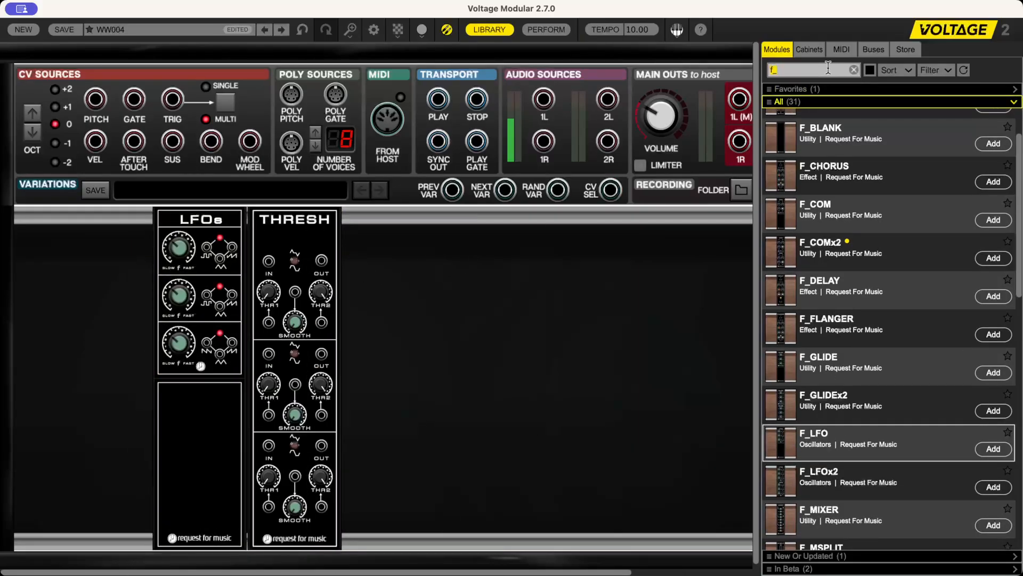
type("multi")
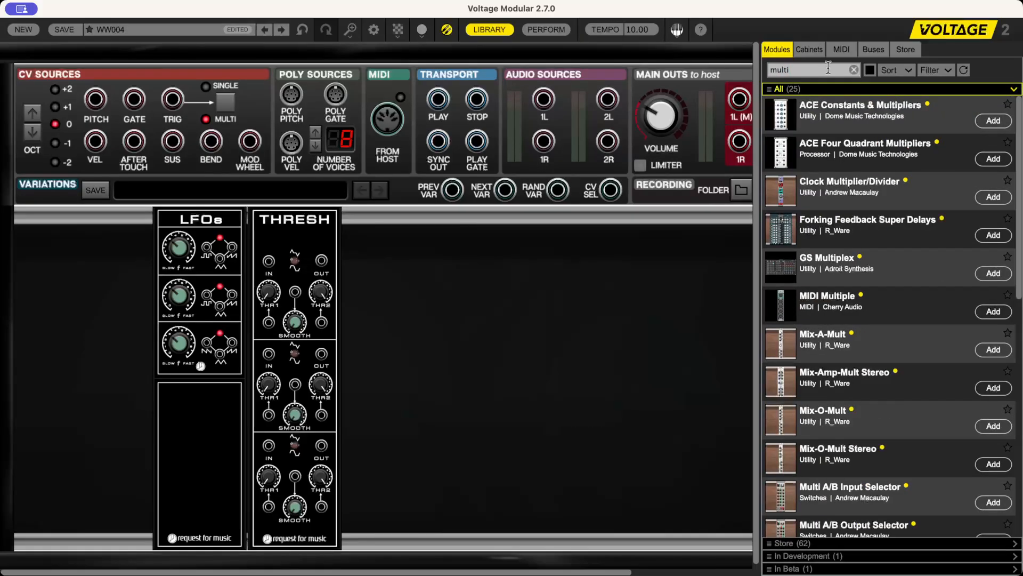
type(" s")
key("BackSpace")
type("a")
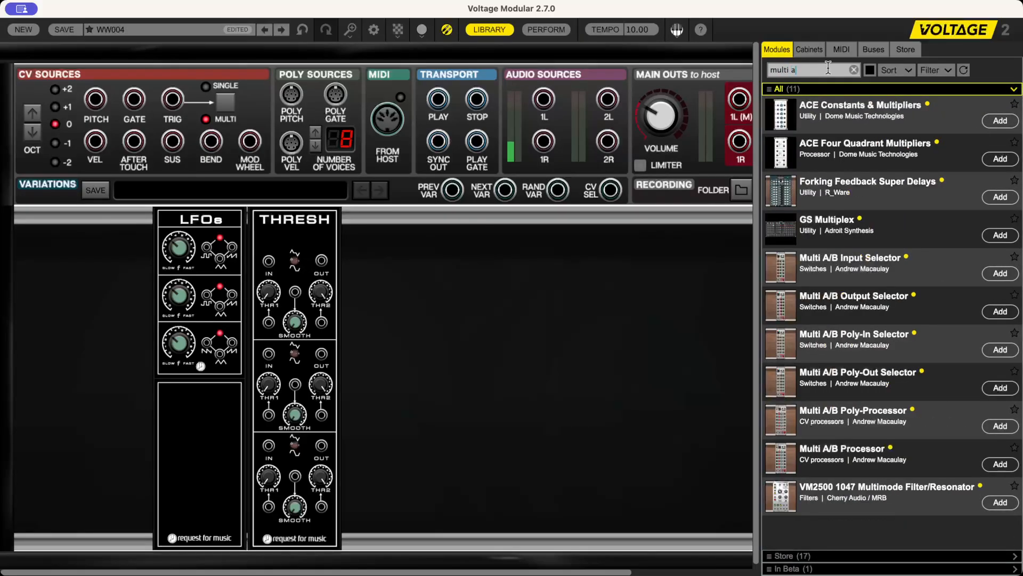
key("BackSpace")
type("sc")
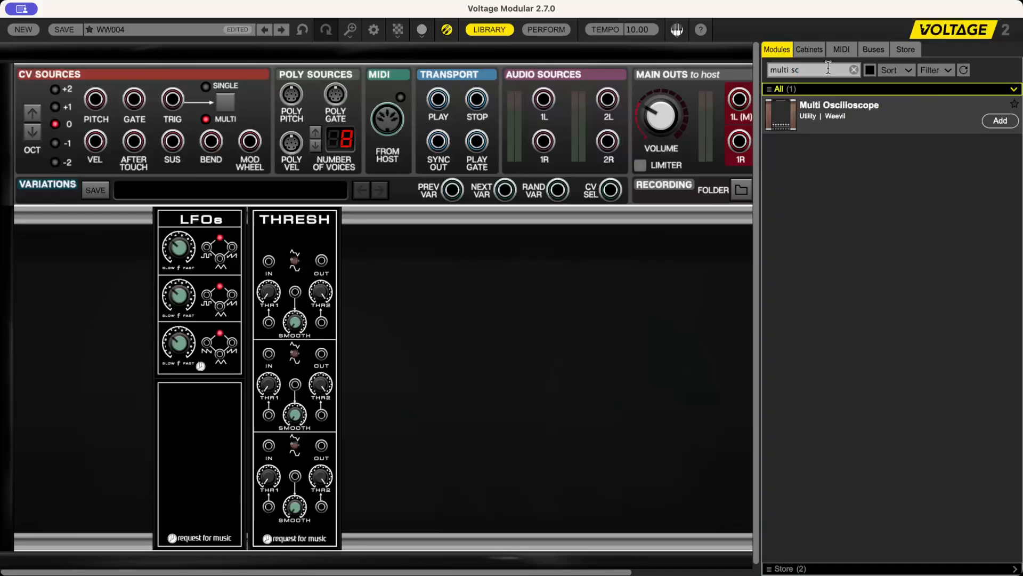
left_click_drag(786, 110, 530, 219)
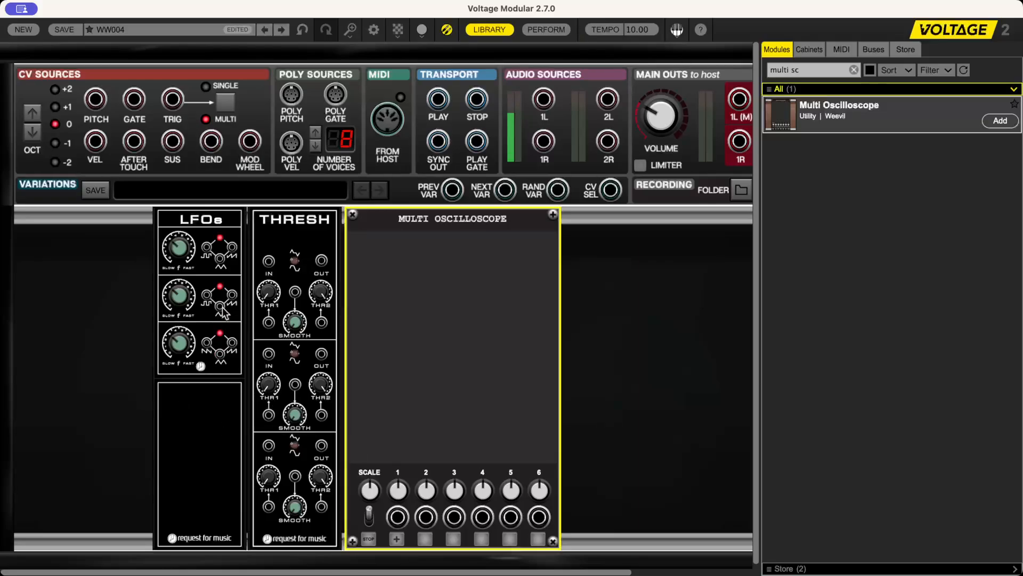
Step: Patch LFO 1's triangle output into oscilloscope input 1 and adjust the oscilloscope's scale
left_click_drag(219, 258, 397, 517)
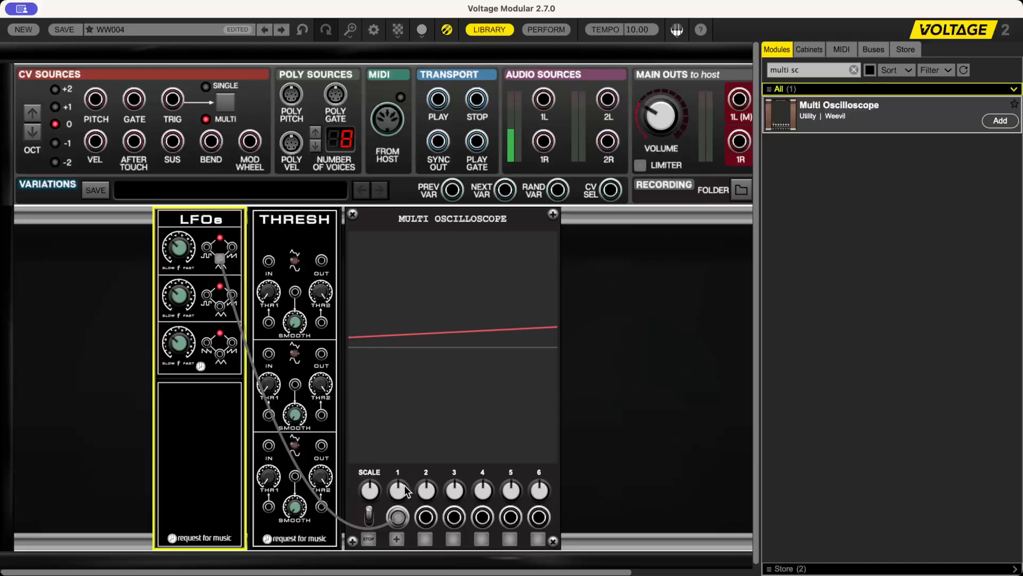
left_click(390, 445)
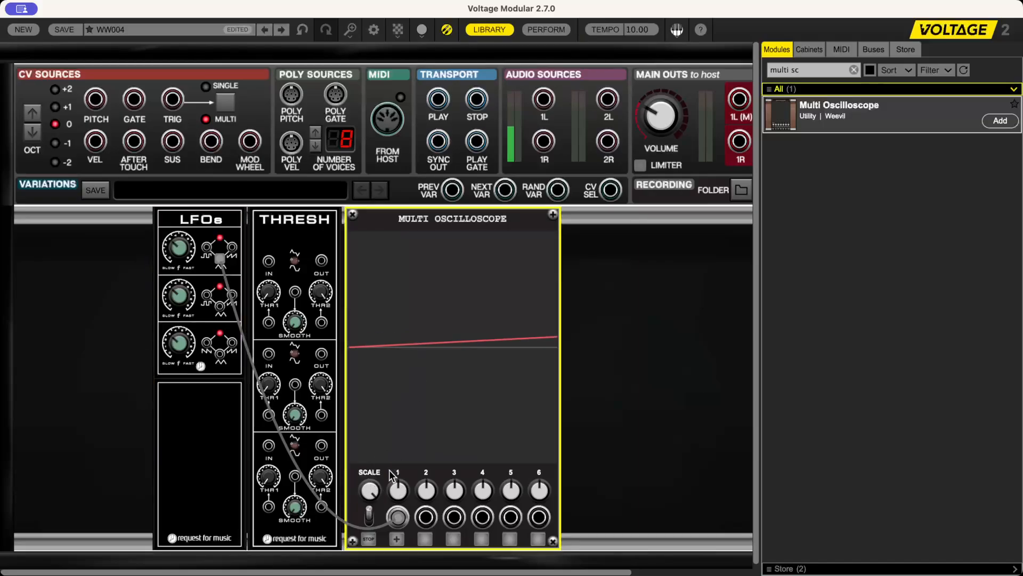
left_click_drag(371, 494, 371, 567)
Step: Increase LFO 1's speed until roughly three triangle cycles fit across the oscilloscope display
left_click_drag(179, 242, 243, 58)
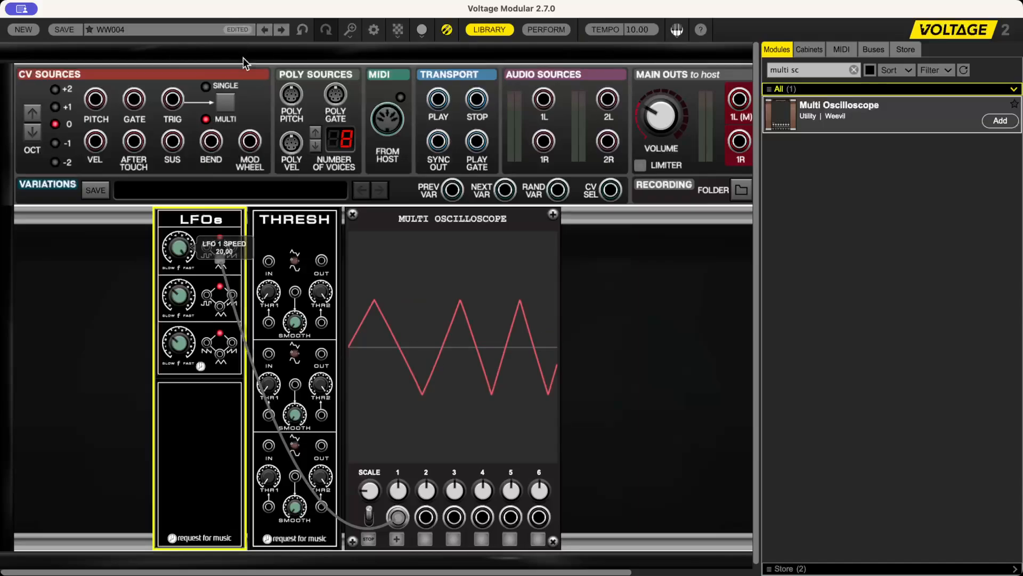
left_click_drag(179, 246, 184, 263)
left_click(374, 491)
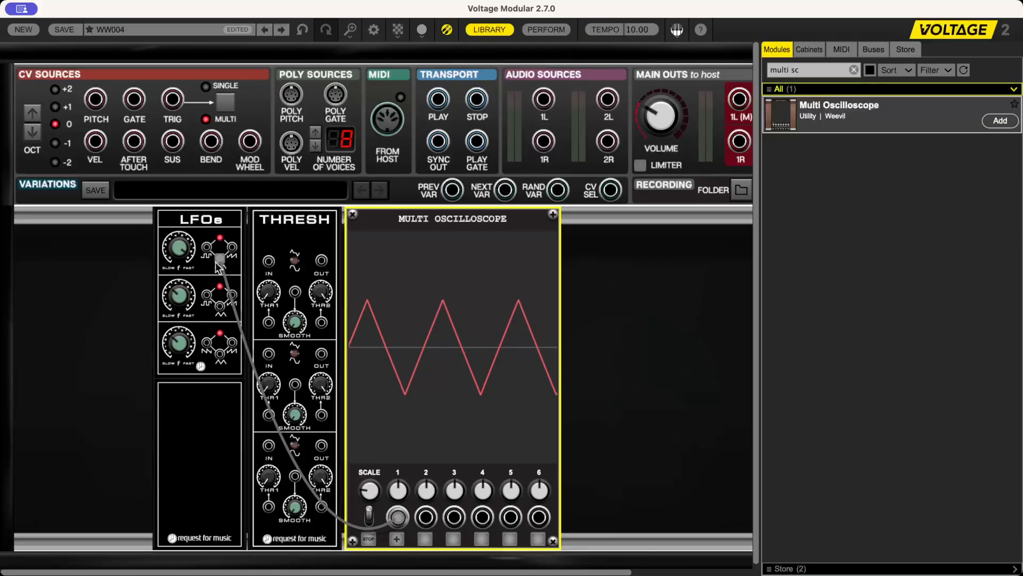
Step: Patch LFO 1's triangle output into the first THRESH section's input and that section's output into oscilloscope input 2
mouse_move(219, 261)
left_mouse_down()
mouse_move(247, 286)
mouse_move(269, 261)
mouse_move(219, 259)
left_mouse_up()
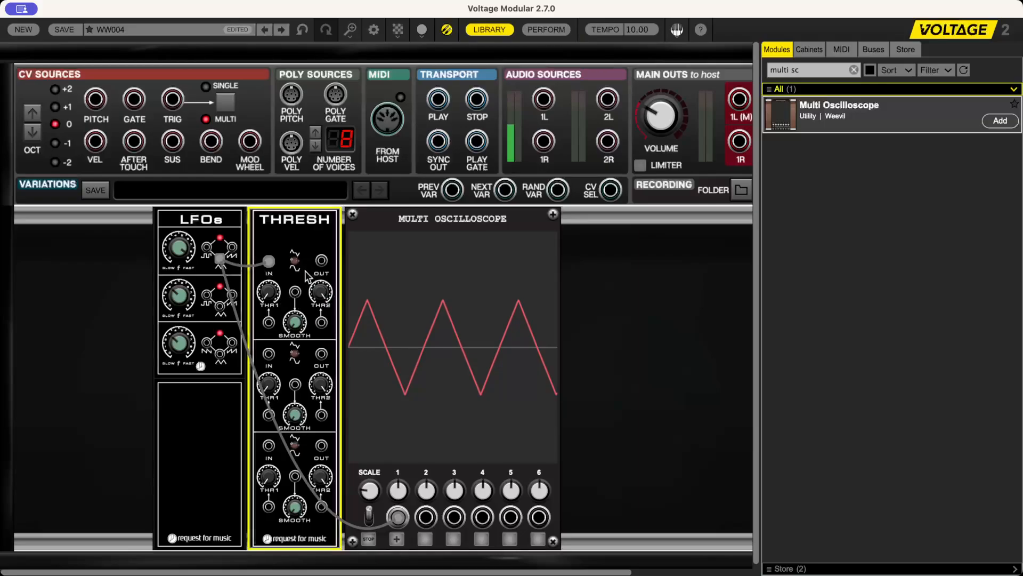
mouse_move(320, 261)
left_mouse_down()
mouse_move(376, 469)
mouse_move(426, 516)
left_mouse_up()
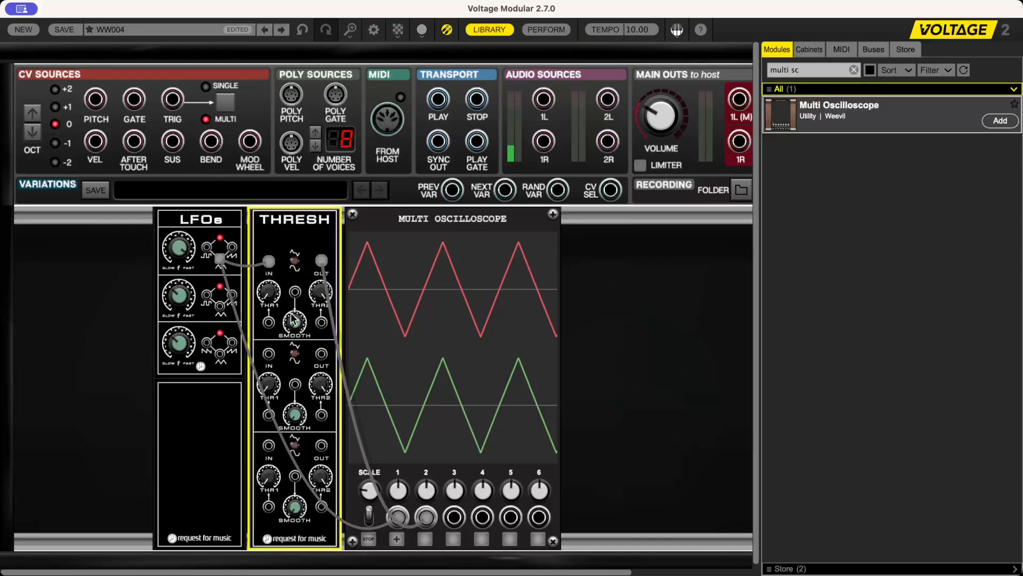
Step: Raise THR1 and lower THR2 on the first THRESH section to clip the triangle wave's troughs and peaks
mouse_move(273, 294)
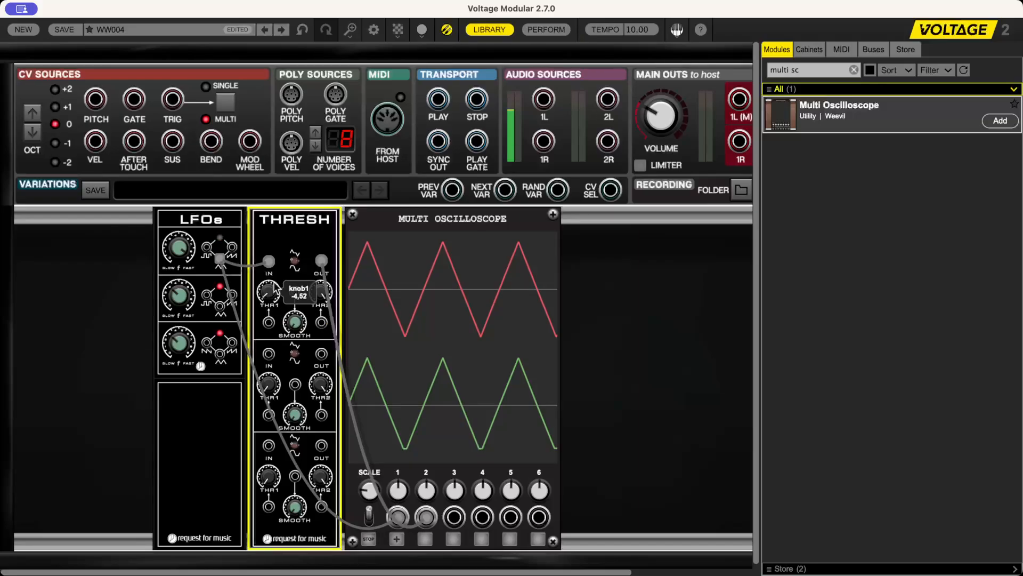
left_click_drag(276, 277, 286, 225)
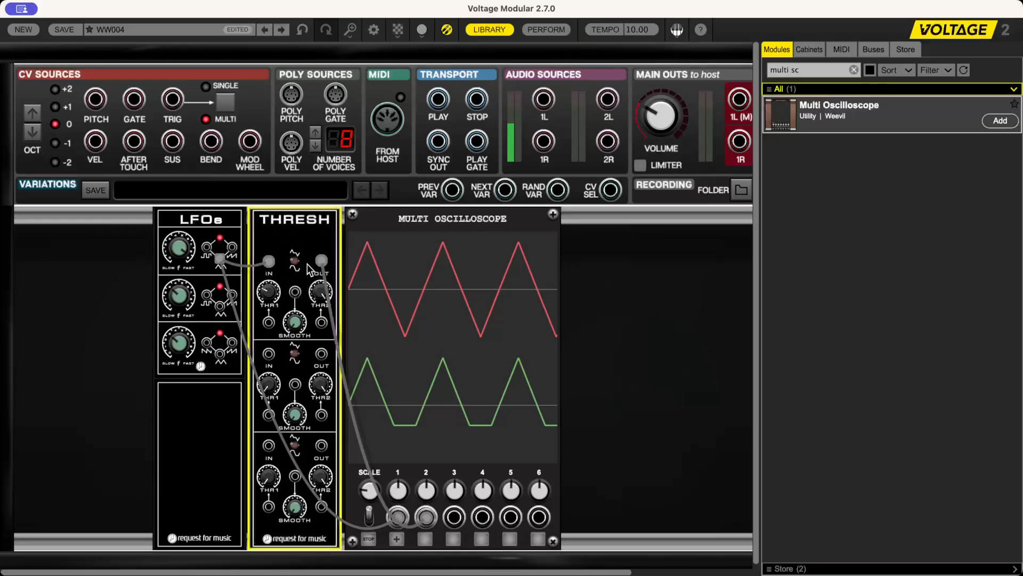
mouse_move(323, 311)
mouse_move(323, 311)
left_mouse_down()
mouse_move(327, 355)
mouse_move(344, 375)
left_mouse_up()
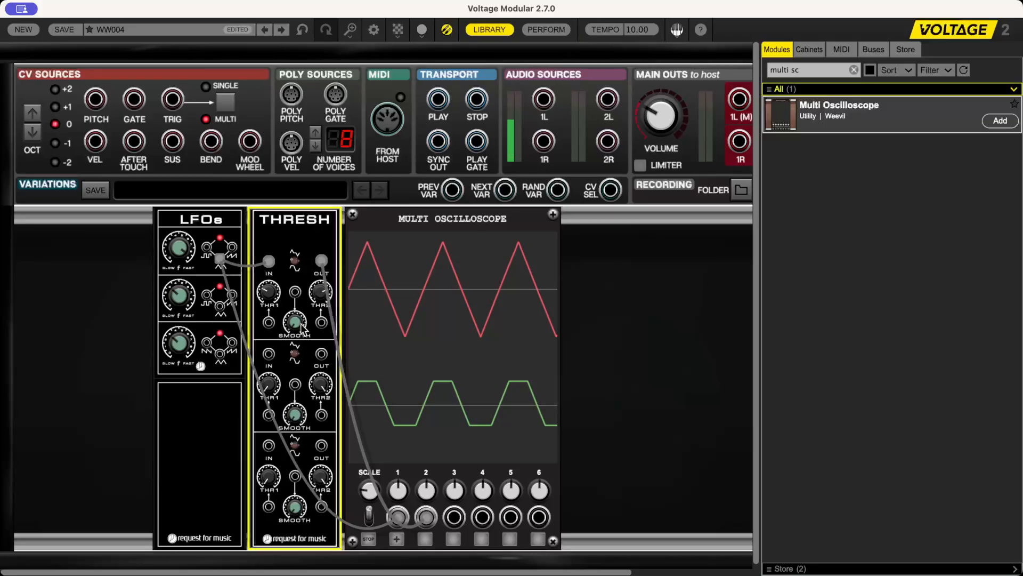
Step: Try smoothing on the first THRESH section, return Smooth to 0.00, and readjust its THR1 and THR2 thresholds
mouse_move(304, 302)
left_click_drag(303, 300, 309, 274)
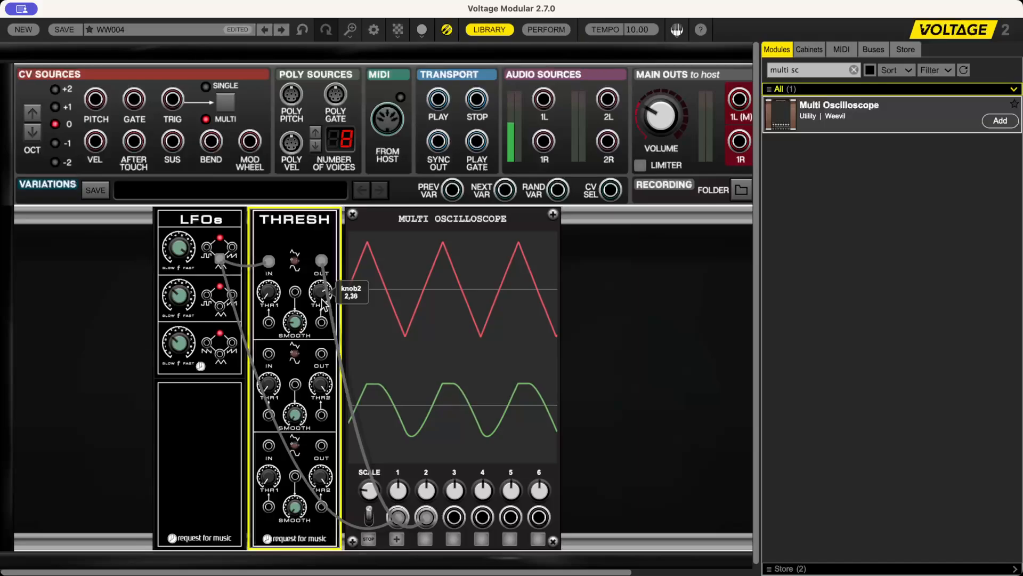
left_click_drag(324, 320, 289, 340)
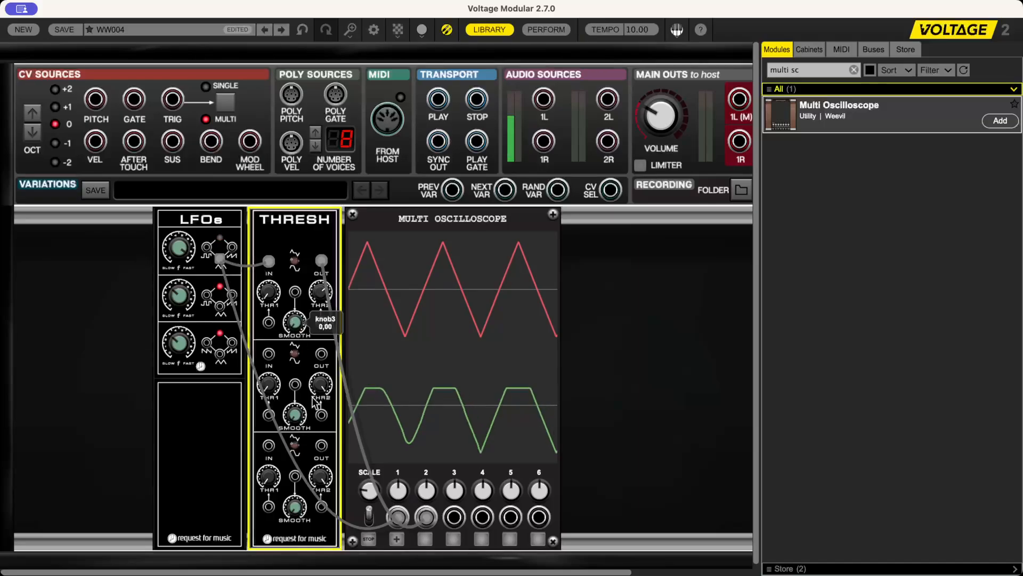
left_click_drag(274, 295, 283, 226)
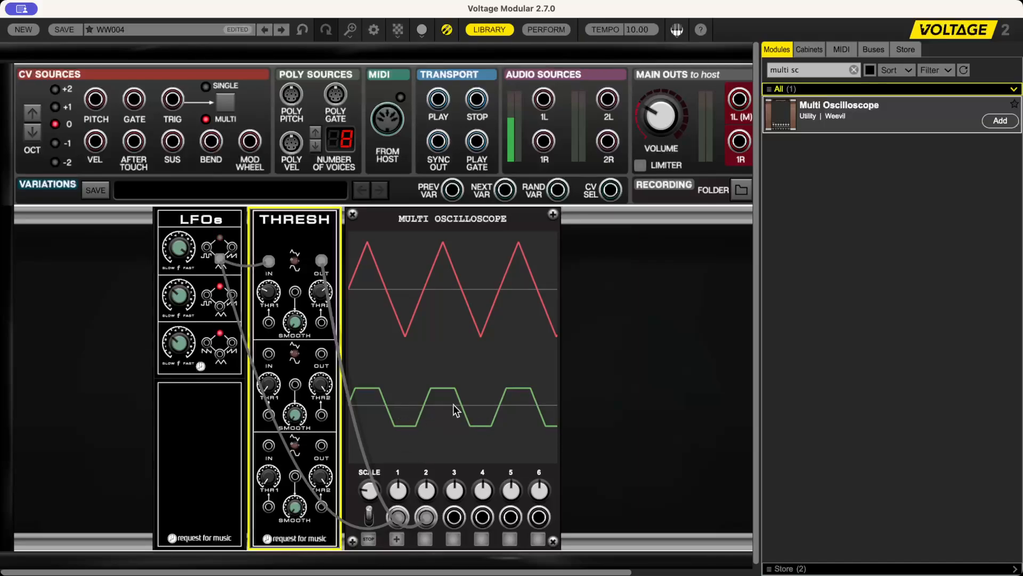
Step: Toggle the first THRESH section's waveform mode switch on and readjust its thresholds
left_click(296, 262)
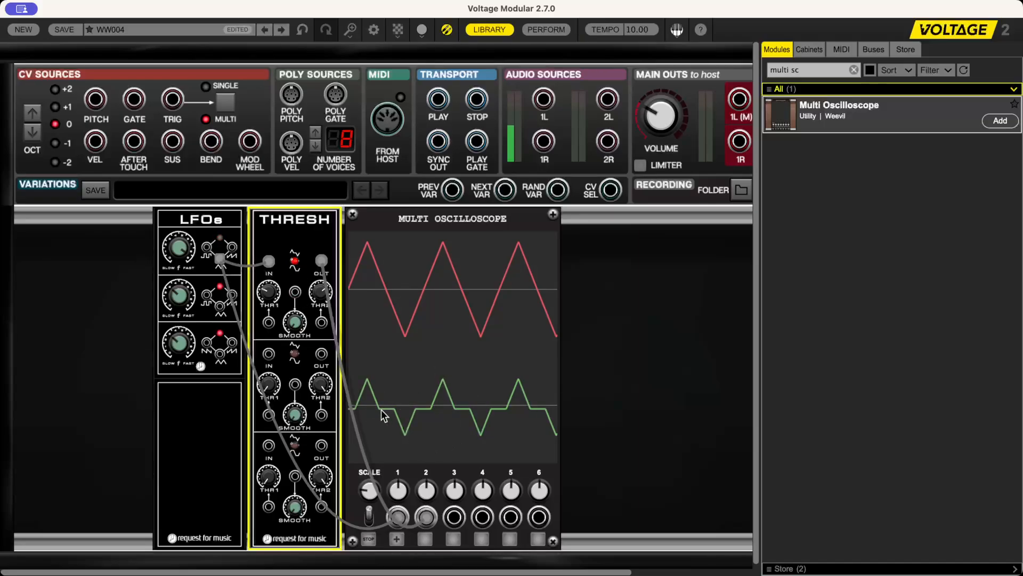
left_click_drag(274, 292, 324, 303)
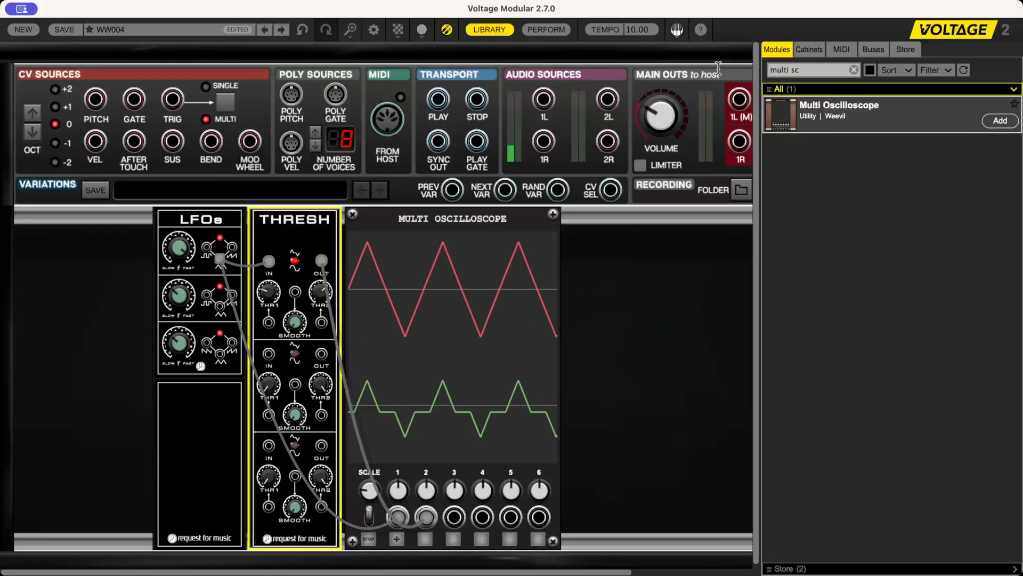
Step: Search the library for "f_", add F_MIXER between the LFOs and THRESH modules, and shift LFOs and MIXER away from THRESH
left_click_drag(771, 68, 812, 66)
key("BackSpace")
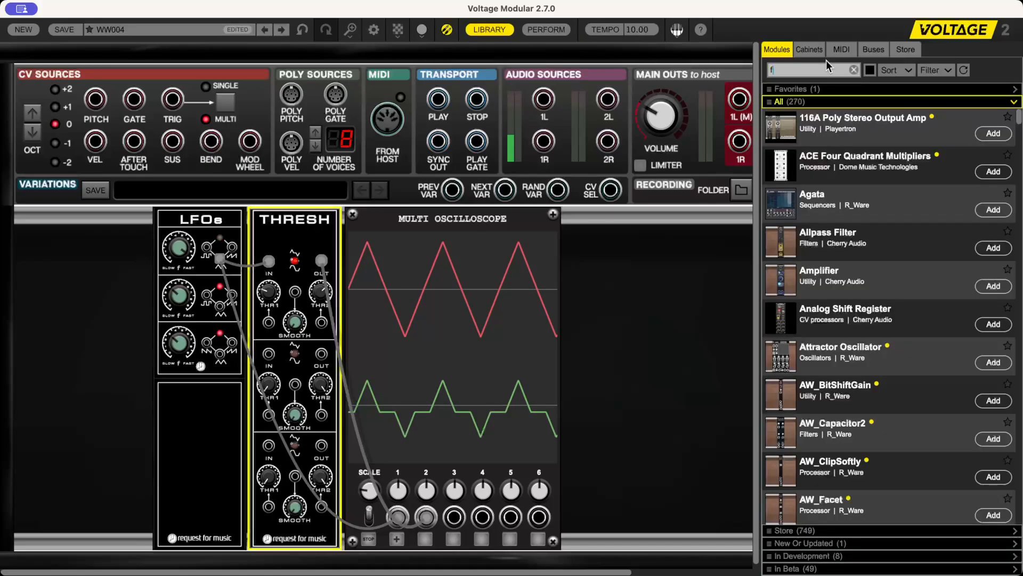
type("f_")
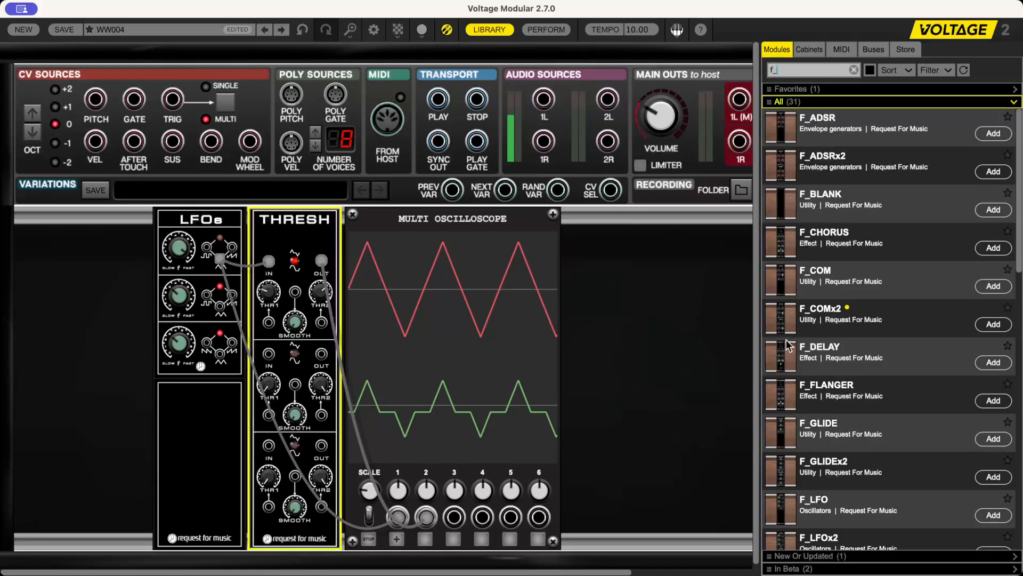
scroll(781, 434, "down", 4)
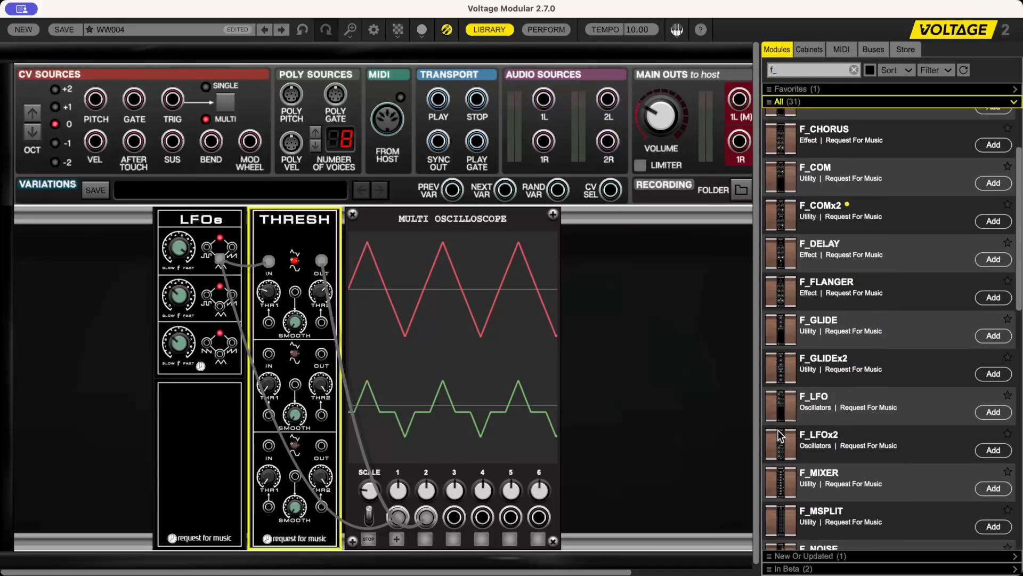
left_click_drag(783, 445, 223, 239)
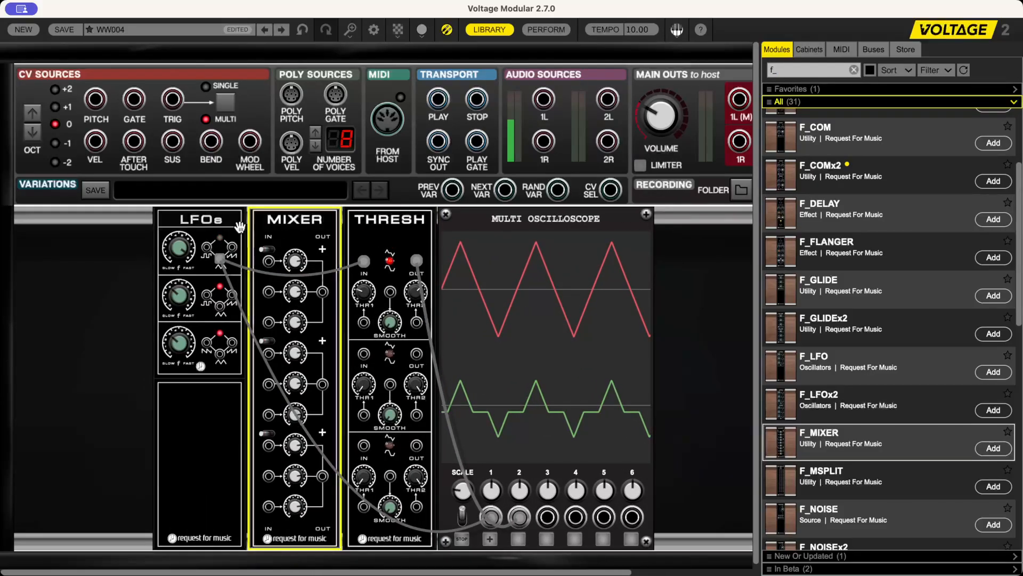
left_click_drag(227, 226, 165, 225)
left_click_drag(288, 222, 225, 222)
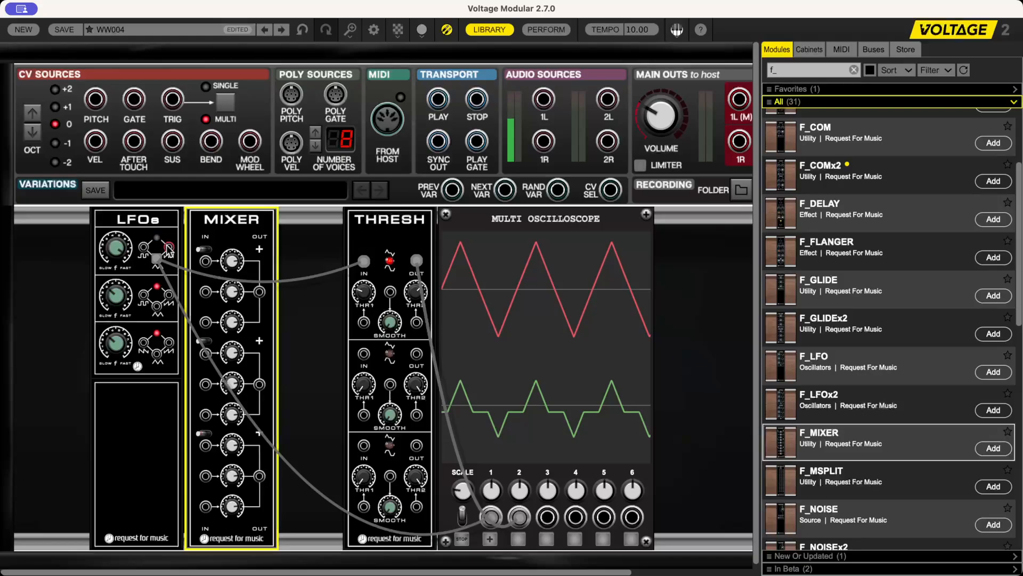
Step: Patch LFO 1's sawtooth output into the first THRESH section's input alongside the triangle cable
left_click(168, 250)
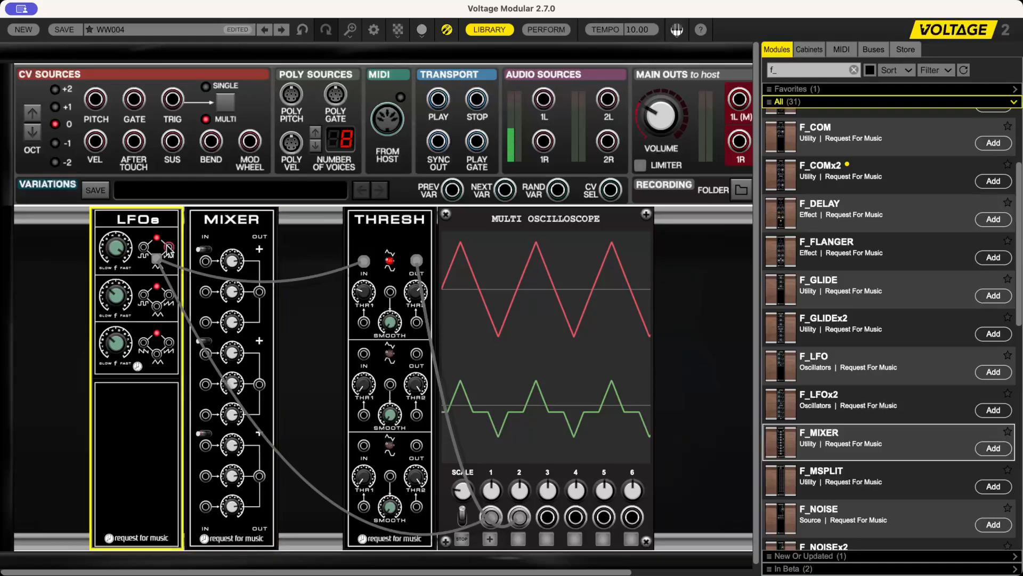
left_click_drag(169, 248, 363, 261)
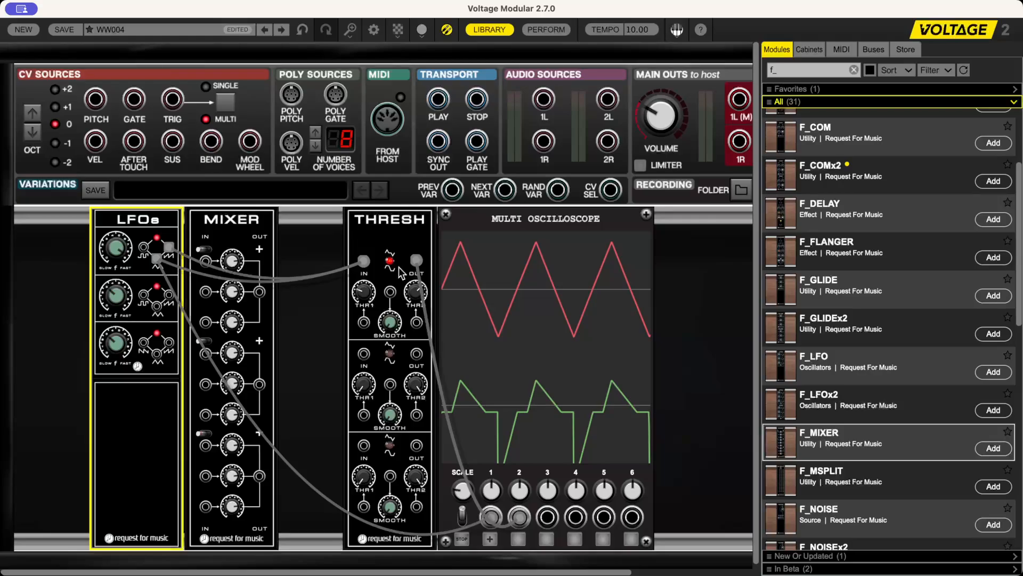
Step: Reroute LFO 1's square and triangle outputs from THRESH into the MIXER's first two inputs, and feed oscilloscope channel 1 from the MIXER's first output
left_click(370, 271)
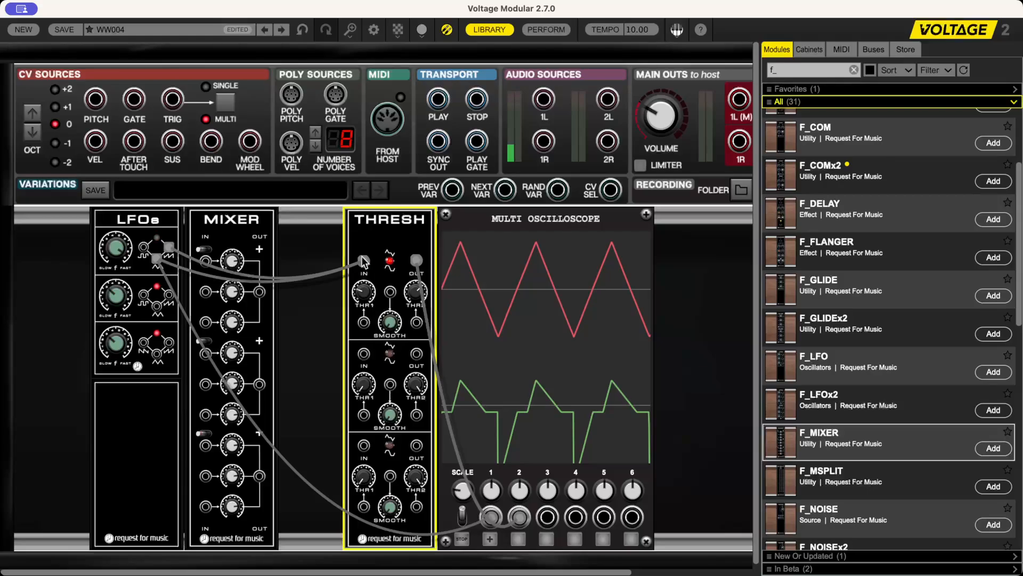
mouse_move(364, 261)
left_mouse_down()
mouse_move(234, 282)
mouse_move(204, 261)
mouse_move(144, 247)
left_mouse_up()
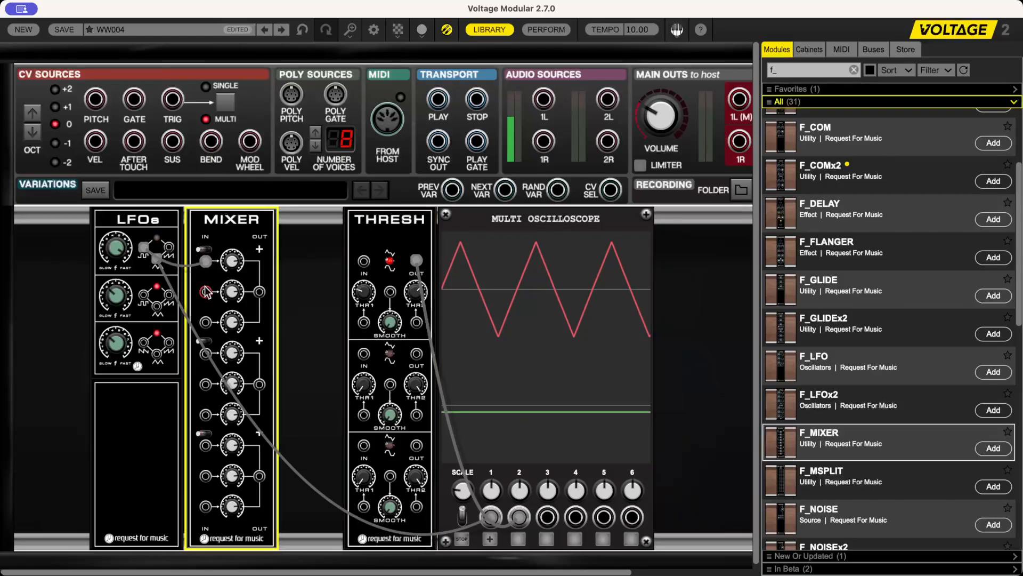
left_click_drag(206, 293, 157, 259)
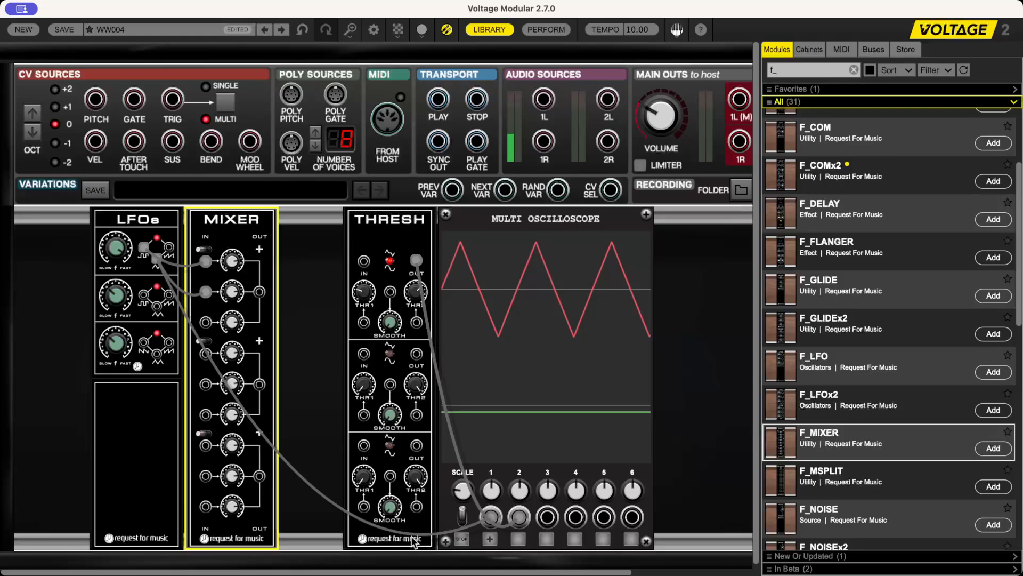
left_click_drag(490, 516, 292, 368)
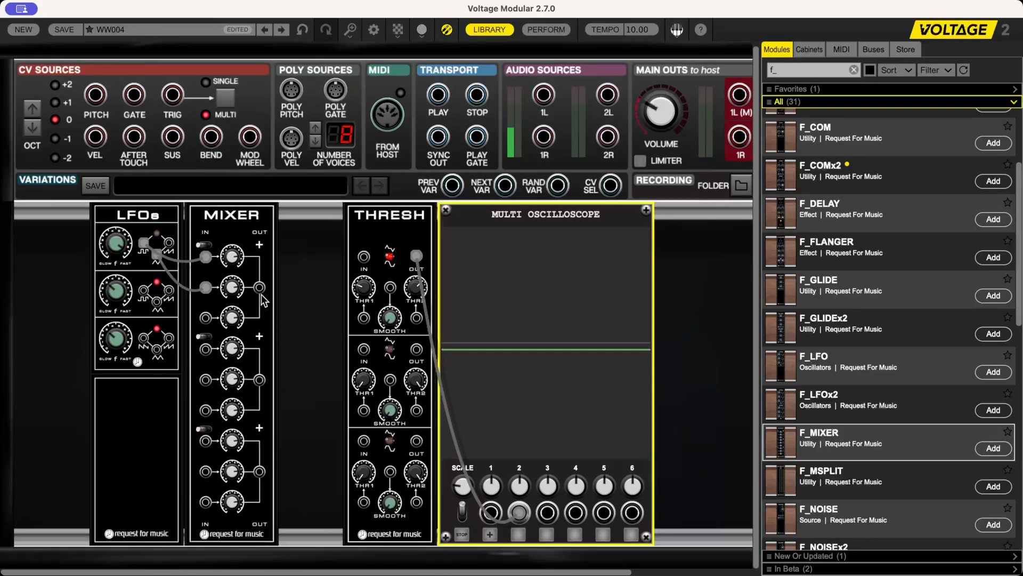
mouse_move(259, 287)
left_mouse_down()
mouse_move(320, 347)
mouse_move(457, 548)
mouse_move(491, 512)
left_mouse_up()
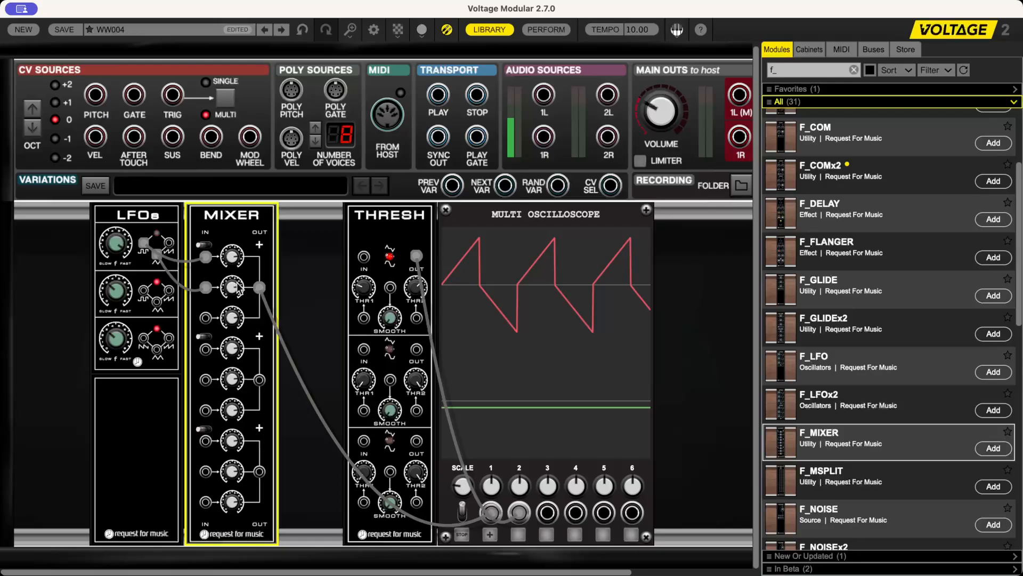
Step: Readjust the MIXER's Level 1B, patch its first output into the first THRESH section's input, and raise that section's Smooth
mouse_move(236, 288)
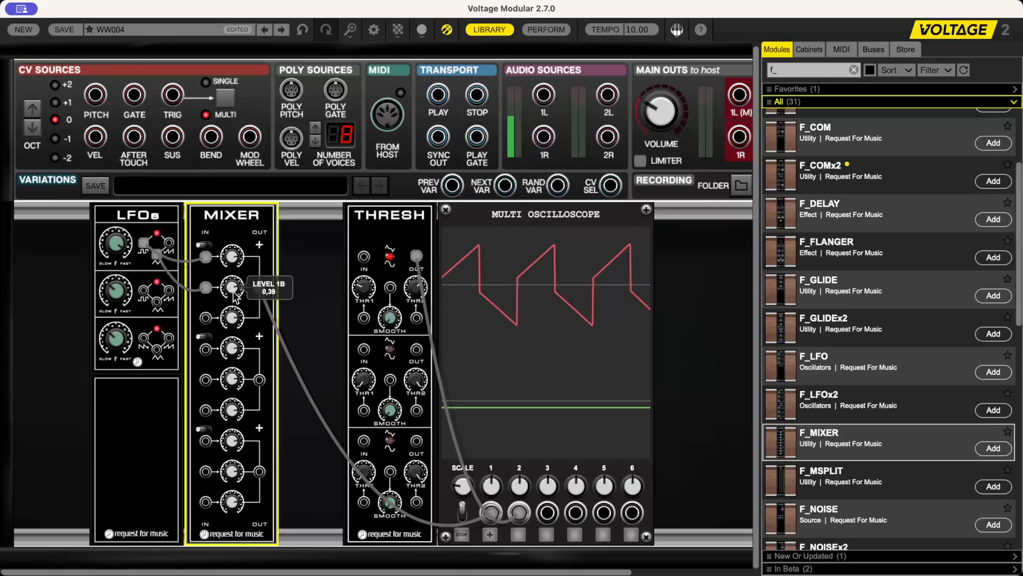
left_click_drag(235, 279, 237, 283)
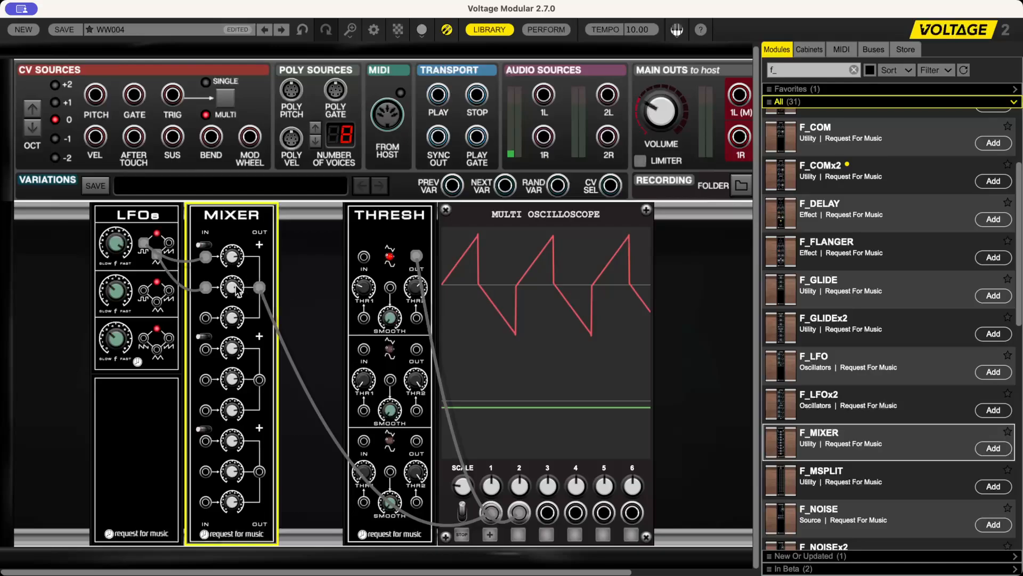
left_click_drag(369, 260, 260, 288)
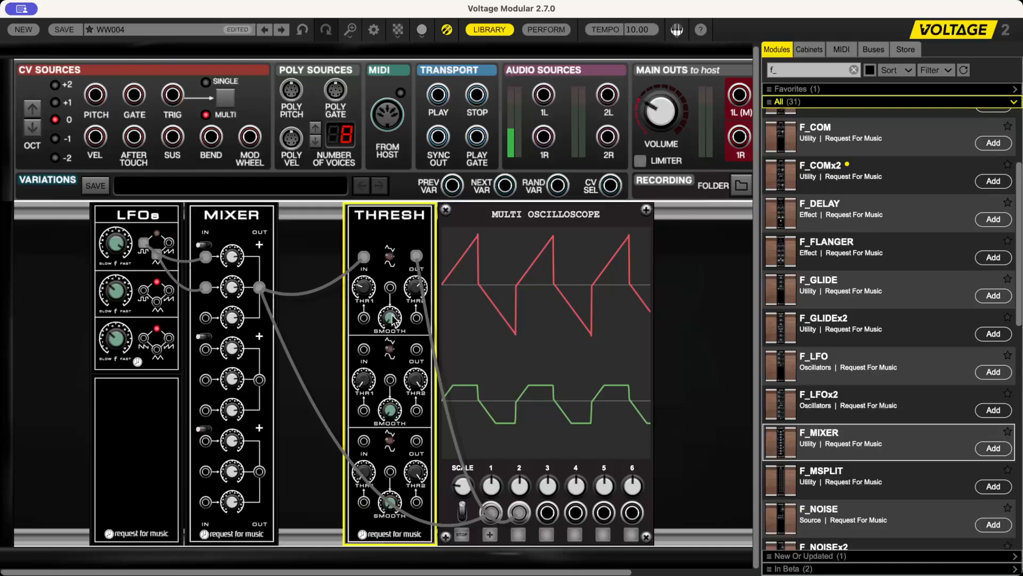
left_click_drag(393, 320, 395, 282)
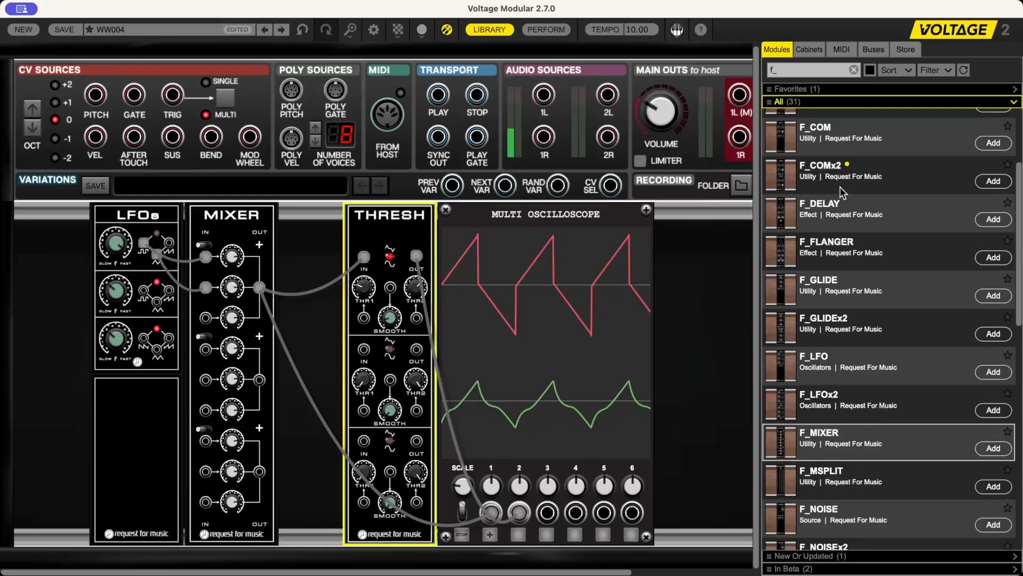
Step: Add F_VCO between THRESH and the oscilloscope, and align the cabinet's modules to close the gaps
scroll(848, 254, "down", 5)
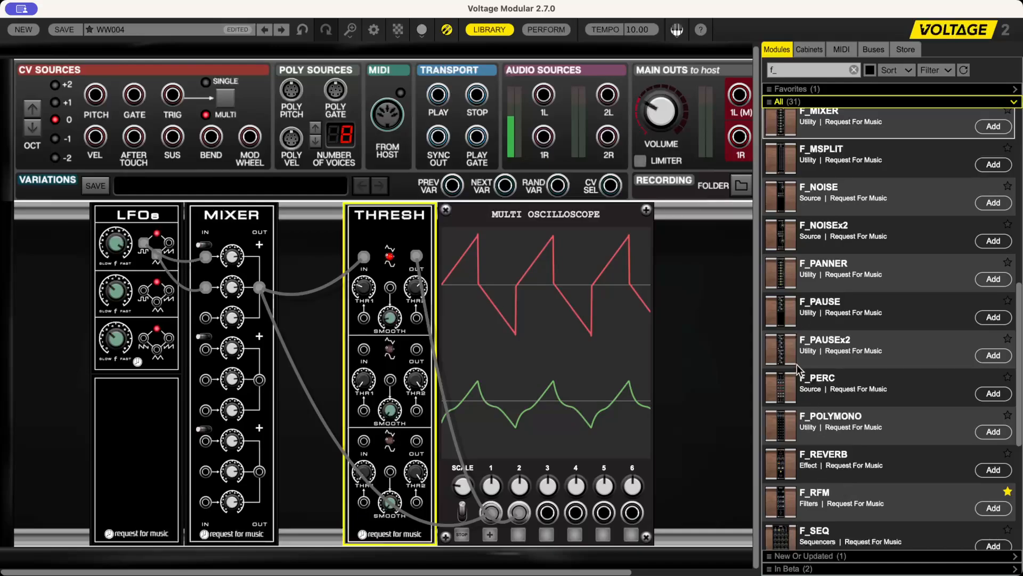
scroll(797, 367, "down", 4)
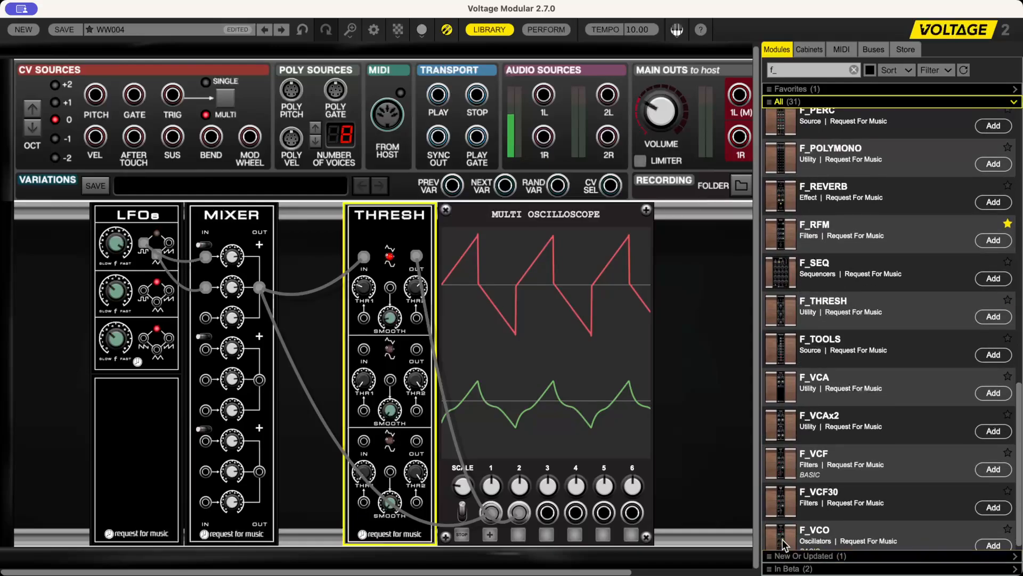
left_click_drag(783, 544, 508, 207)
right_click(64, 364)
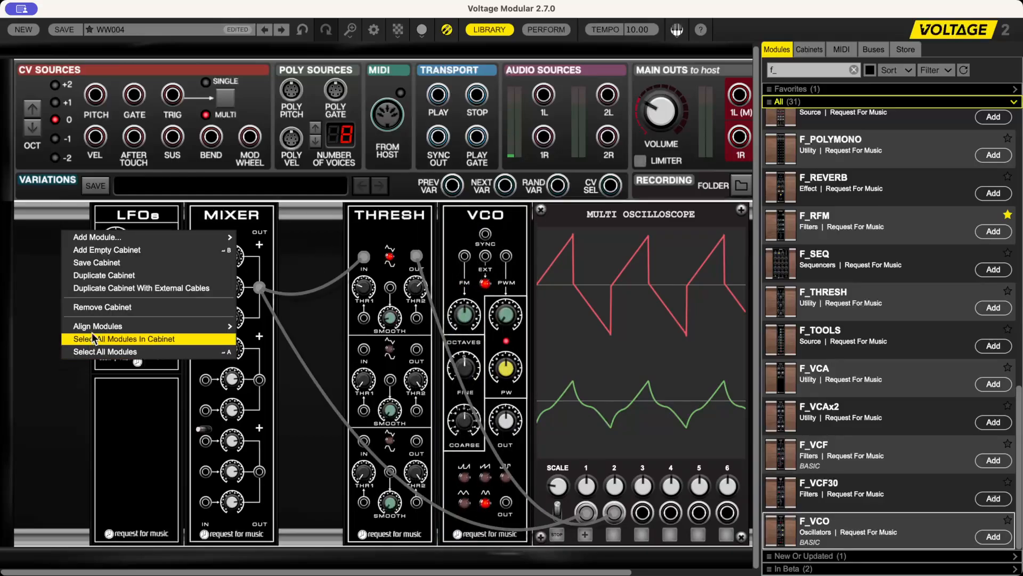
mouse_move(202, 328)
left_click(261, 326)
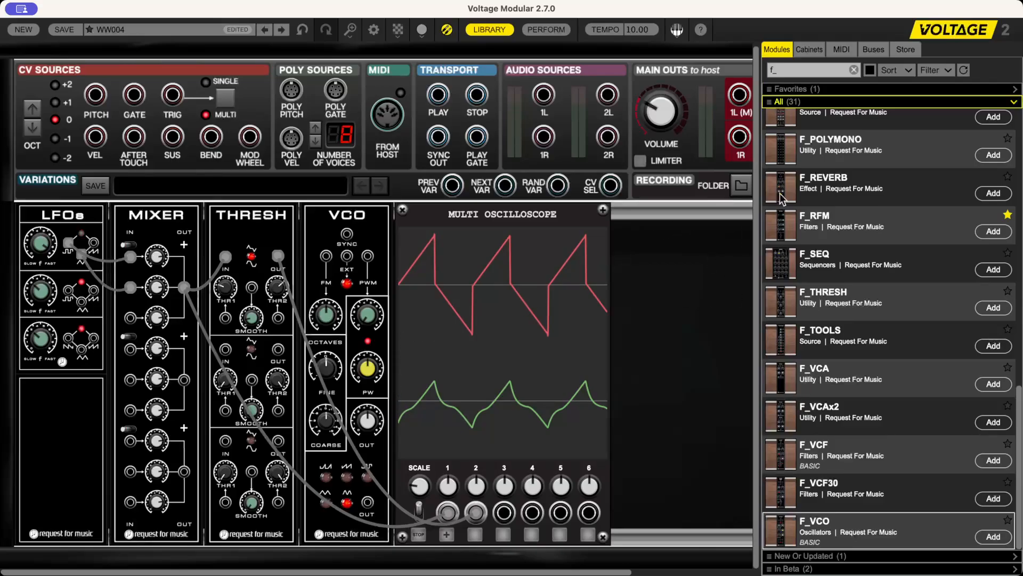
Step: Add F_VCF between the VCO and the oscilloscope, and insert F_ADSR between the VCO and VCF
left_click_drag(787, 469, 472, 226)
scroll(794, 133, "up", 10)
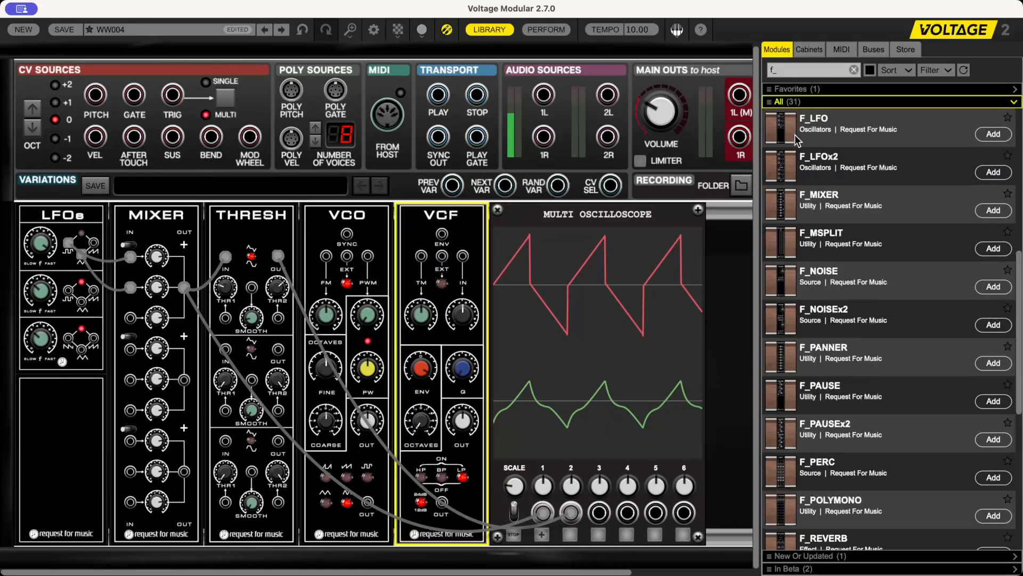
left_click_drag(782, 129, 441, 208)
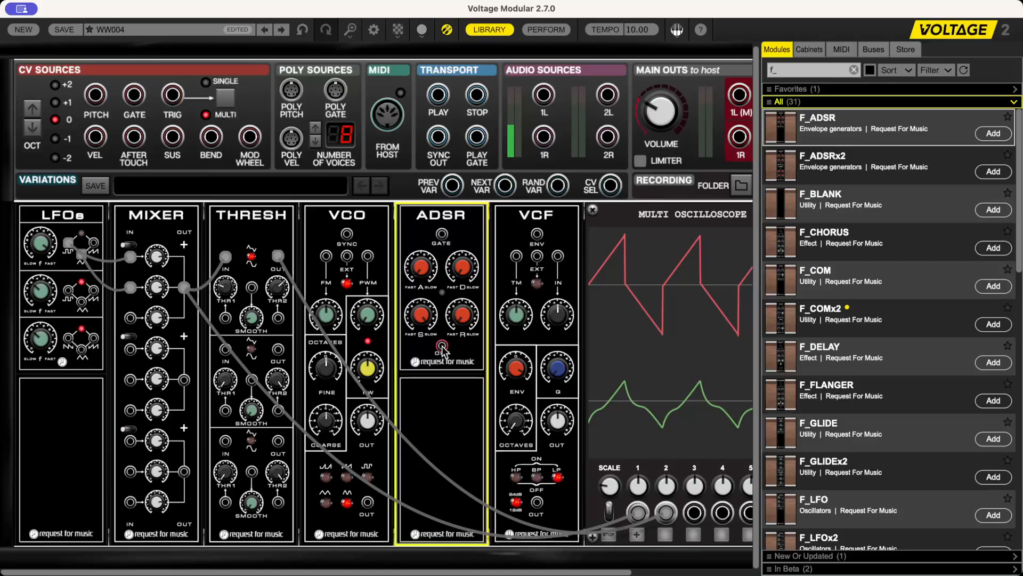
Step: Patch the ADSR's output into the VCF's ENV input, the GATE source into the ADSR, and the VCF's output into main out 1L (M)
left_click_drag(442, 346, 537, 237)
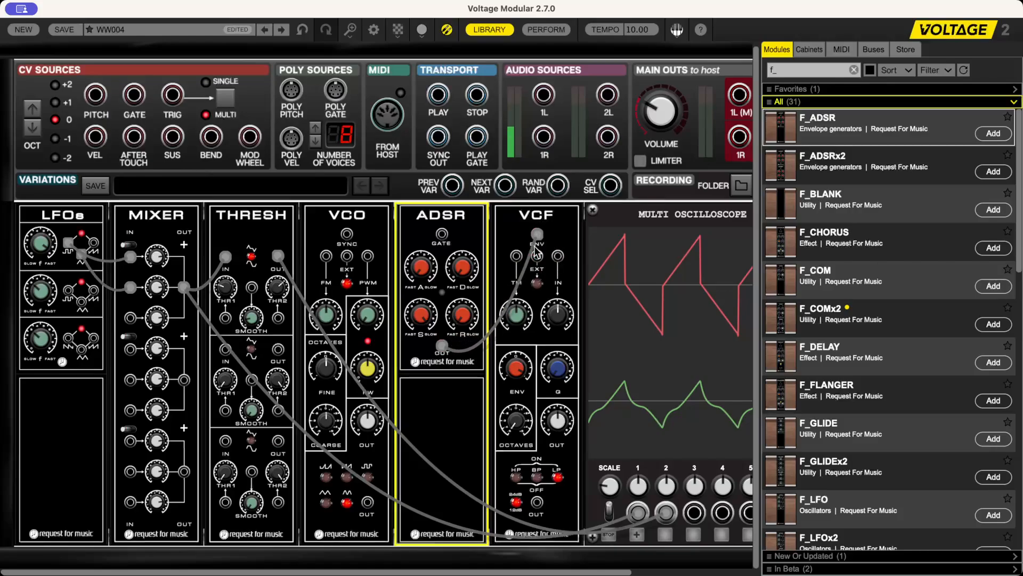
left_click_drag(441, 233, 134, 95)
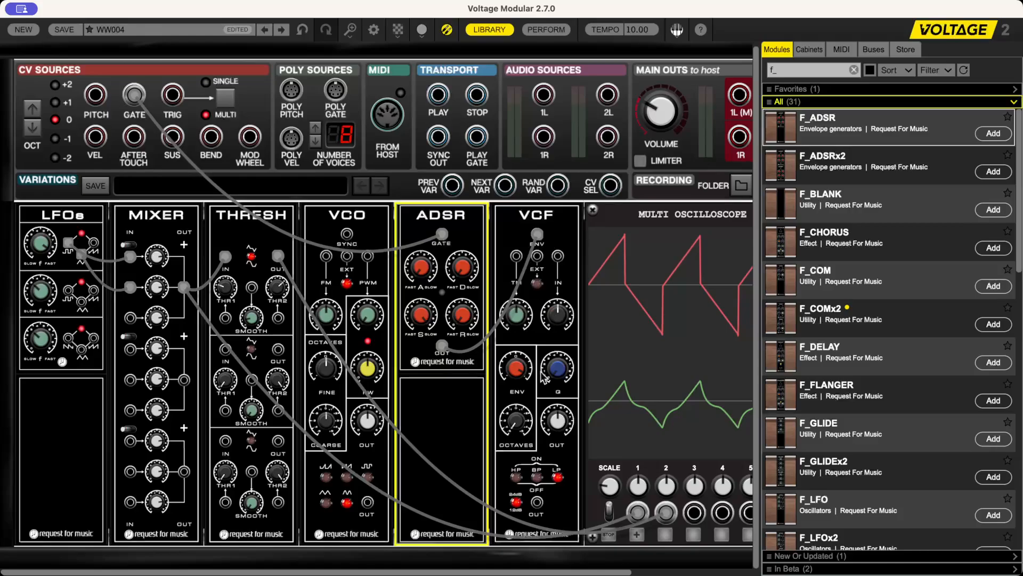
left_click(520, 426)
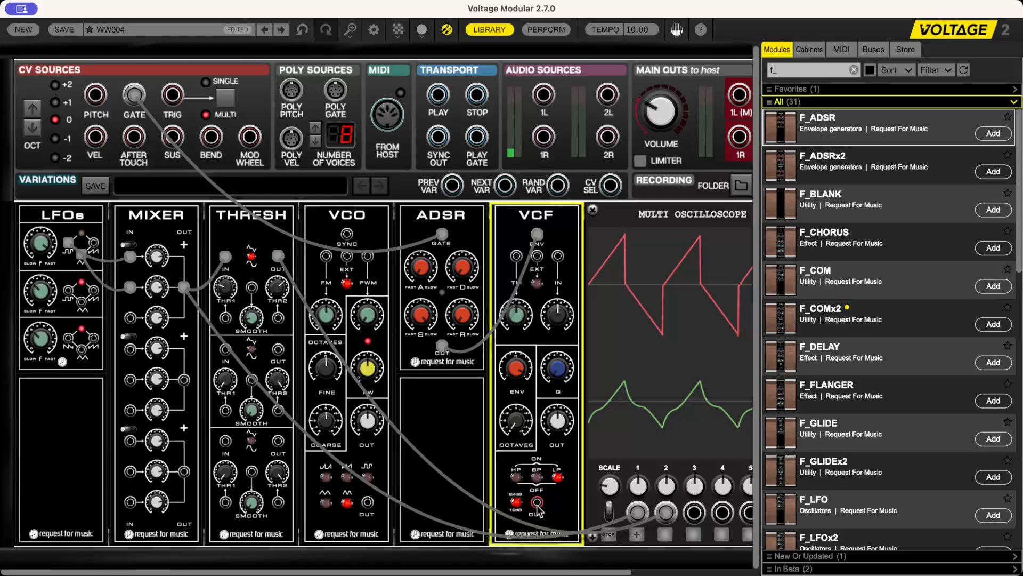
left_click_drag(537, 502, 717, 98)
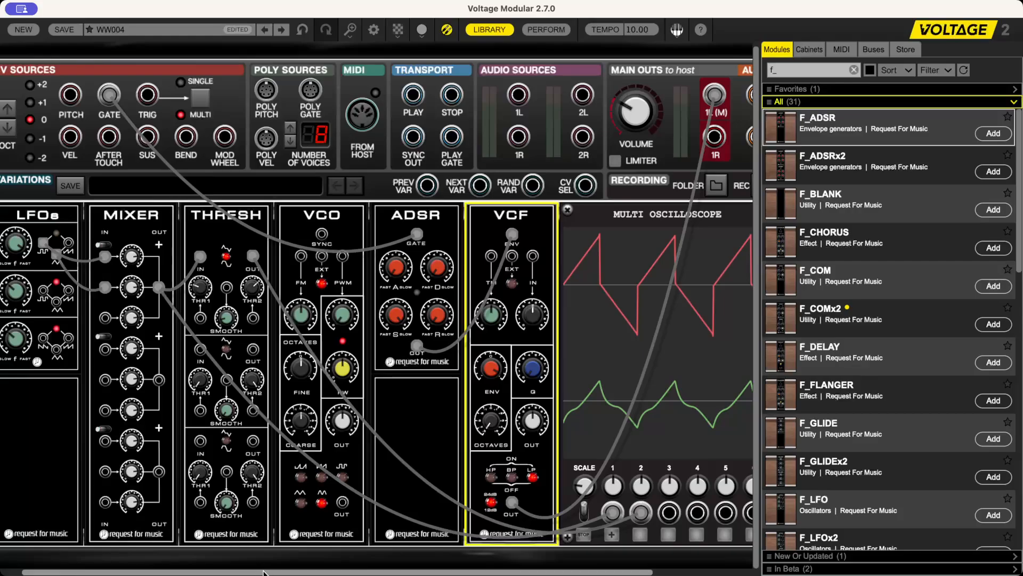
Step: Patch the VCO's output into the VCF's IN, the PITCH source into the VCO's EXT input, and the first THRESH output into its FM input
left_click_drag(265, 573, 142, 573)
left_click_drag(367, 501, 558, 256)
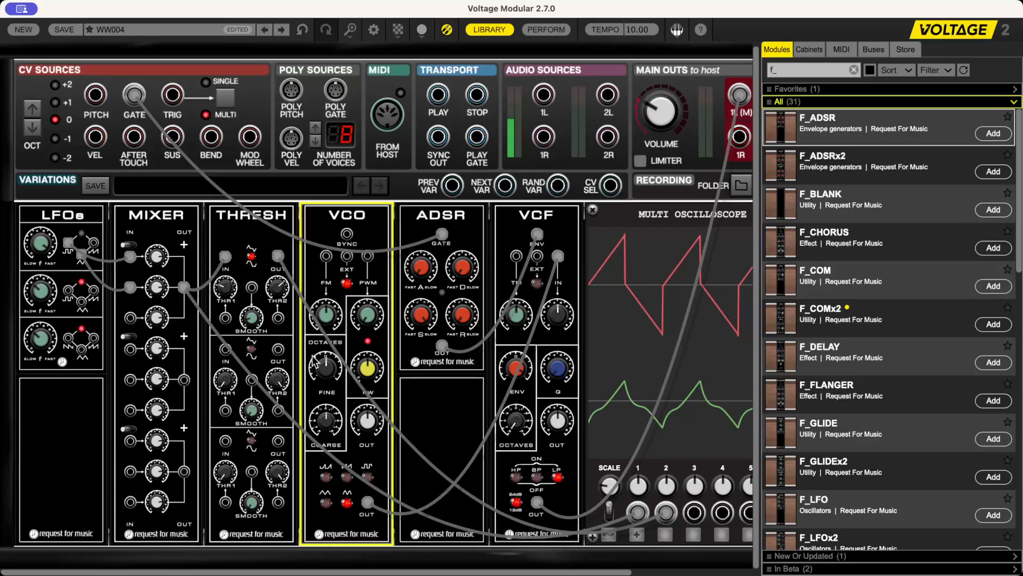
left_click_drag(95, 94, 349, 261)
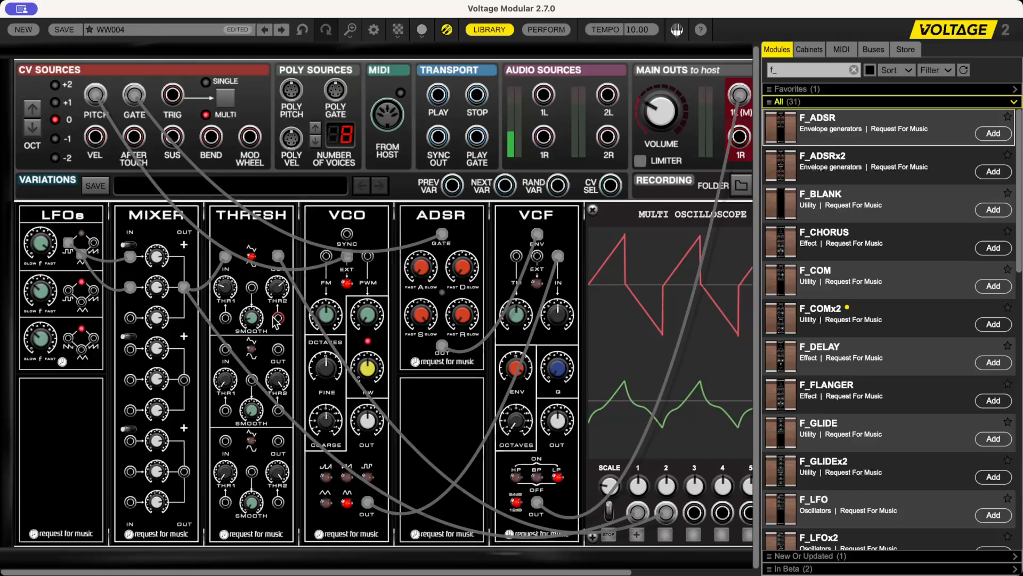
left_click_drag(277, 318, 278, 258)
left_click(326, 316)
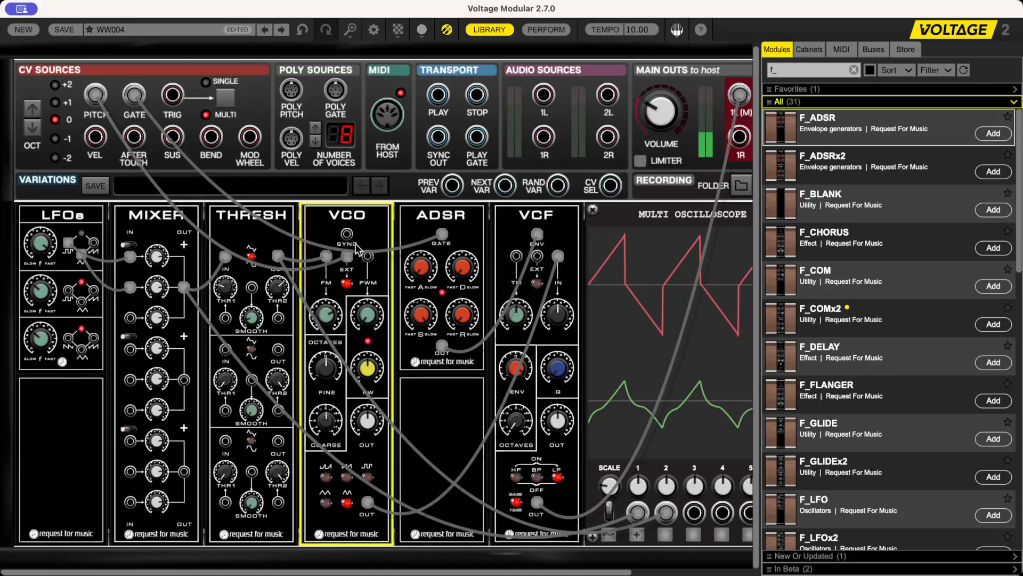
Step: Slow down LFO 1 and readjust the VCO's FM amount while a note plays
left_click(51, 249)
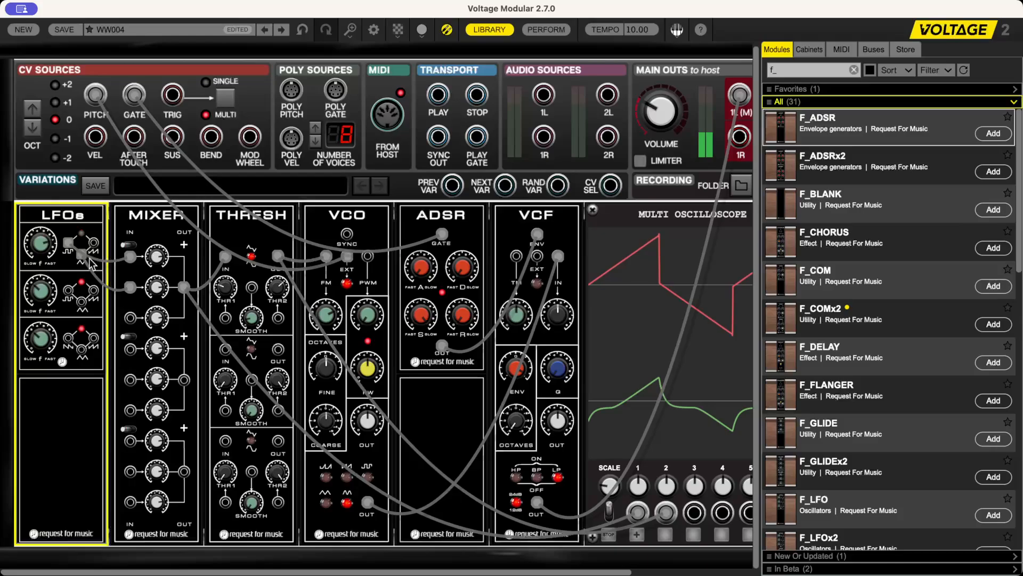
left_click(320, 299)
left_click(58, 272)
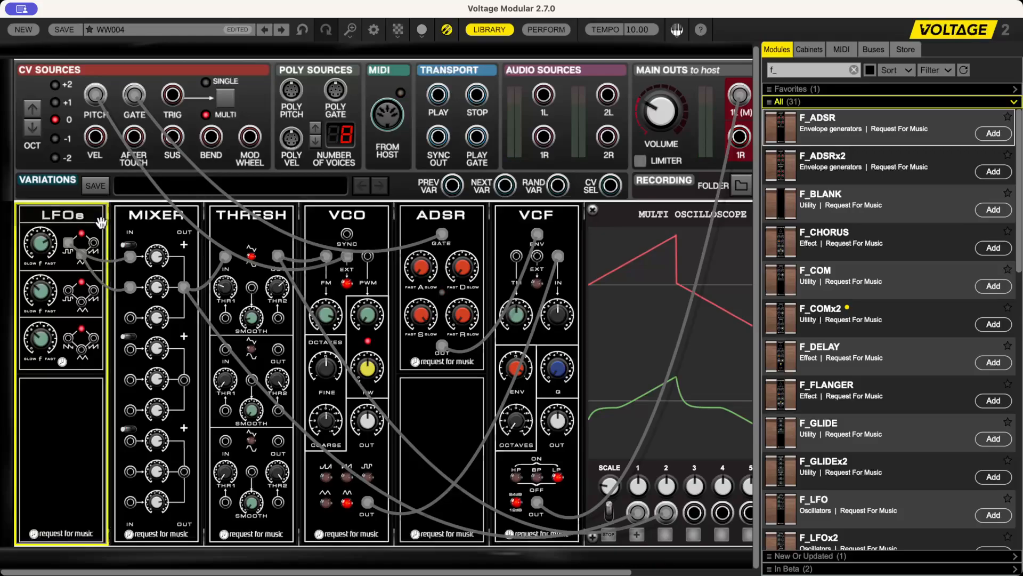
Step: Vary the first THRESH section's THR1 and THR2 thresholds and its Smooth to reshape the VCO's modulation
left_click(226, 273)
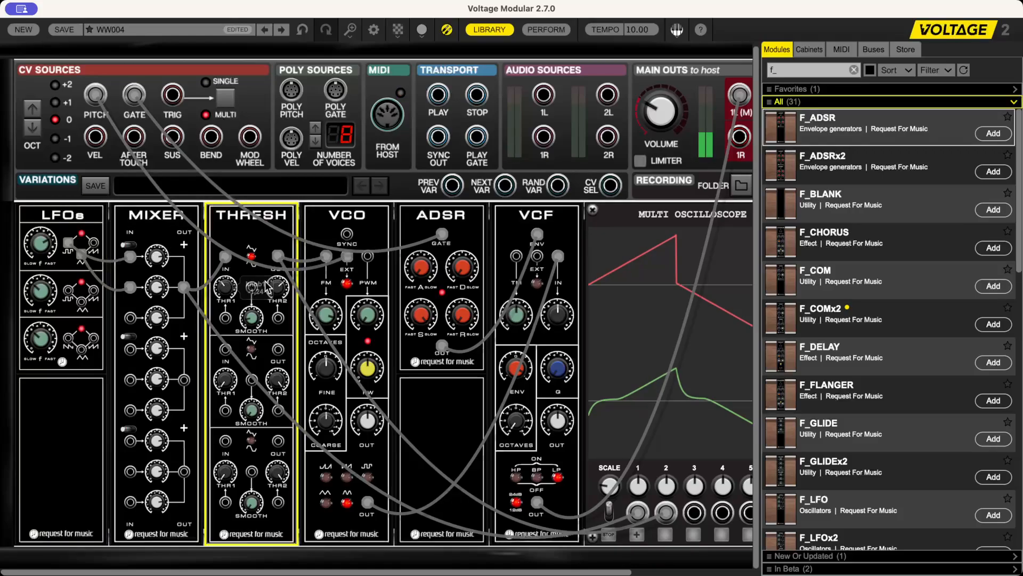
left_click_drag(274, 306, 279, 268)
left_click_drag(230, 291, 241, 324)
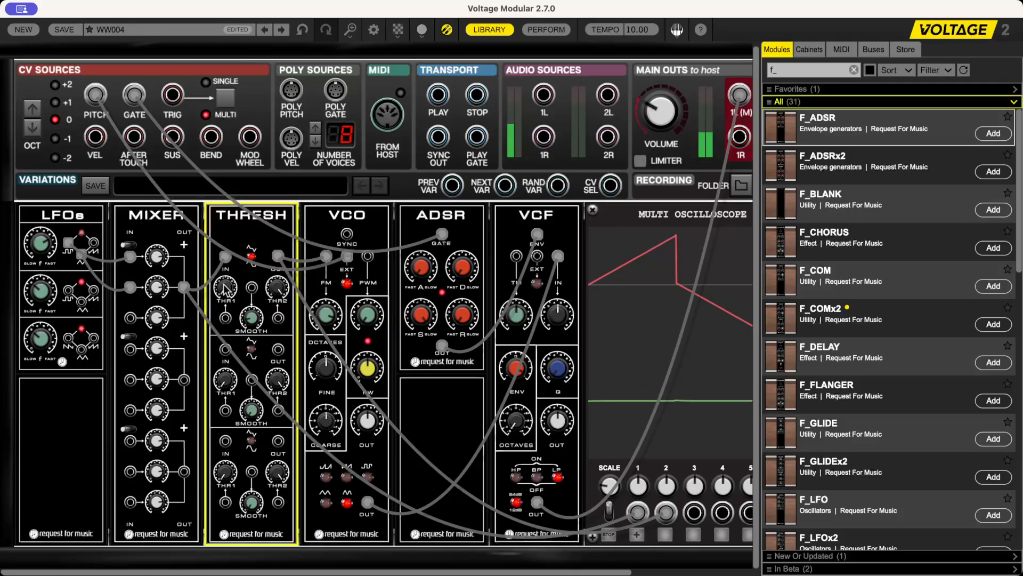
left_click_drag(228, 288, 280, 295)
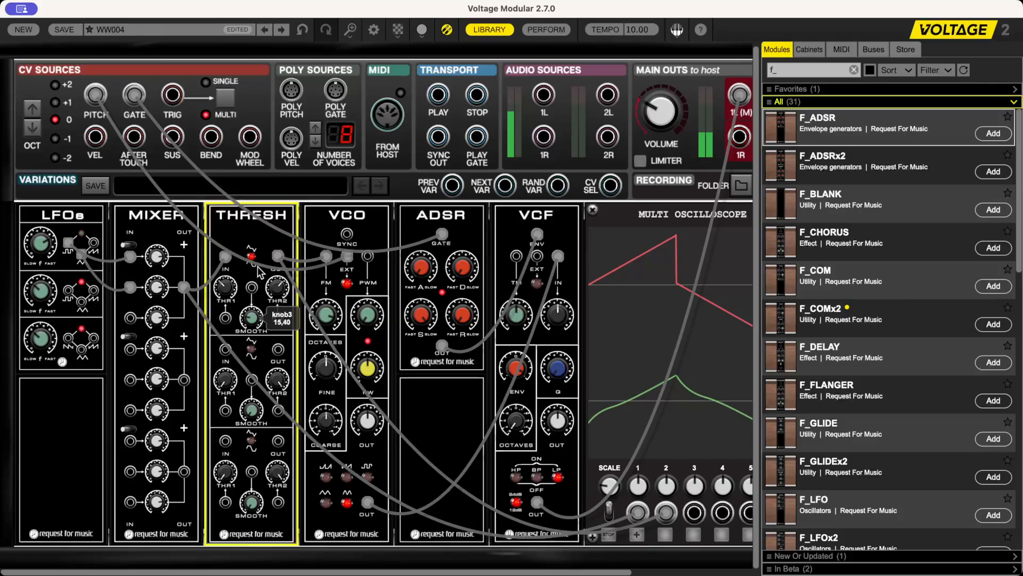
left_click_drag(255, 289, 256, 273)
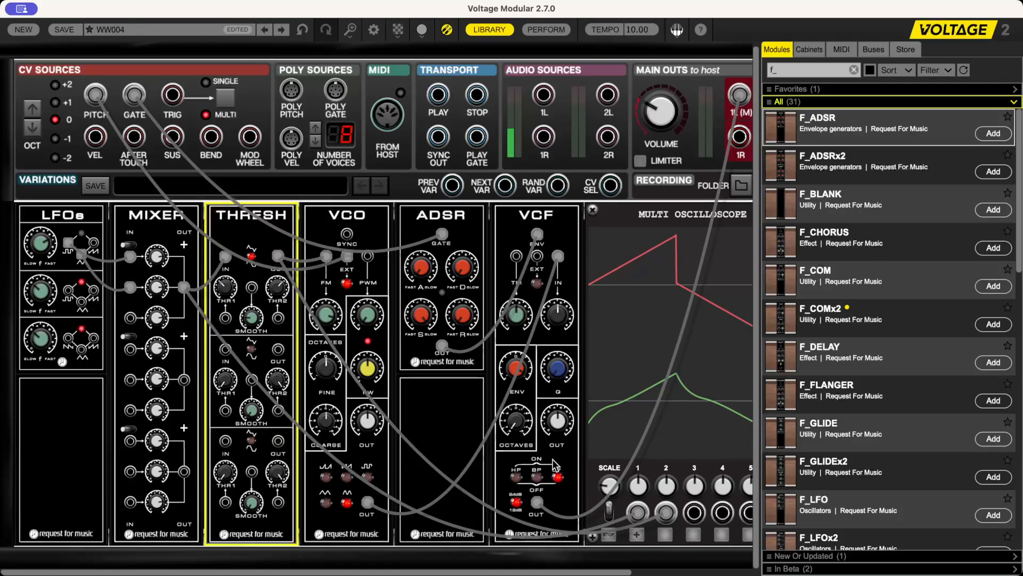
Step: Replace LFO 1's square output with its sawtooth output at the MIXER, and readjust the mixer level and LFO 1 speed
left_click(68, 246)
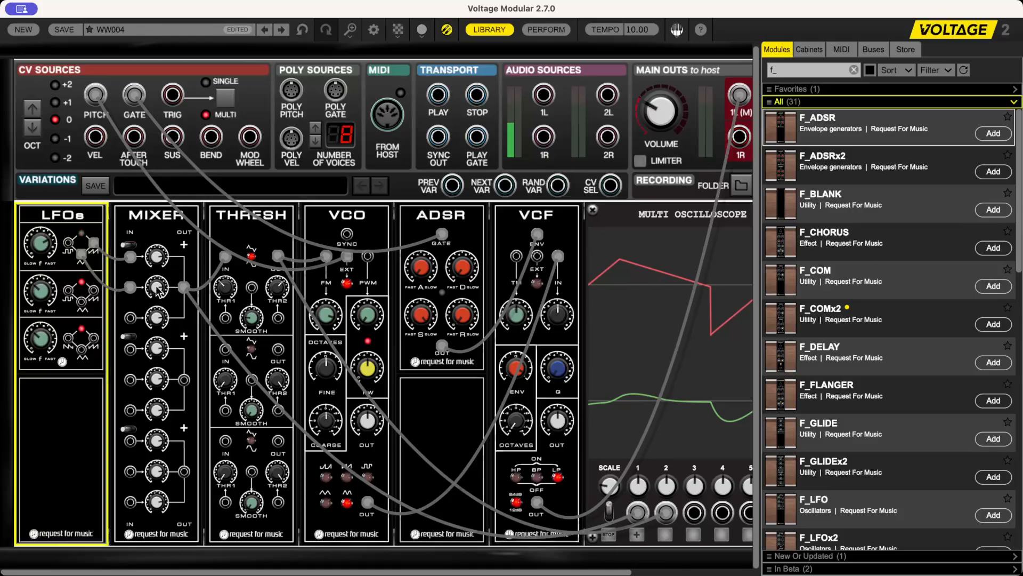
left_click(181, 280)
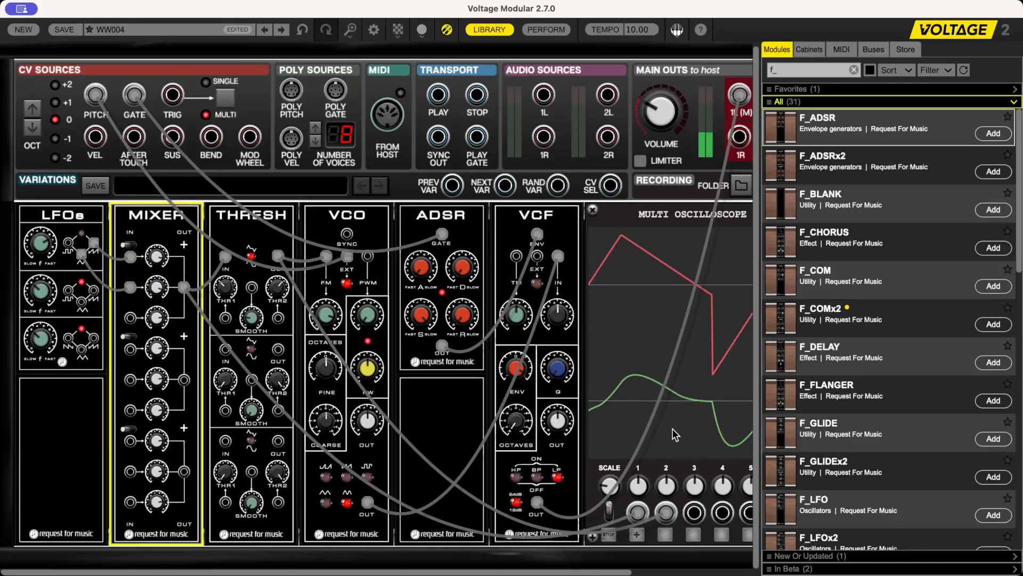
left_click(40, 247)
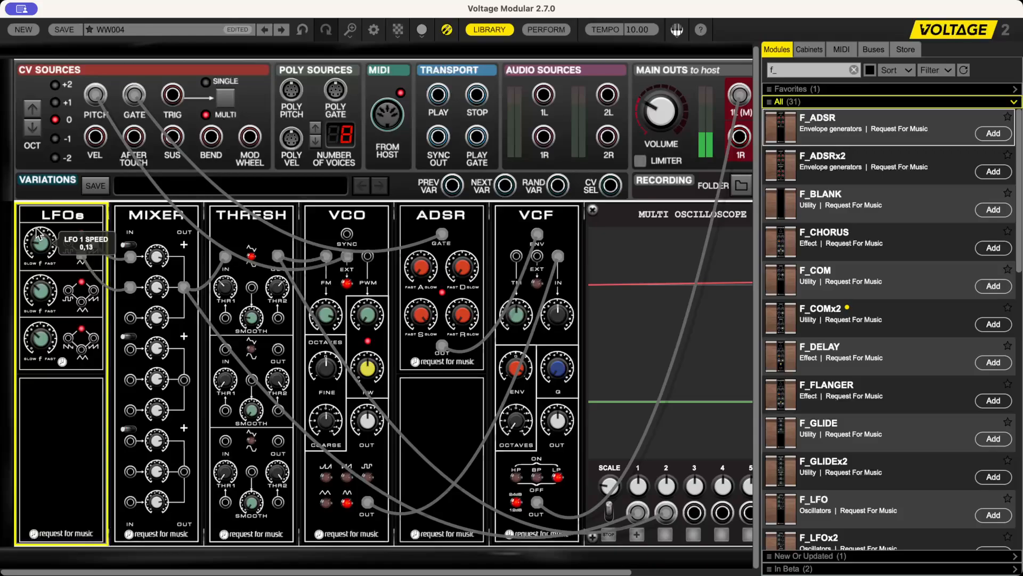
left_click_drag(37, 223, 40, 215)
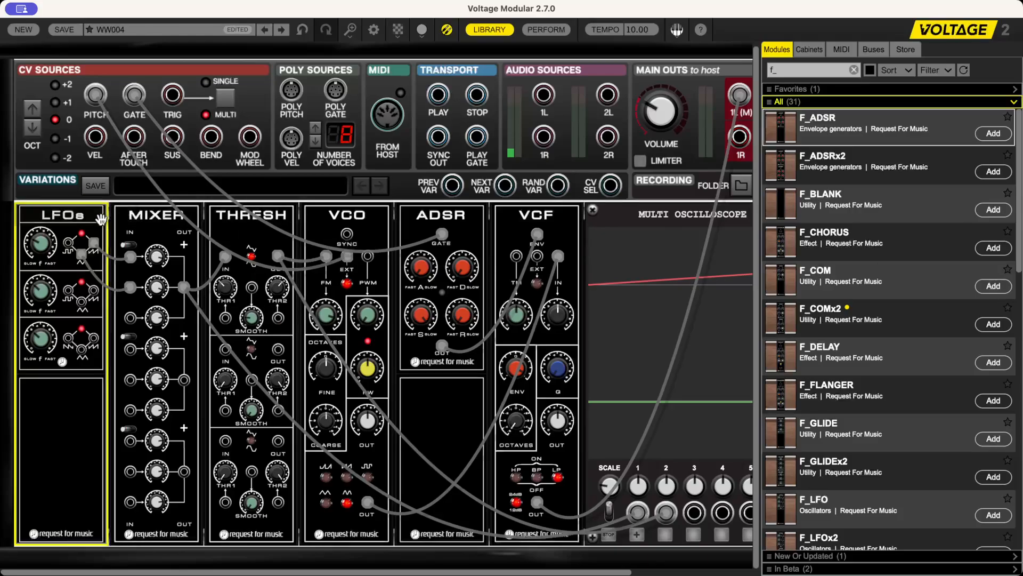
Step: Delete the LFOs and MIXER modules, and move the VCO in front of THRESH
key("Delete")
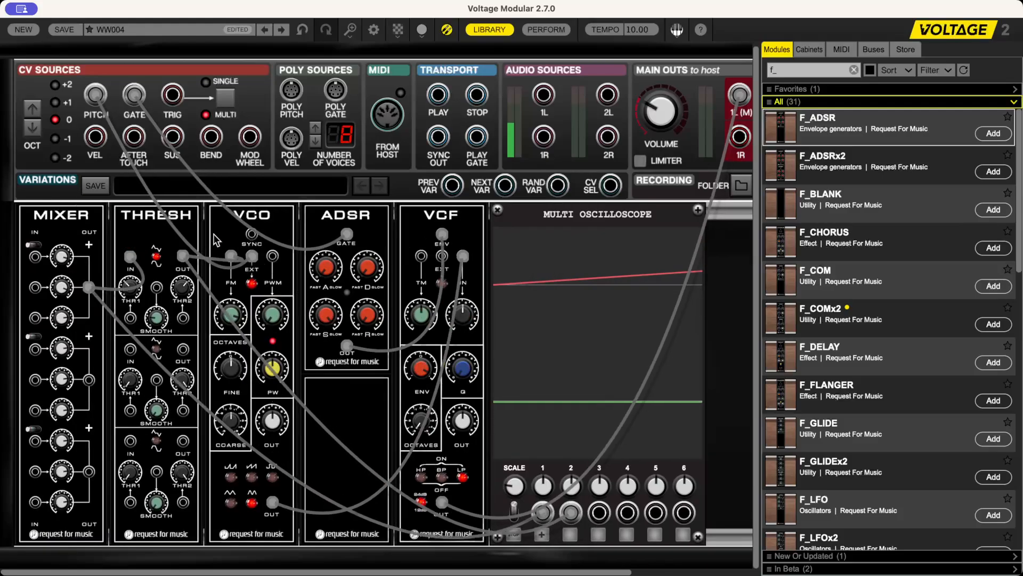
left_click(96, 215)
key("Delete")
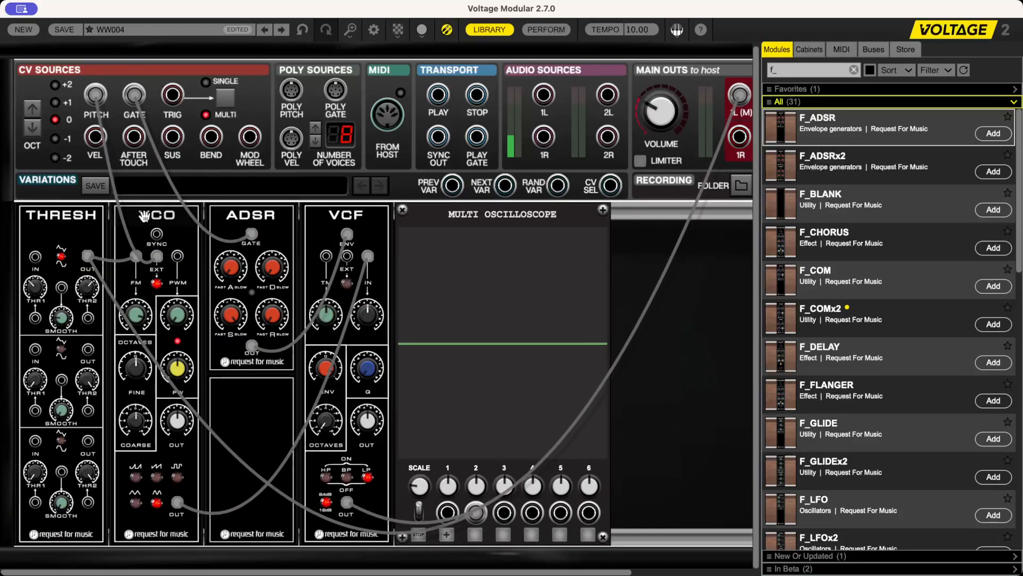
left_click_drag(194, 394, 99, 395)
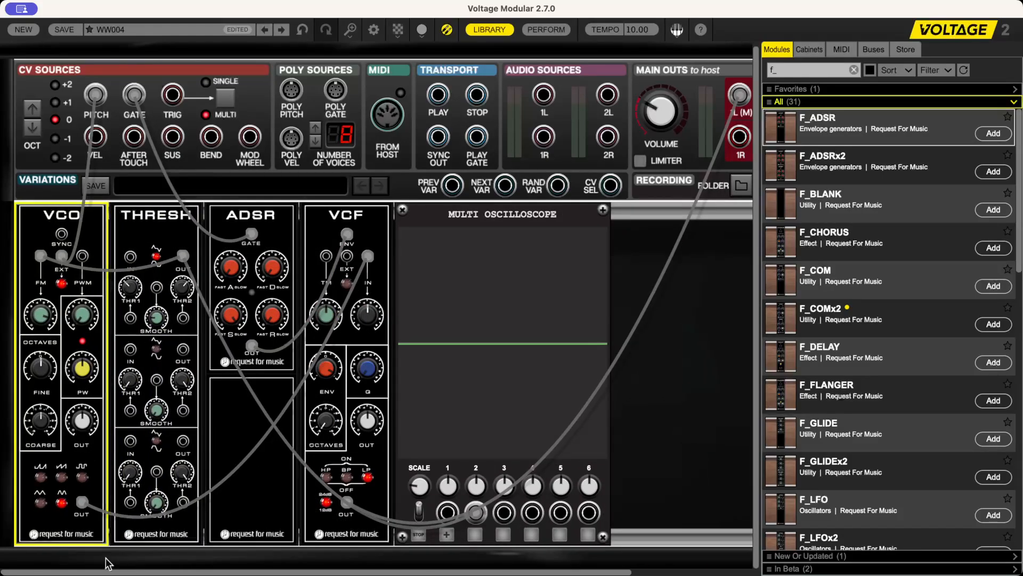
Step: Repatch the audio path so the VCO output feeds THRESH's first input and its output feeds the VCF input, removing the old FM and oscilloscope cables
left_click_drag(83, 504, 136, 424)
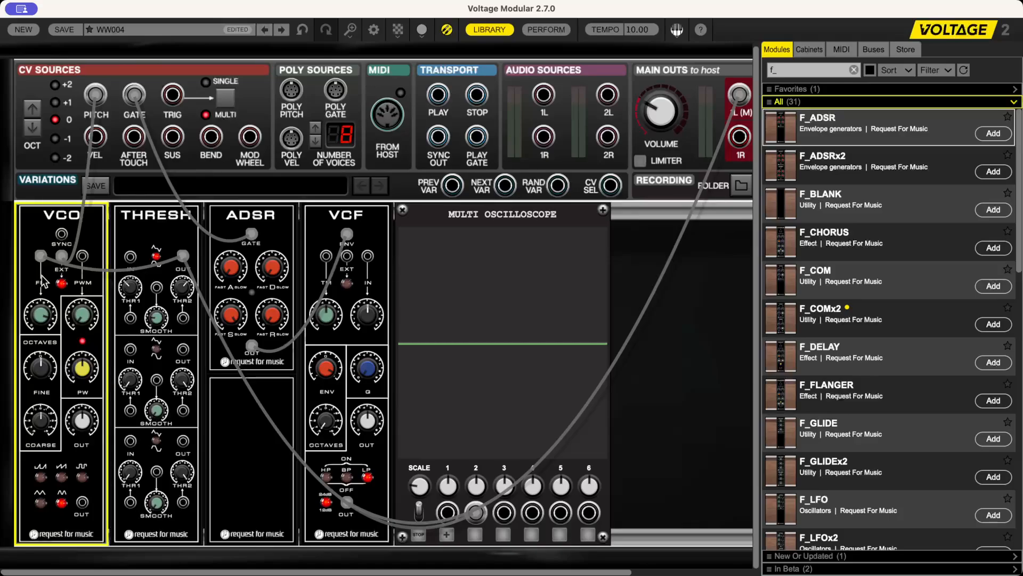
left_click_drag(37, 249, 265, 456)
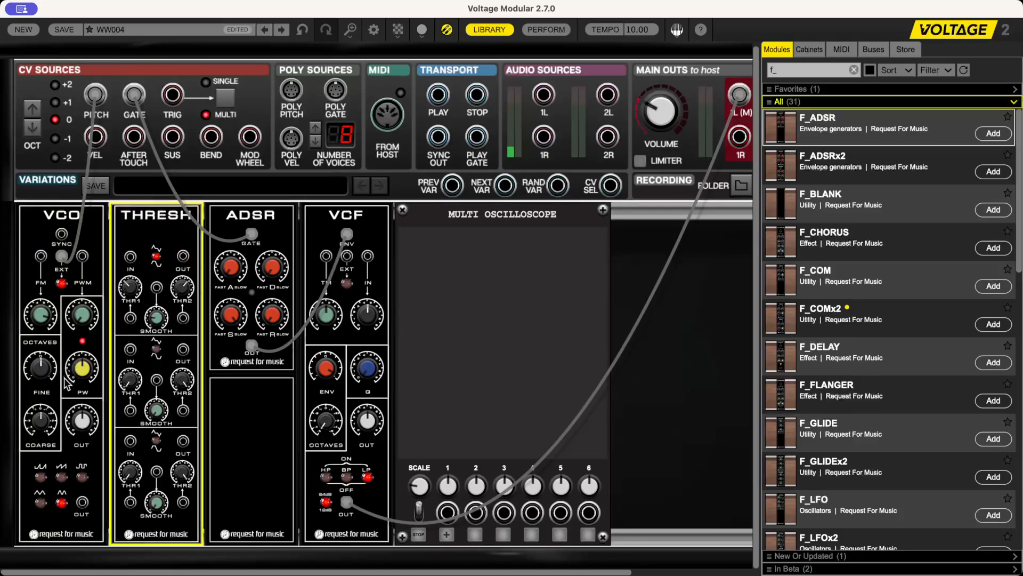
left_click_drag(81, 501, 130, 257)
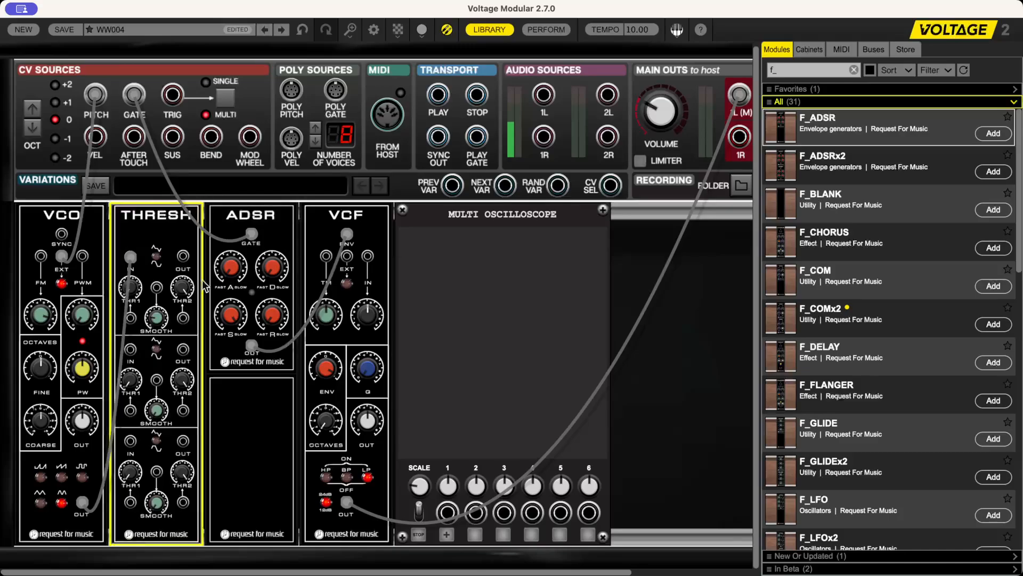
left_click_drag(182, 256, 368, 256)
key("Delete")
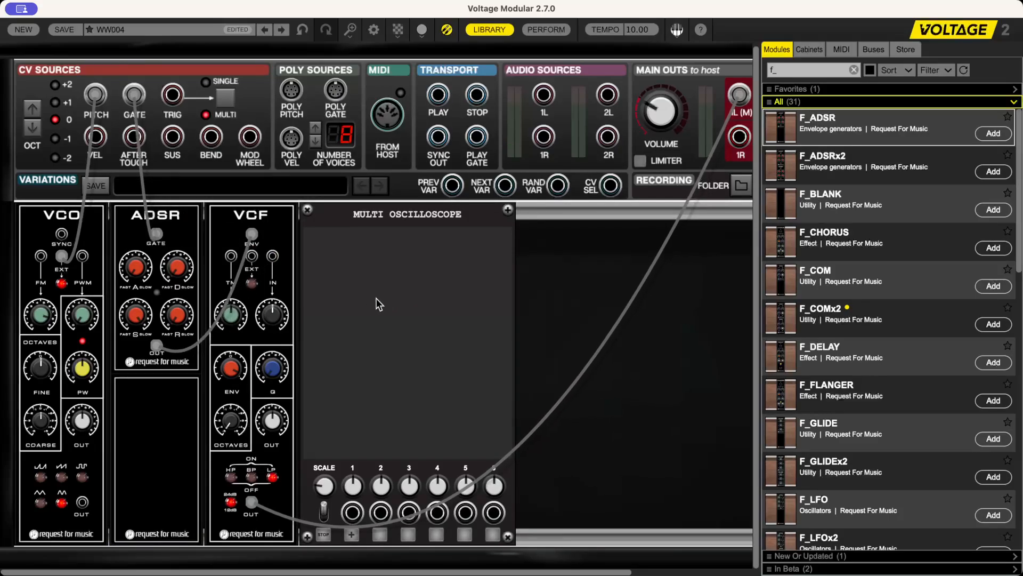
key("ctrl+z")
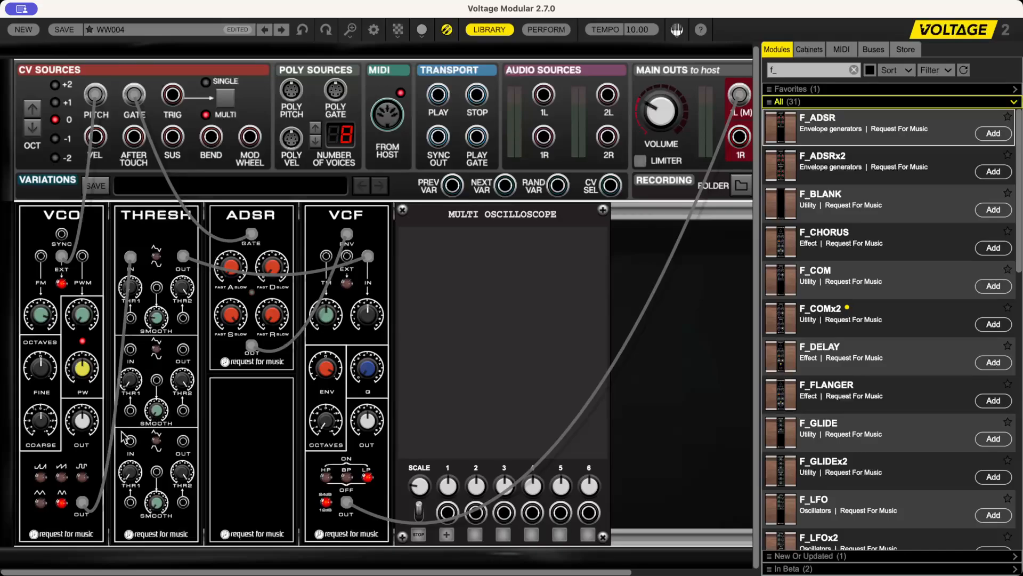
Step: Raise the VCF's input level, patch THRESH's first output to oscilloscope input 1, and set the oscilloscope's zoom level to about 0.71
left_click(372, 321)
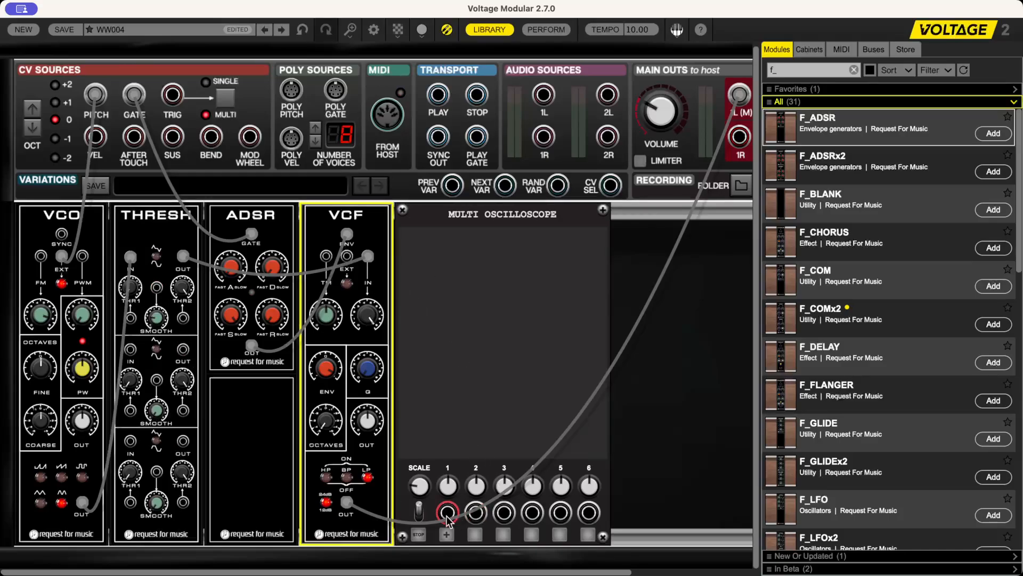
mouse_move(449, 514)
left_mouse_down()
mouse_move(397, 505)
mouse_move(170, 395)
mouse_move(219, 415)
mouse_move(179, 336)
mouse_move(184, 258)
left_mouse_up()
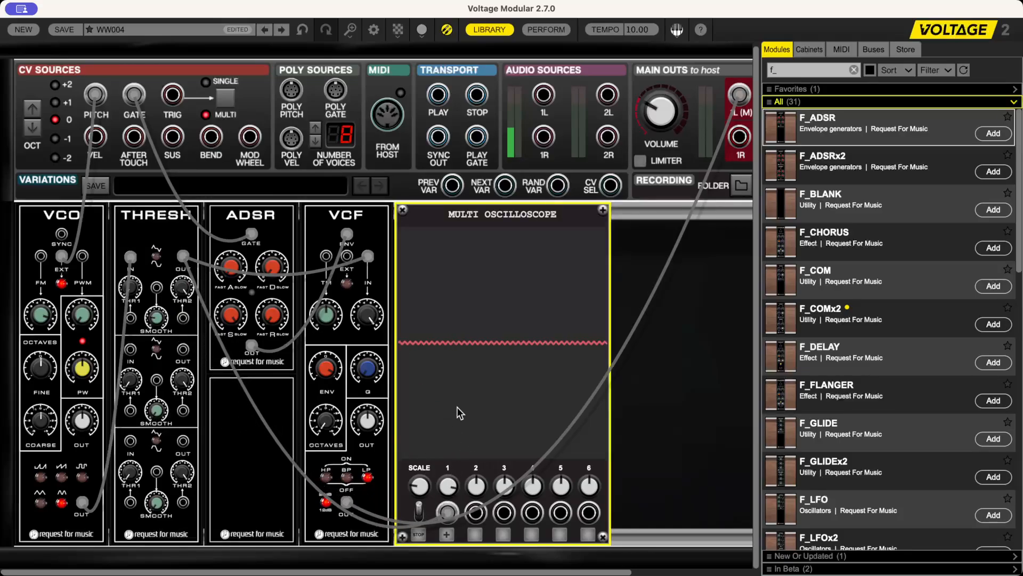
left_click_drag(458, 407, 505, 270)
left_click_drag(422, 482, 465, 362)
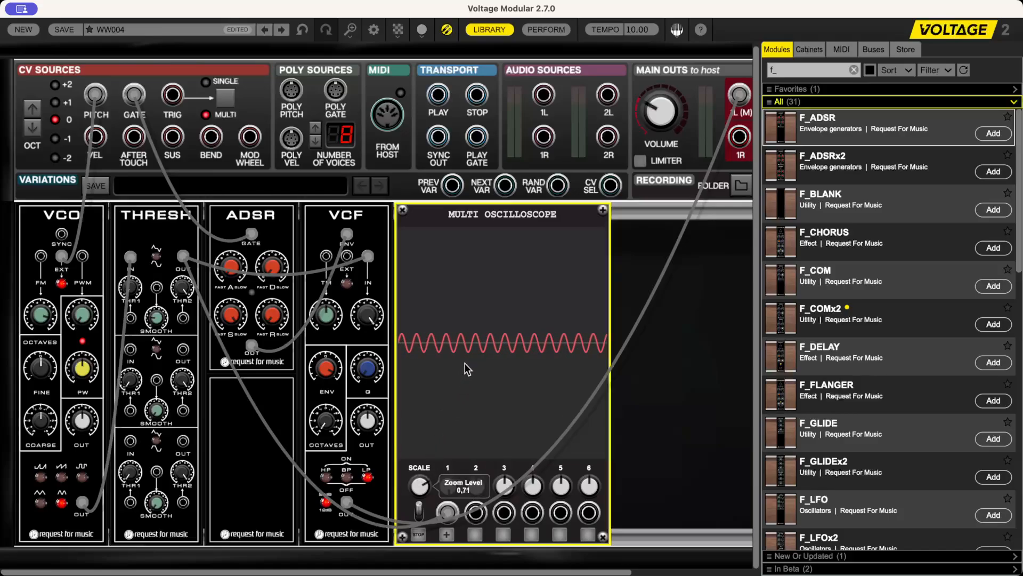
Step: Raise the VCF's output level and the main output volume
left_click(373, 417)
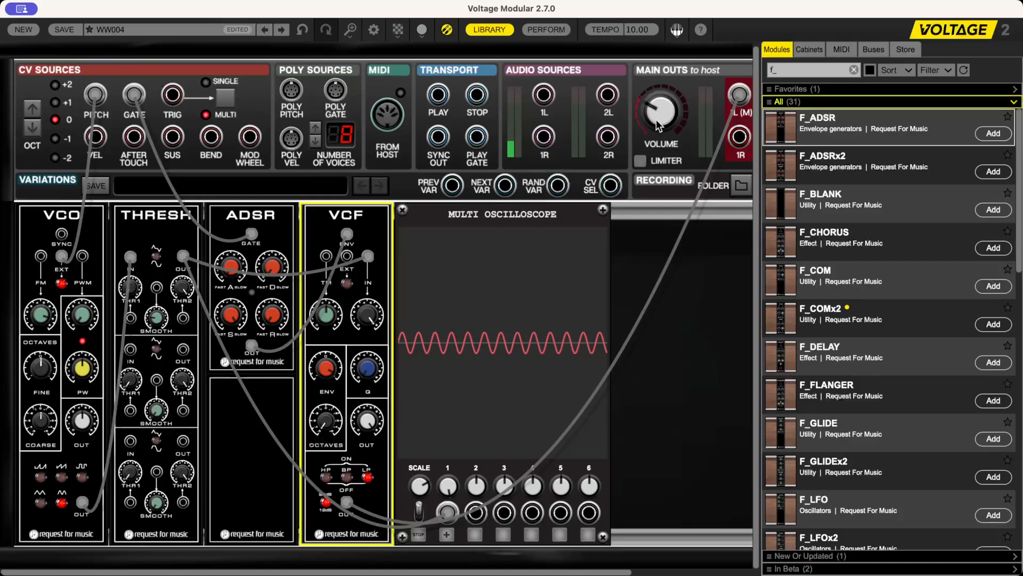
left_click_drag(656, 120, 661, 39)
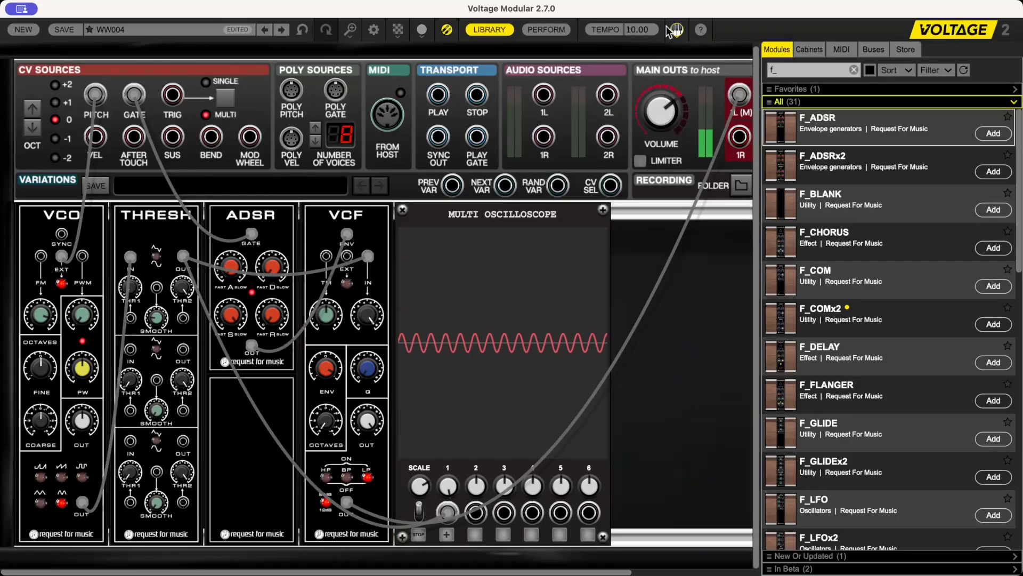
left_click_drag(666, 103, 671, 16)
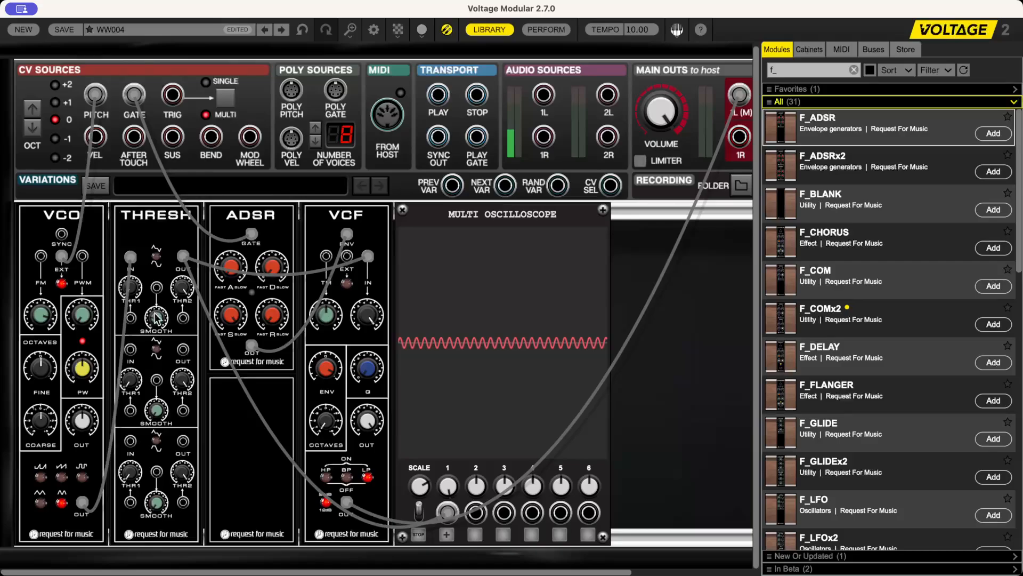
Step: Lower the first THRESH section's Smooth, set the VCF output level to about 0.92, and rescale the oscilloscope to show a few complete waves
left_click_drag(156, 318, 160, 351)
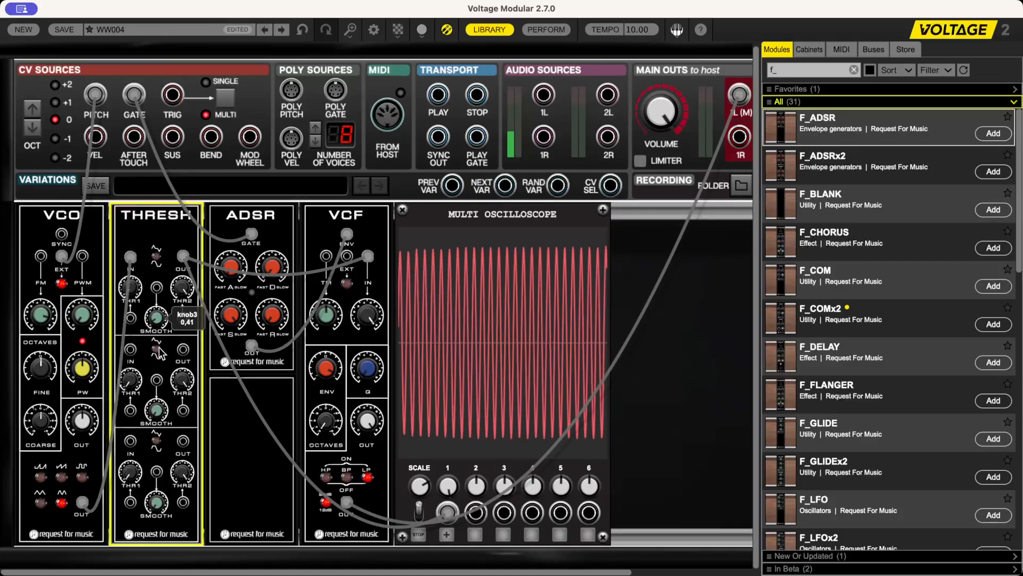
left_click(364, 422)
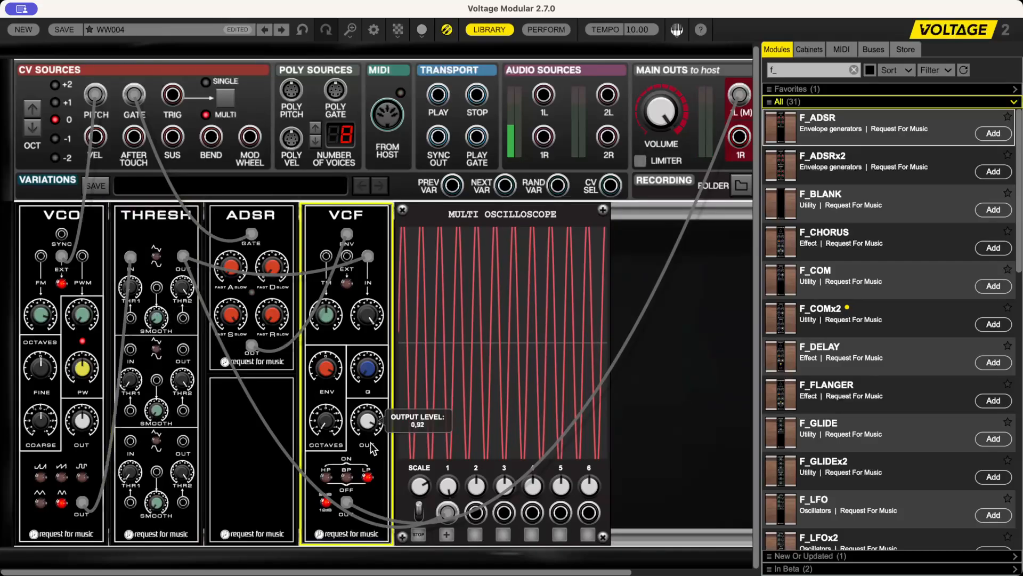
left_click(419, 487)
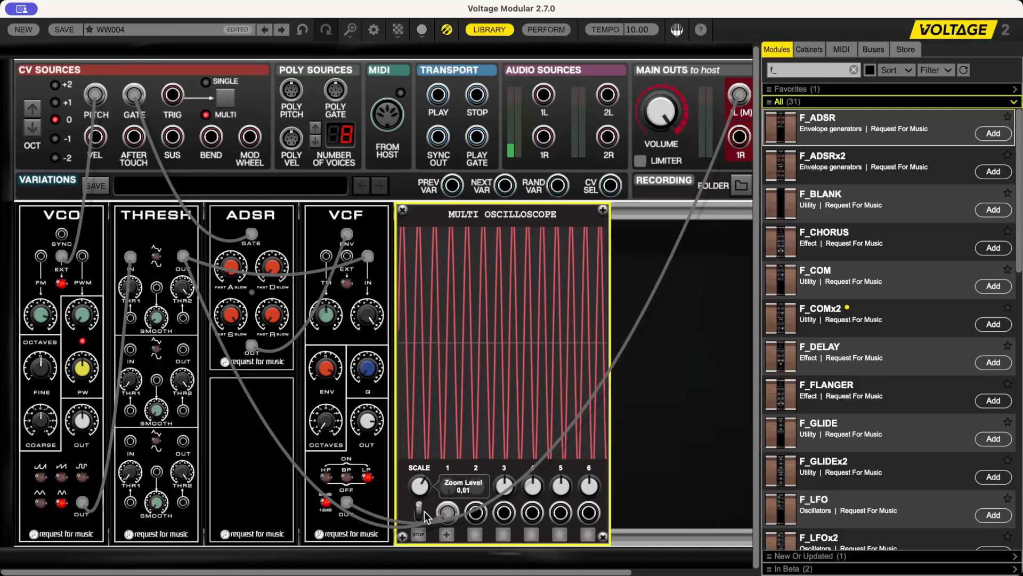
mouse_move(446, 499)
left_mouse_down()
mouse_move(429, 493)
mouse_move(440, 403)
left_mouse_up()
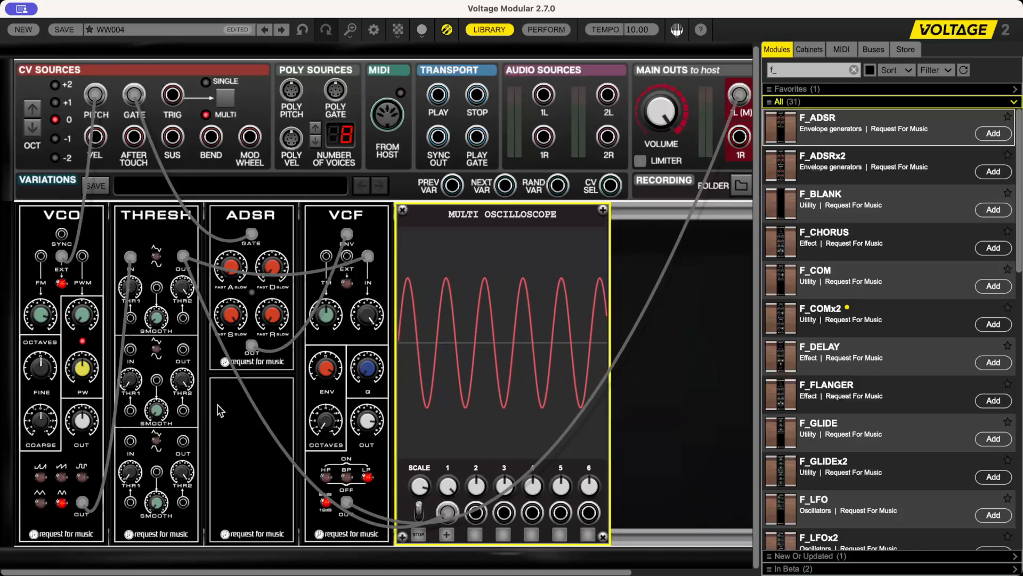
Step: Raise THR1 and lower THR2 in the first THRESH section to clip both sides of the VCO's sine wave, and adjust its Smooth
left_click(125, 287)
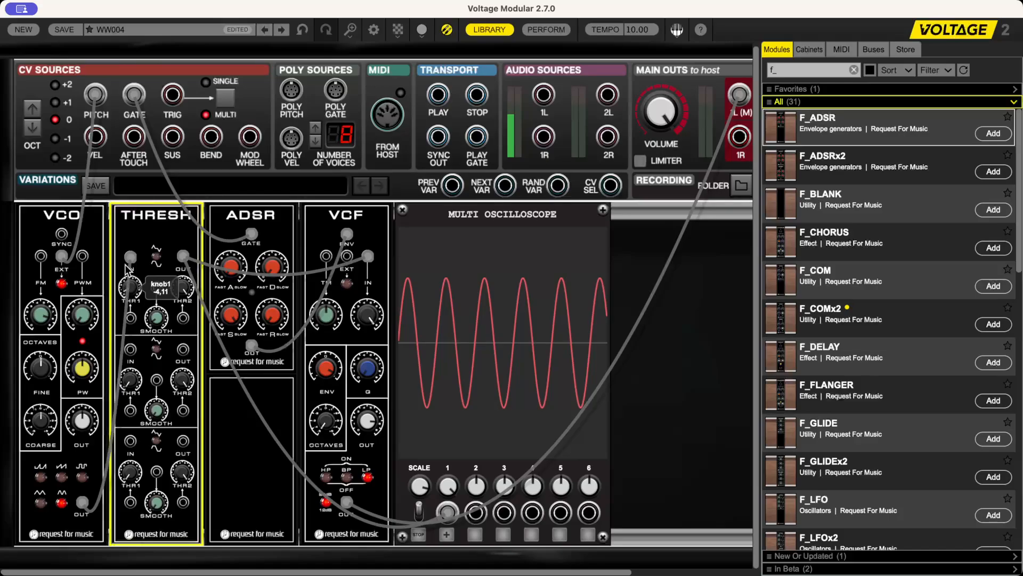
left_click_drag(126, 244, 137, 241)
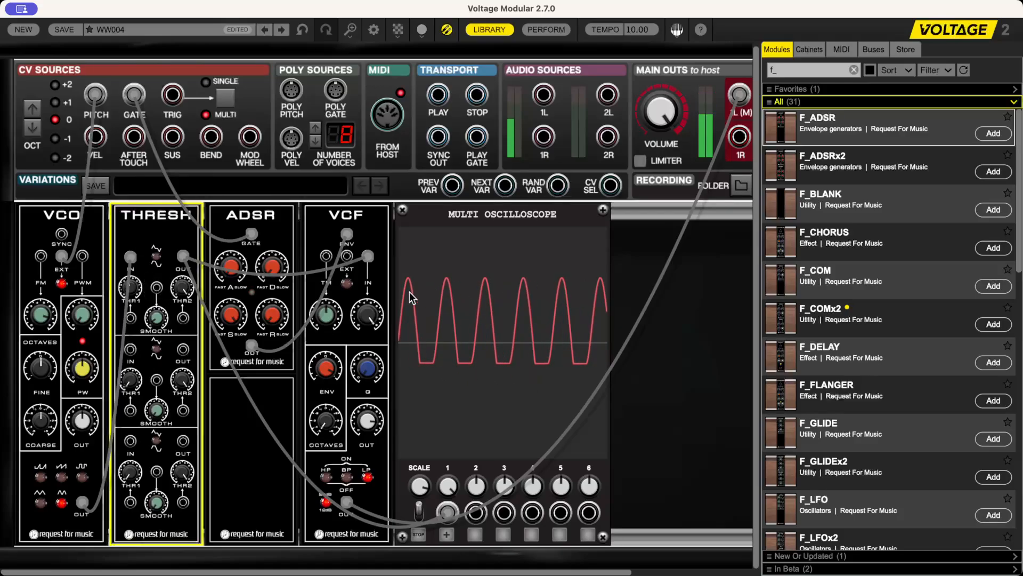
left_click_drag(182, 290, 194, 375)
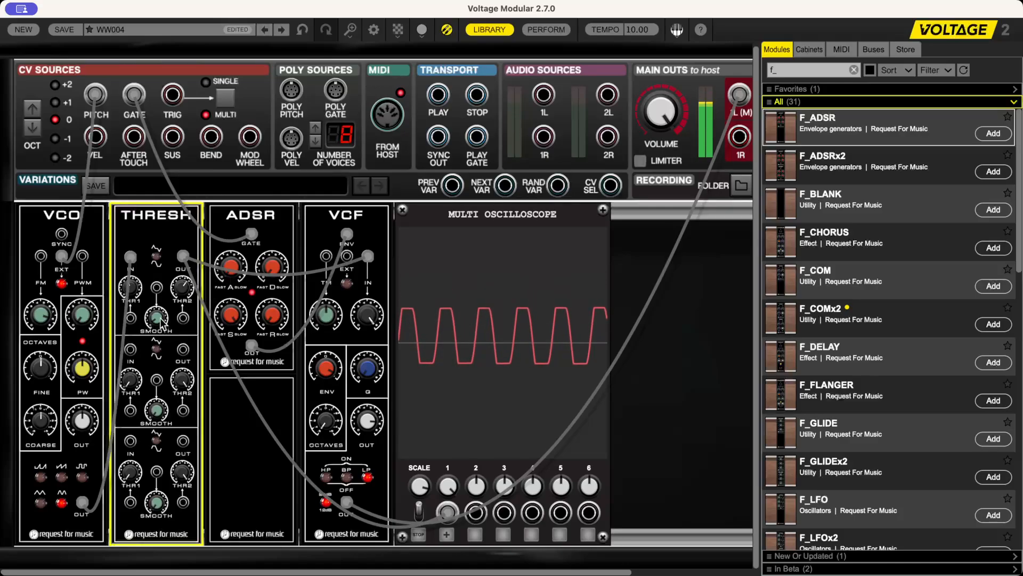
mouse_move(161, 322)
left_mouse_down()
mouse_move(158, 312)
mouse_move(159, 321)
left_mouse_up()
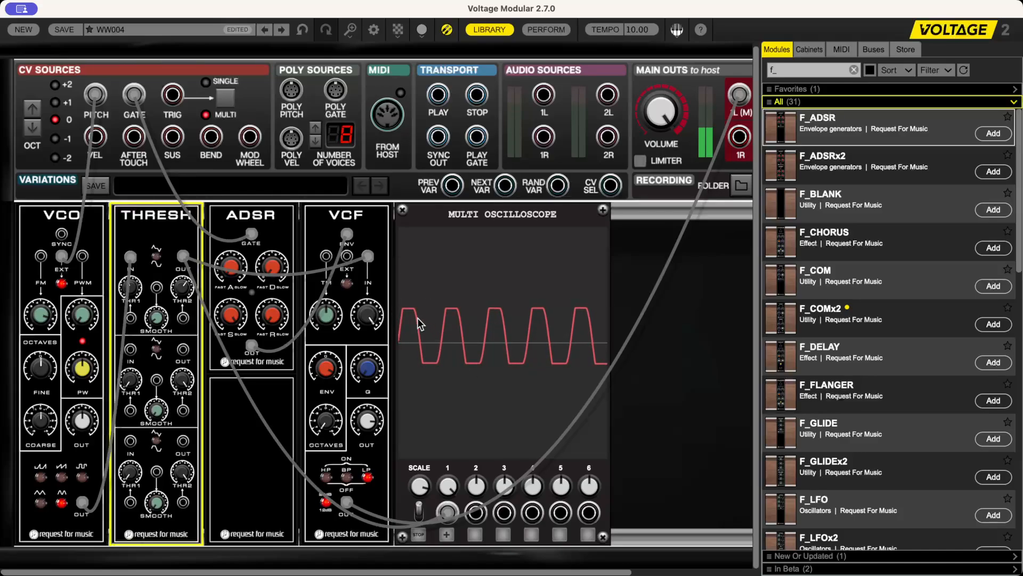
Step: Switch the VCO to its triangle wave and readjust the first THRESH section's THR1 and Smooth to clip it
left_click(40, 502)
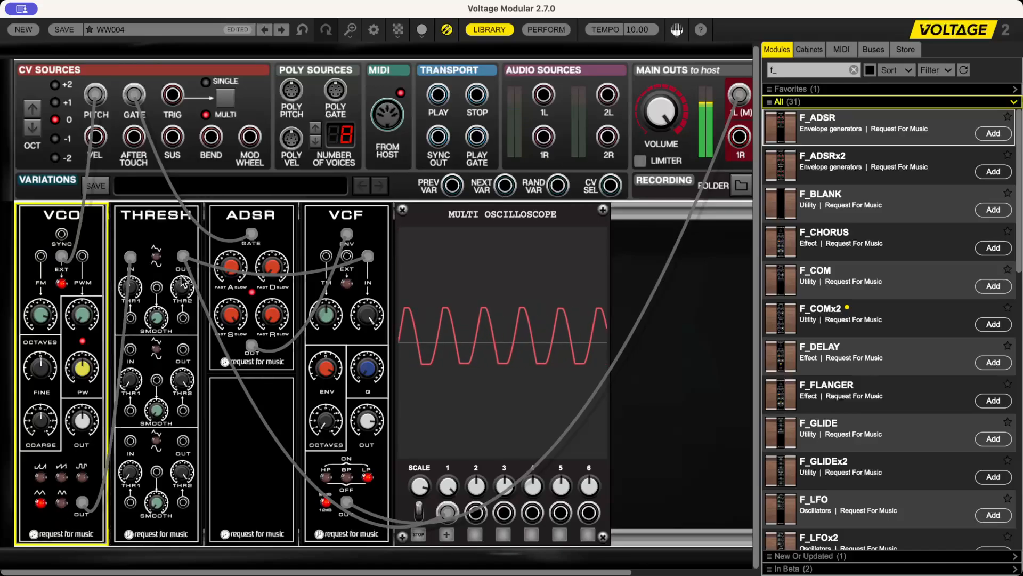
left_click(137, 290)
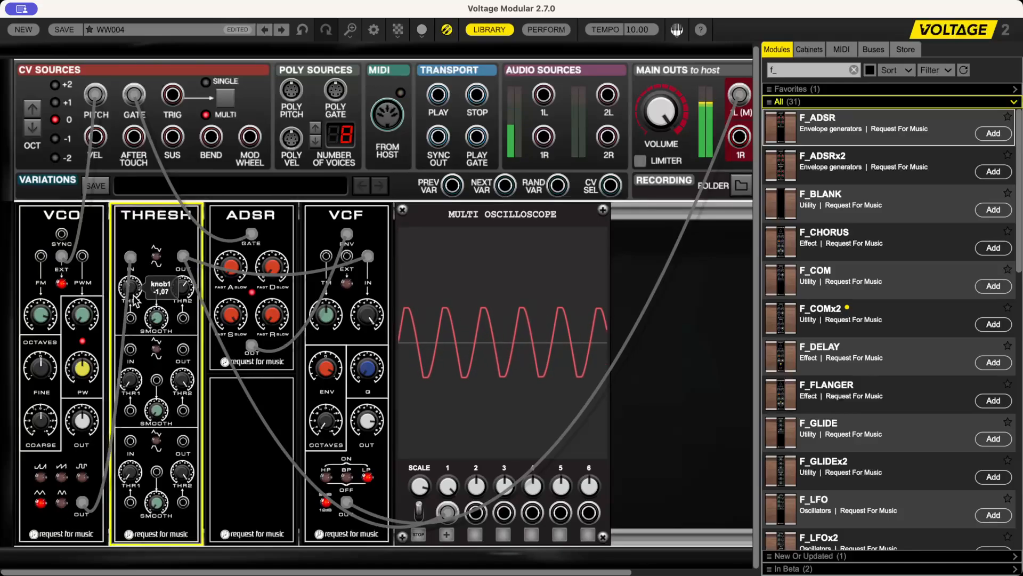
left_click_drag(154, 322, 155, 326)
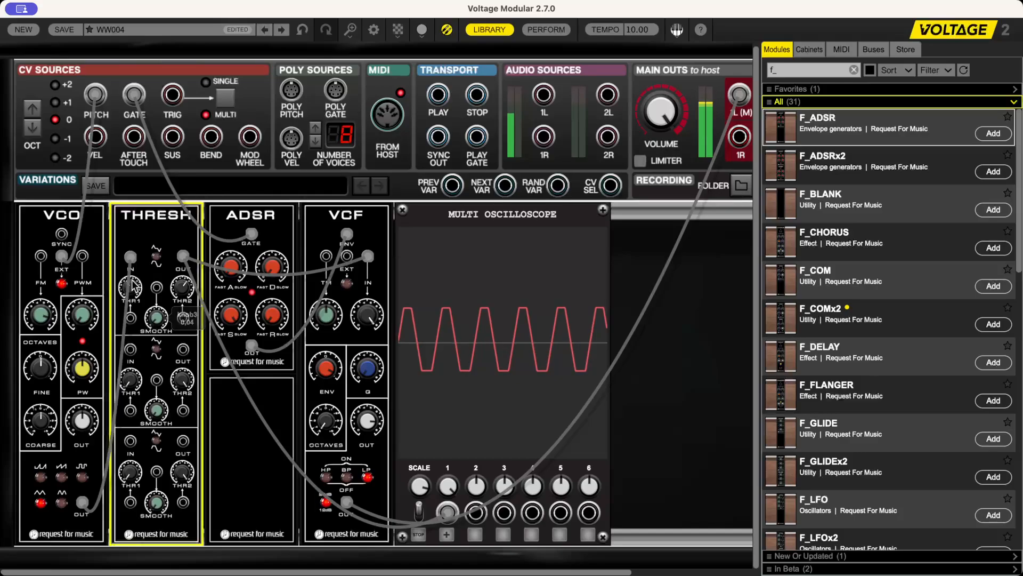
left_click_drag(128, 283, 132, 273)
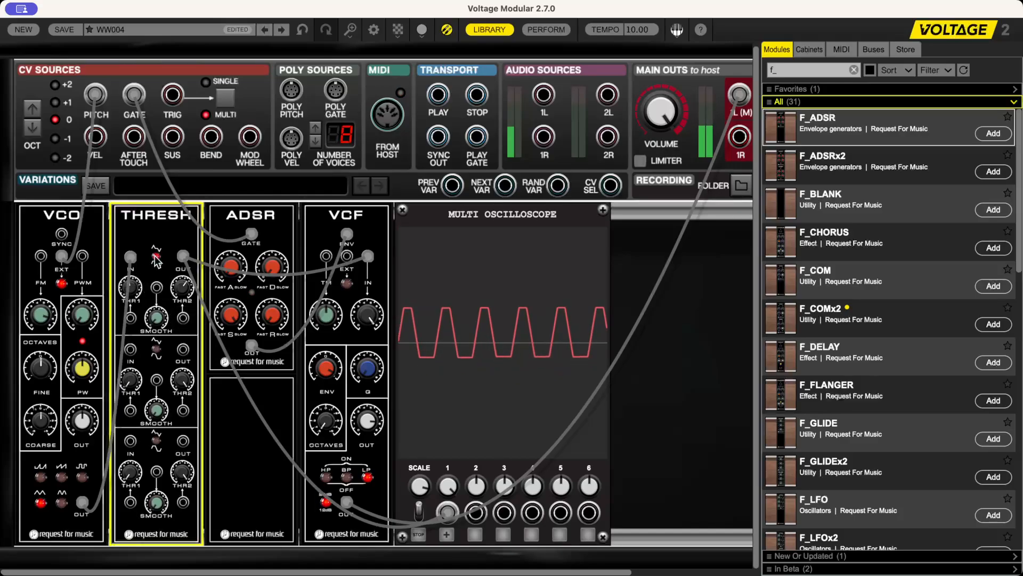
Step: Turn on the first THRESH section's waveform mode switch and replace the VCO's triangle wave with its sawtooth
left_click(157, 258)
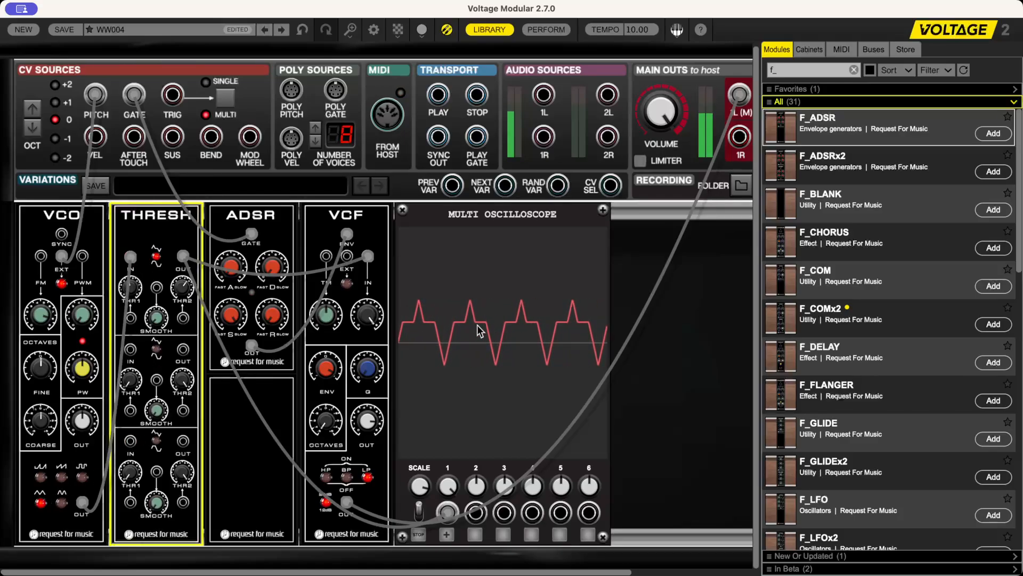
left_click(42, 502)
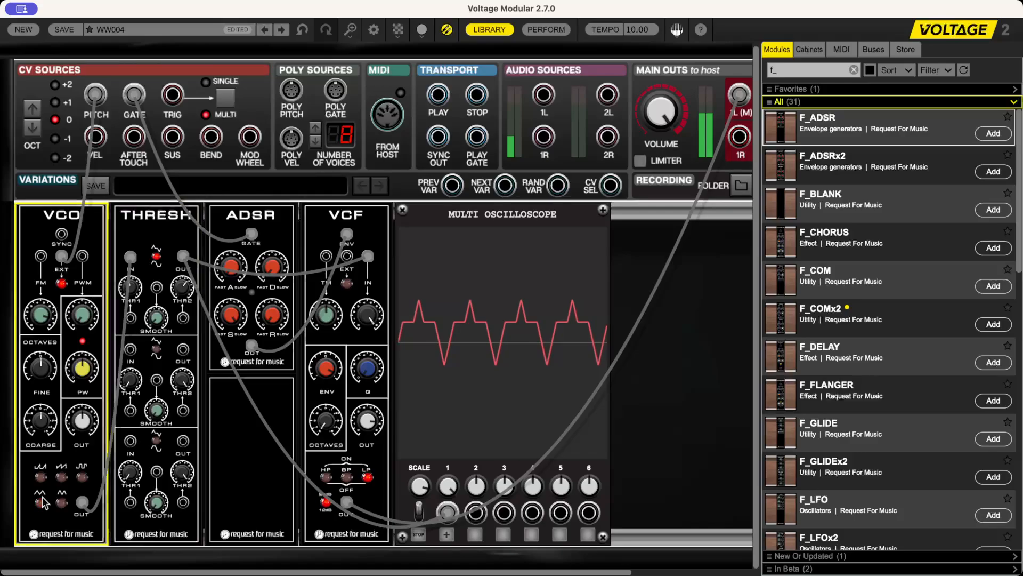
left_click(61, 476)
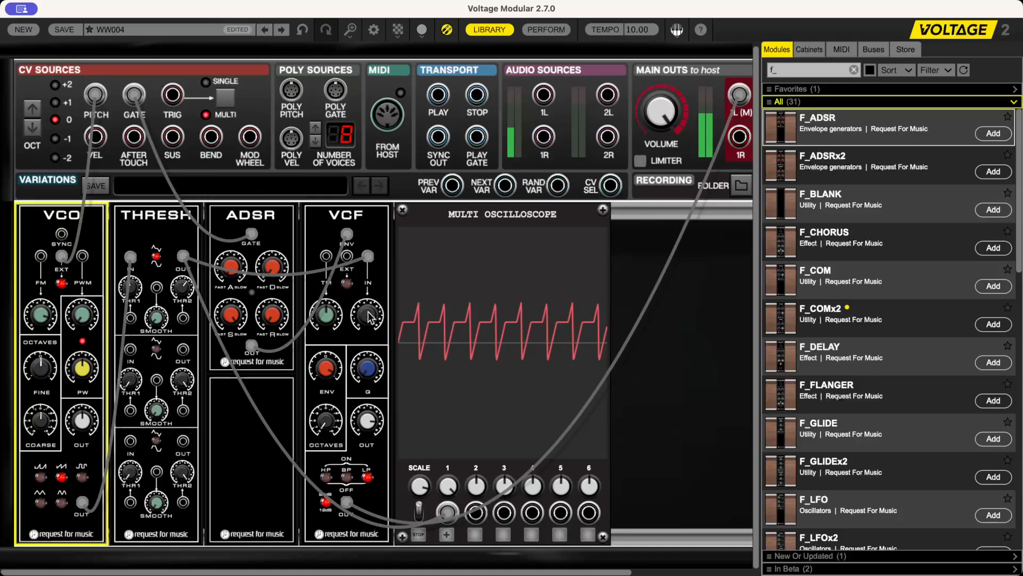
Step: Vary the first THRESH section's THR1, THR2 and Smooth to reshape the VCO's sawtooth wave
mouse_move(132, 292)
left_mouse_down()
mouse_move(129, 314)
mouse_move(134, 285)
left_mouse_up()
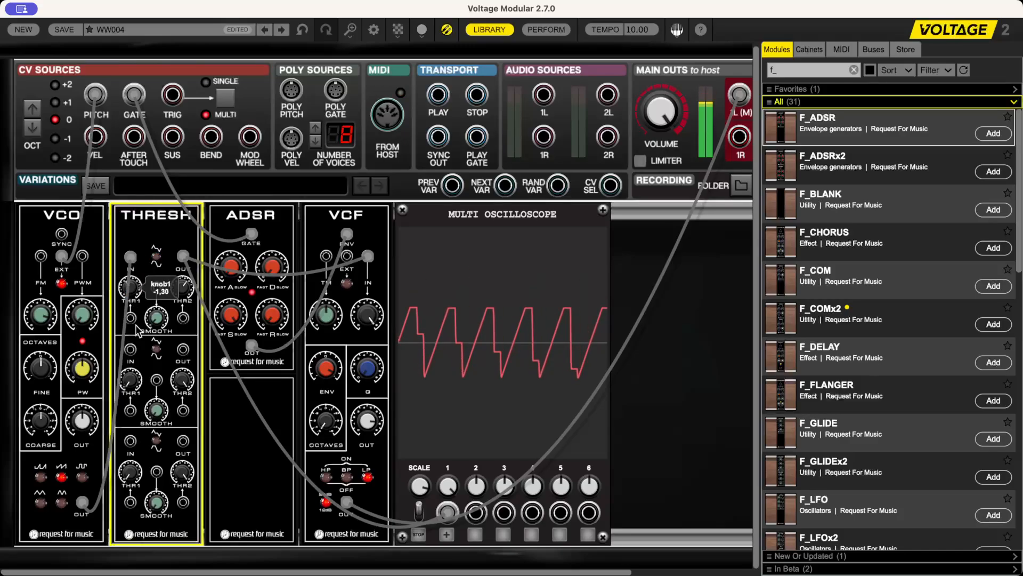
left_click_drag(182, 287, 184, 299)
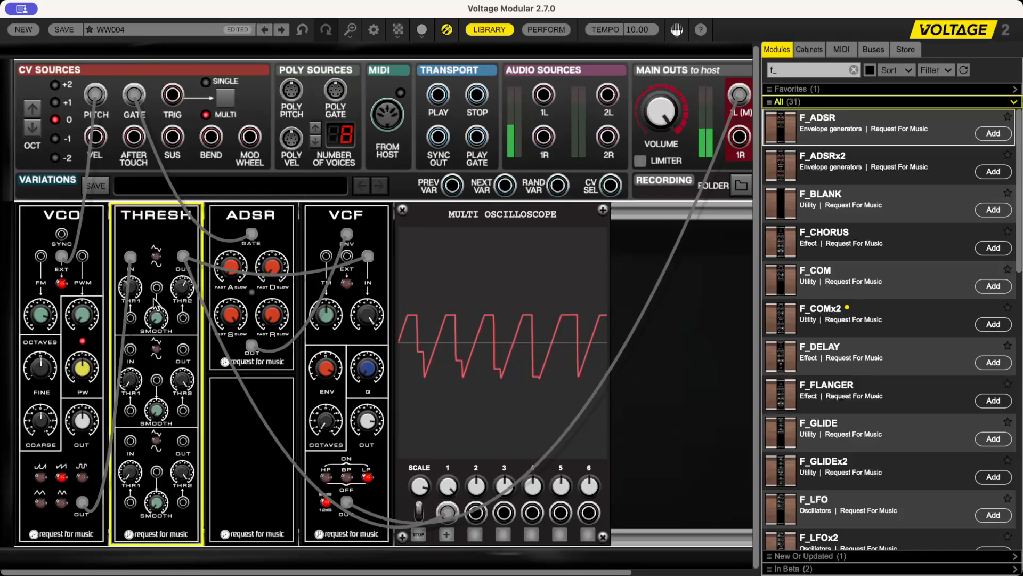
mouse_move(154, 315)
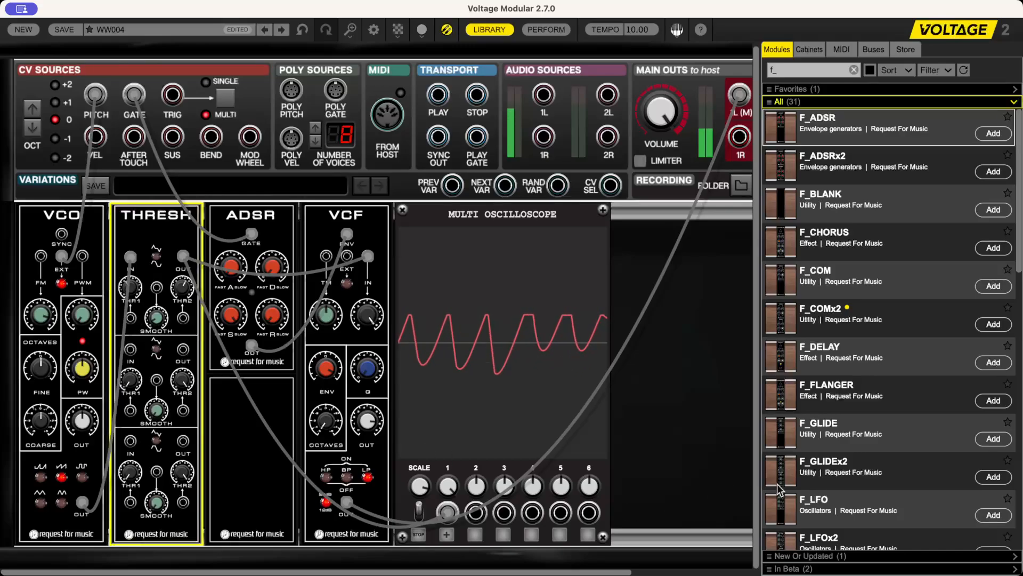
Step: Add the F_SEQ module from the library at the start of the rack, with THRESH placed ahead of the VCO
scroll(829, 477, "down", 10)
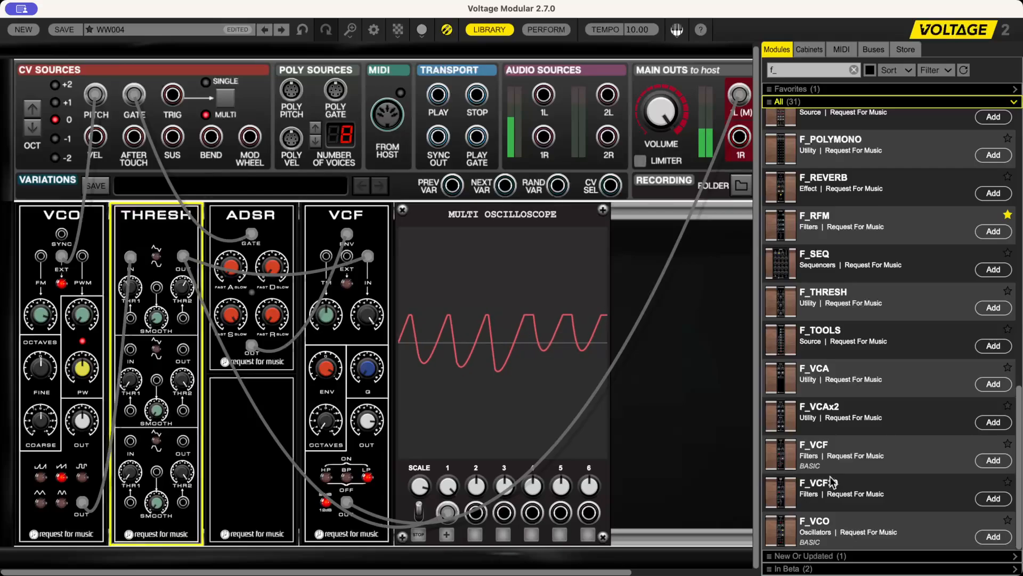
scroll(787, 433, "up", 3)
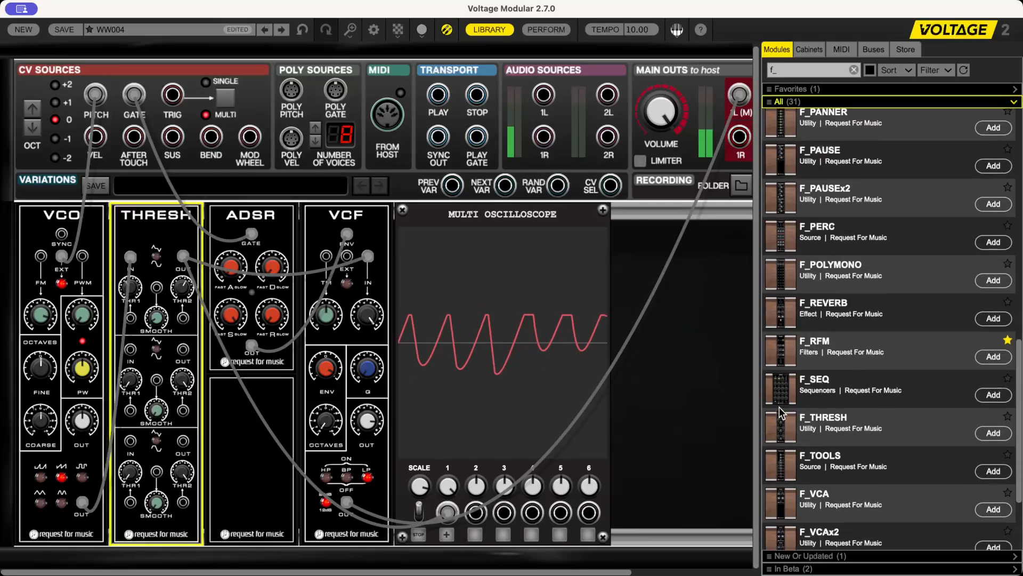
left_click_drag(794, 389, 387, 242)
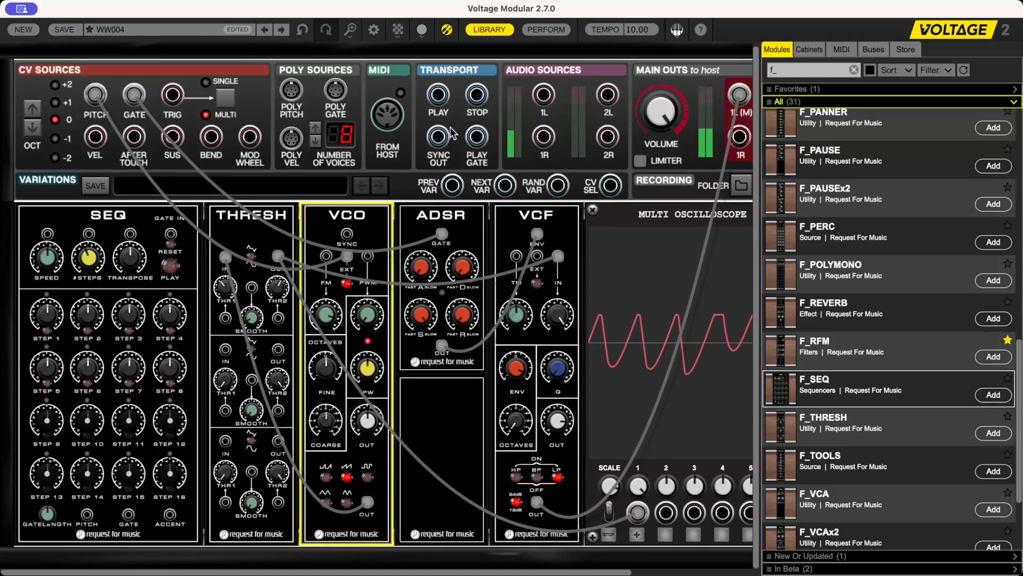
Step: Disconnect all cables from the THRESH module and remove the keyboard pitch cable from the VCO
right_click(258, 233)
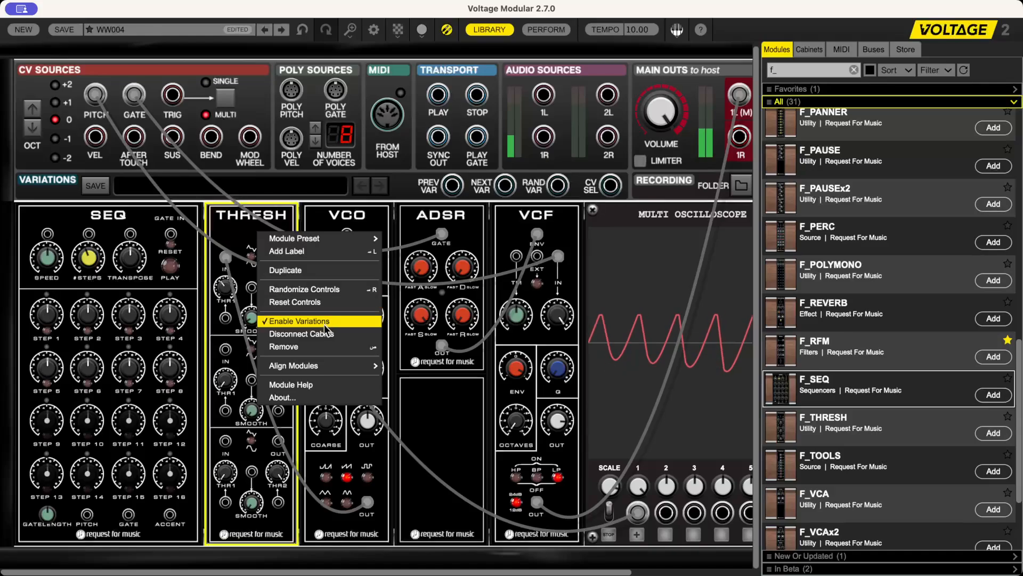
left_click(321, 334)
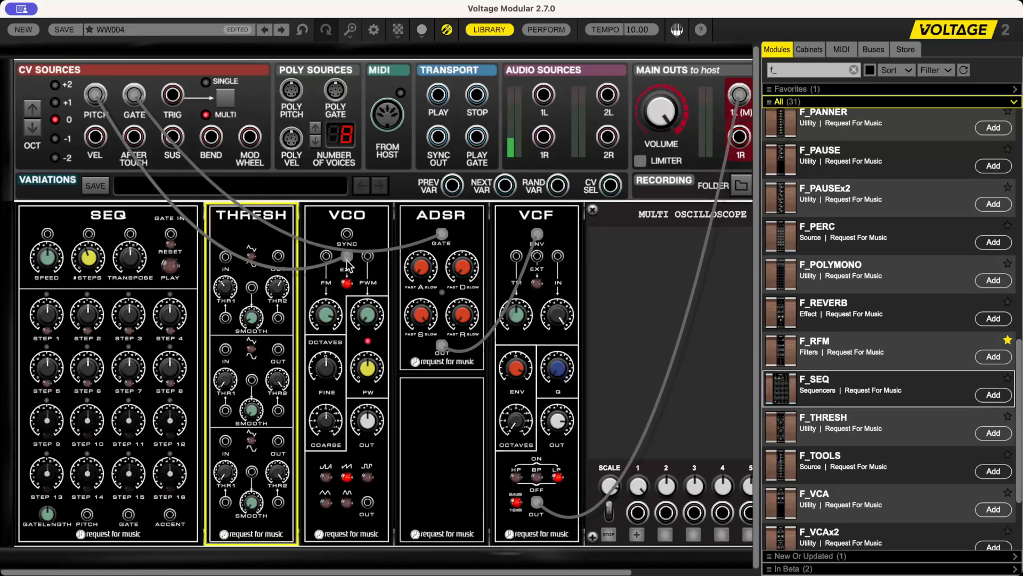
left_click_drag(346, 259, 306, 171)
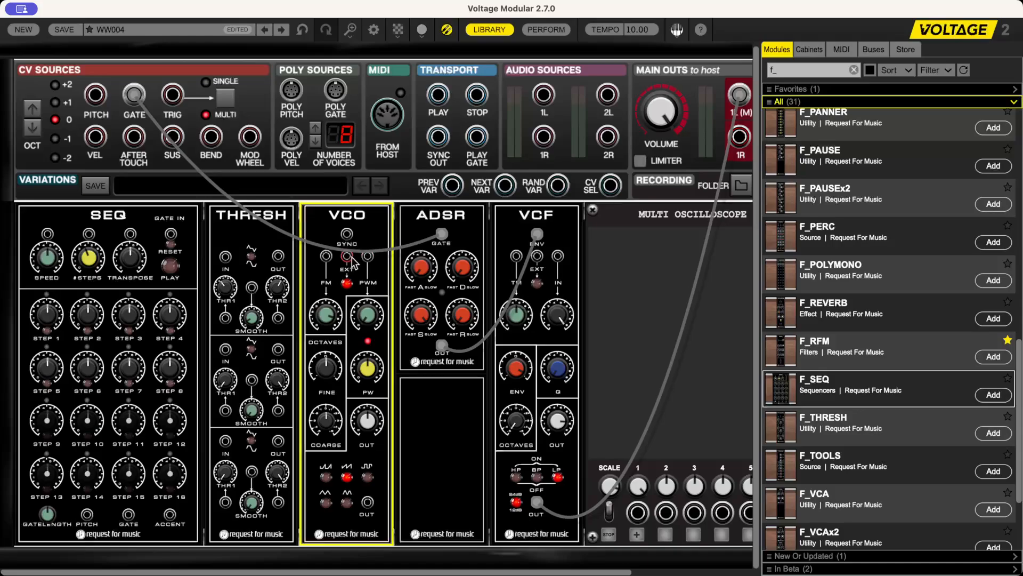
Step: Patch the sequencer's PITCH output into the VCO's EXT input and the VCO's output into the VCF's input
left_click_drag(349, 260, 87, 514)
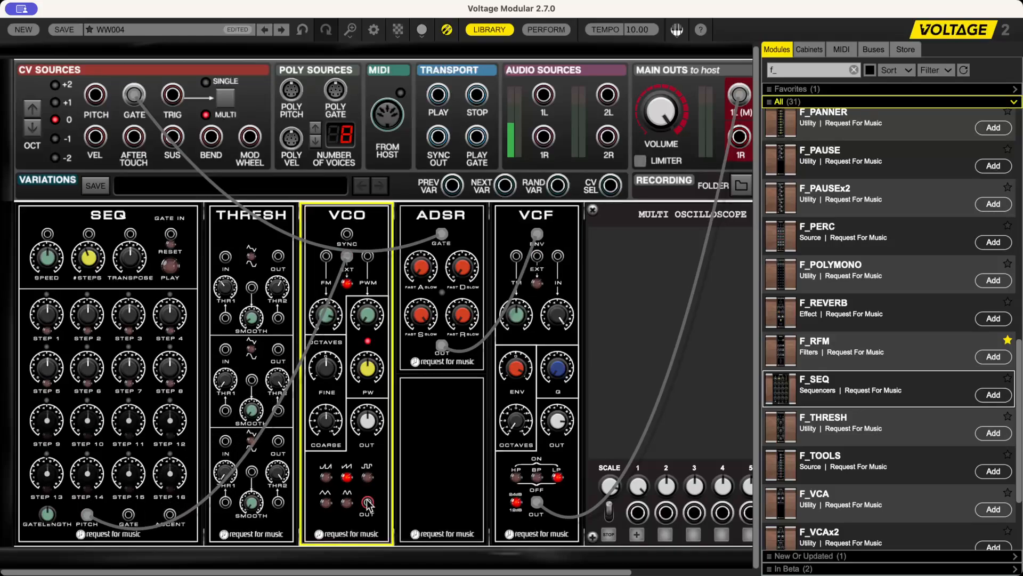
left_click_drag(367, 501, 557, 257)
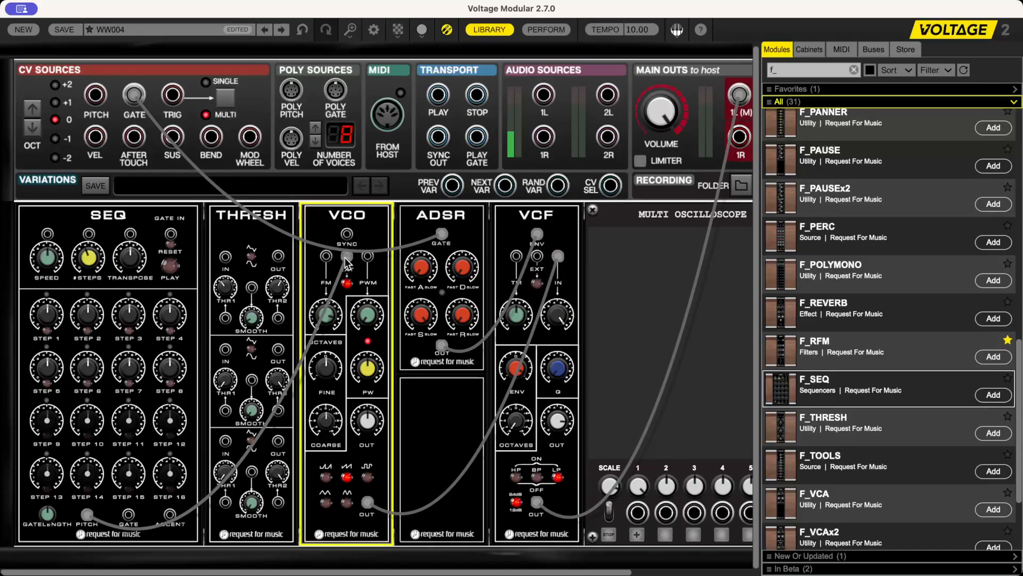
Step: Reroute the sequencer's pitch cable into the first THRESH section's input and connect that section's output to the VCO's FM input
left_click_drag(346, 261, 227, 259)
left_click(251, 287)
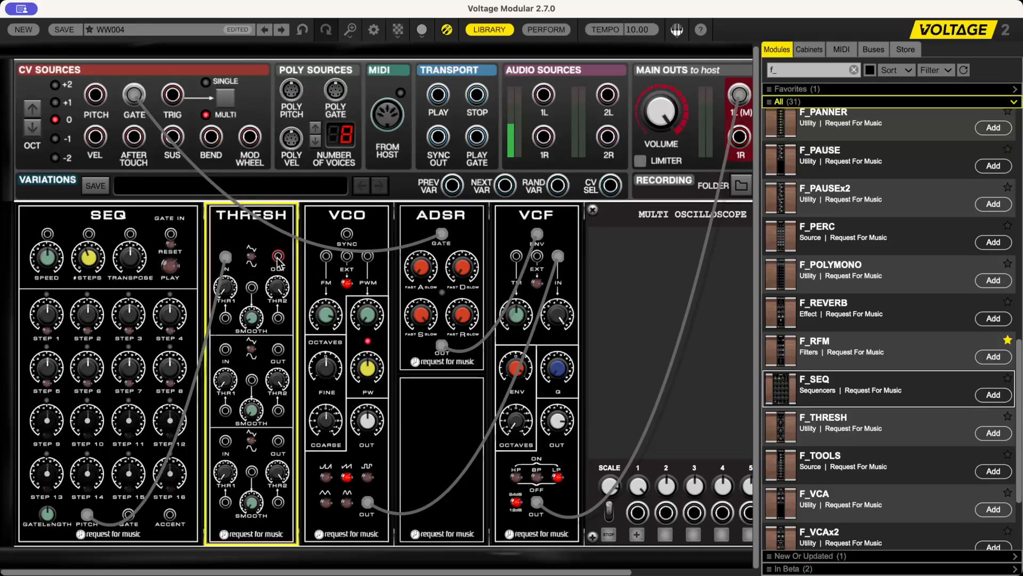
left_click_drag(278, 257, 325, 256)
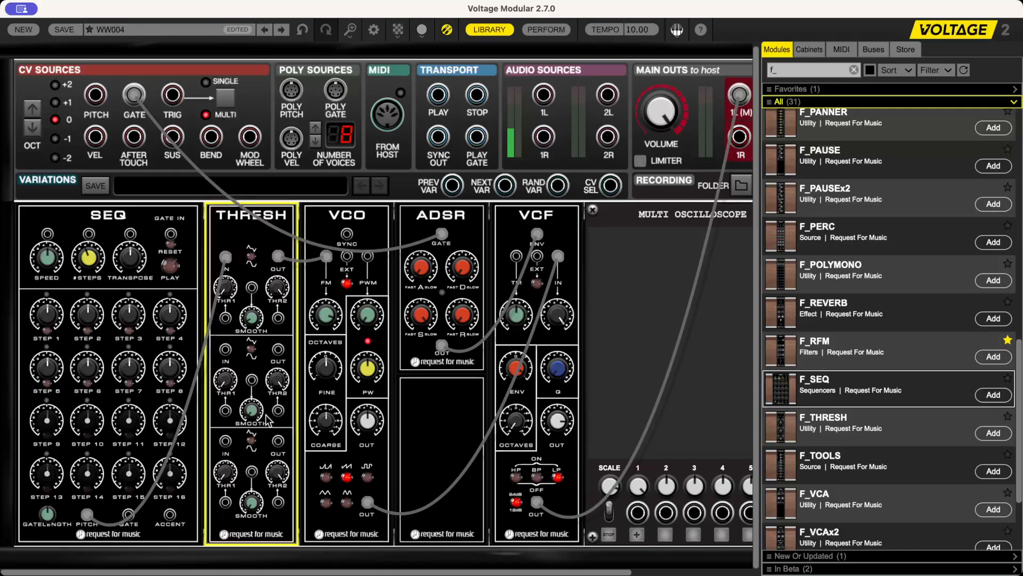
Step: Start the sequencer and patch its GATE output into the ADSR's gate input
left_click(168, 266)
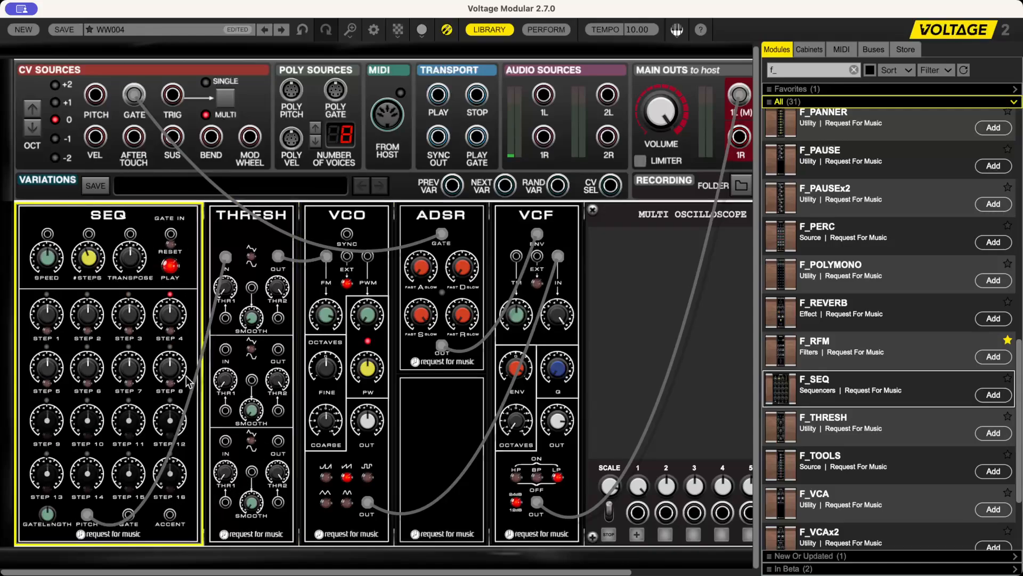
left_click_drag(127, 514, 442, 233)
left_click(197, 51)
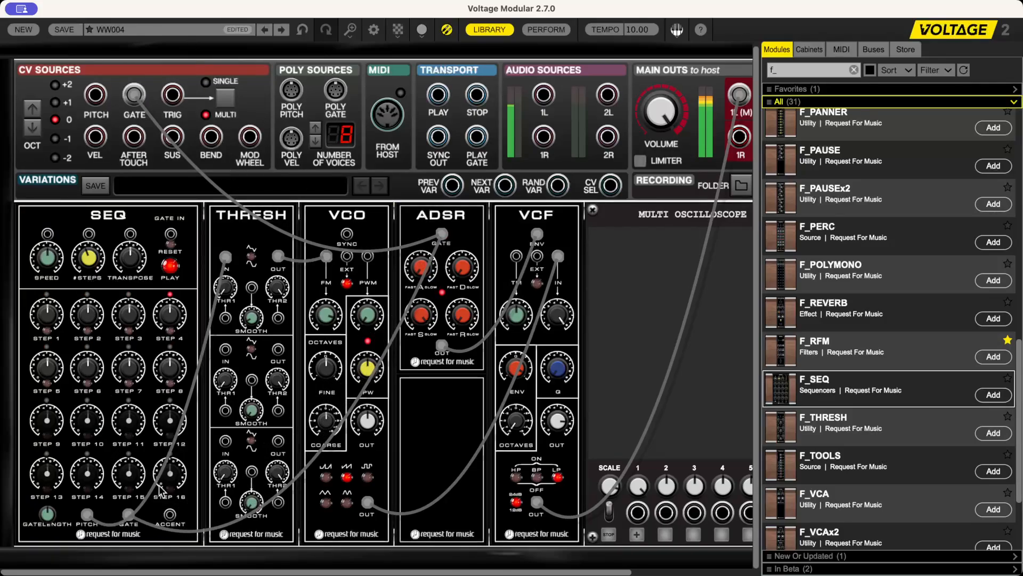
Step: Adjust the ADSR's decay and sustain and set the VCF's envelope amount to about 0.02
left_click(429, 372)
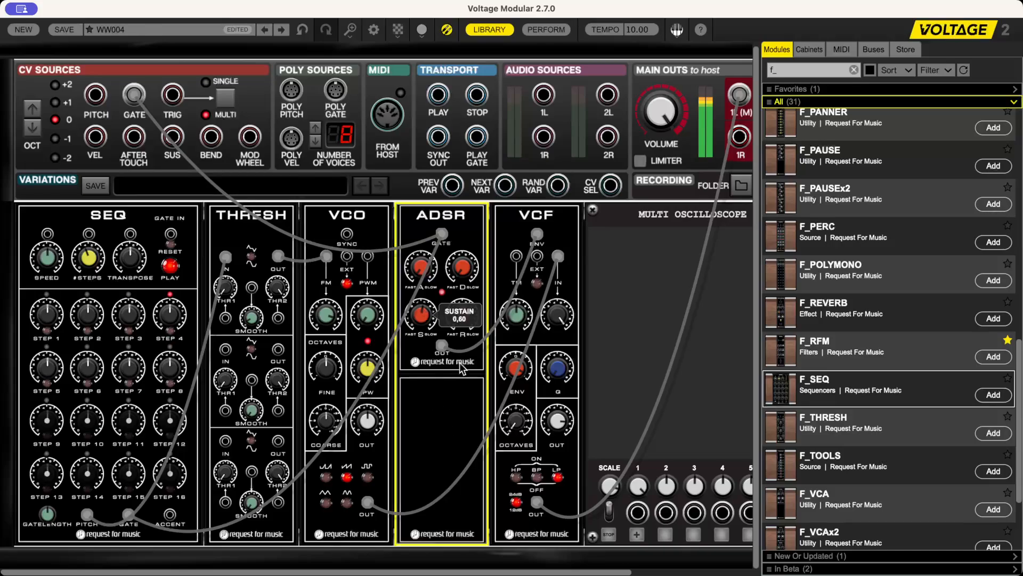
left_click_drag(465, 265, 473, 192)
left_click_drag(422, 315, 465, 471)
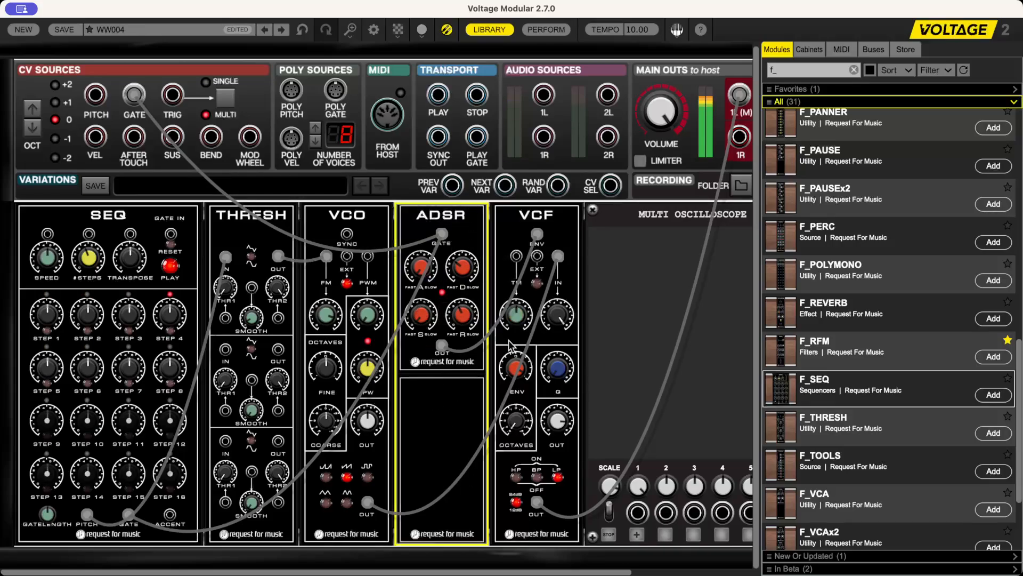
left_click(519, 367)
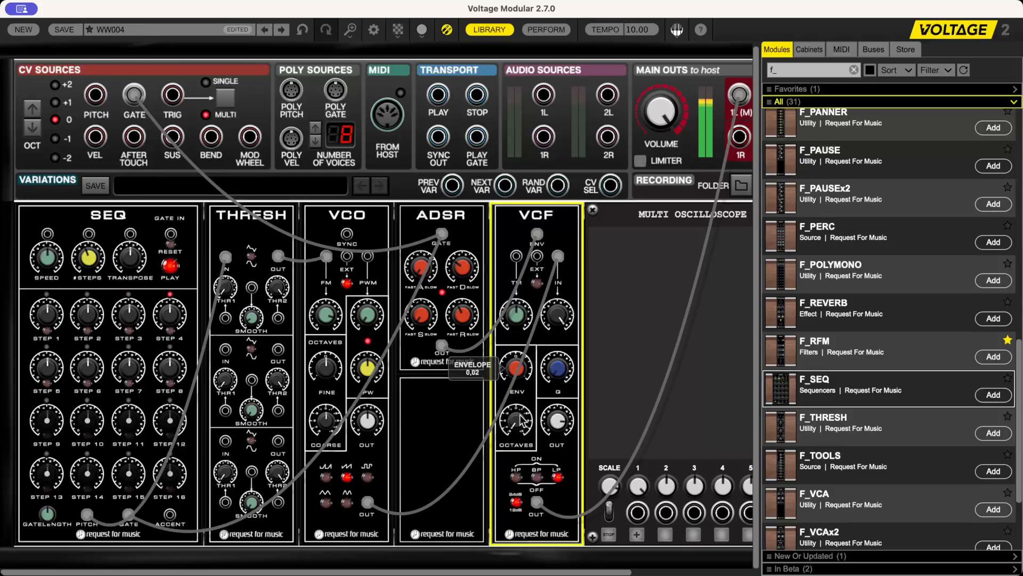
Step: Set the VCO's coarse tuning to 2 and the VCF's envelope amount to about 0.04
left_click(334, 426)
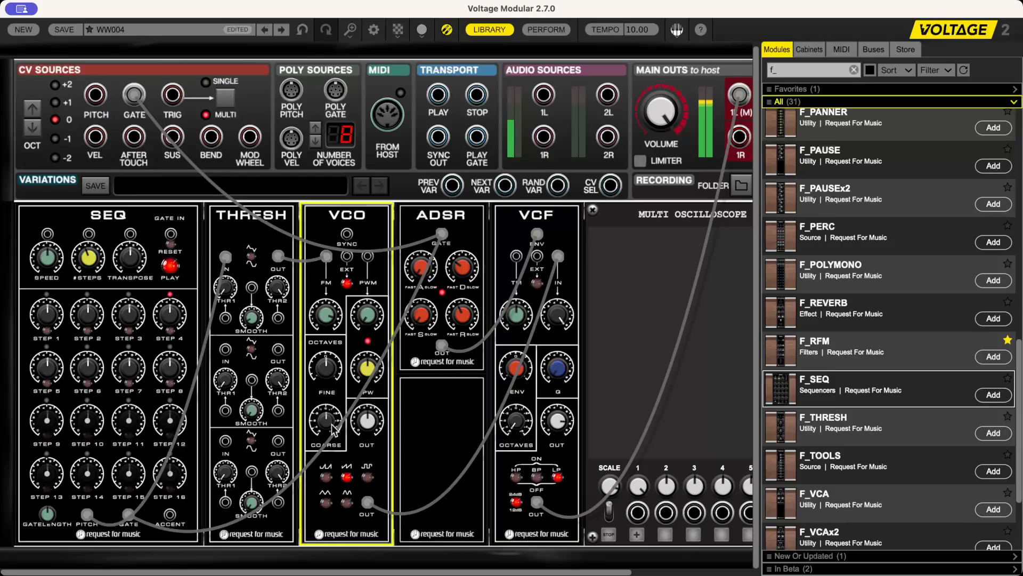
type("2")
key("Return")
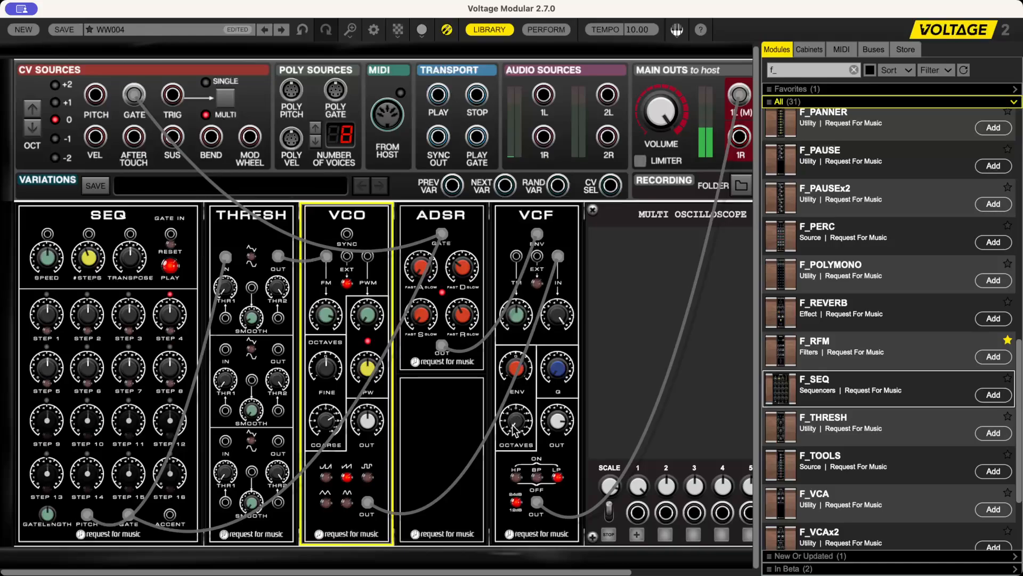
left_click(515, 377)
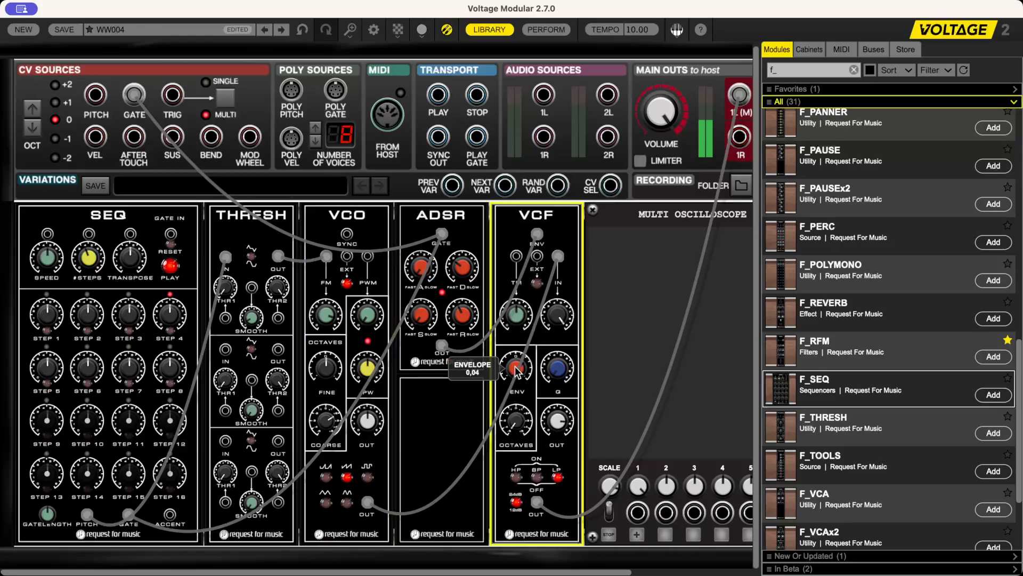
Step: Raise the pitches of steps 2, 3 and 4 in the running sequence
left_click(59, 283)
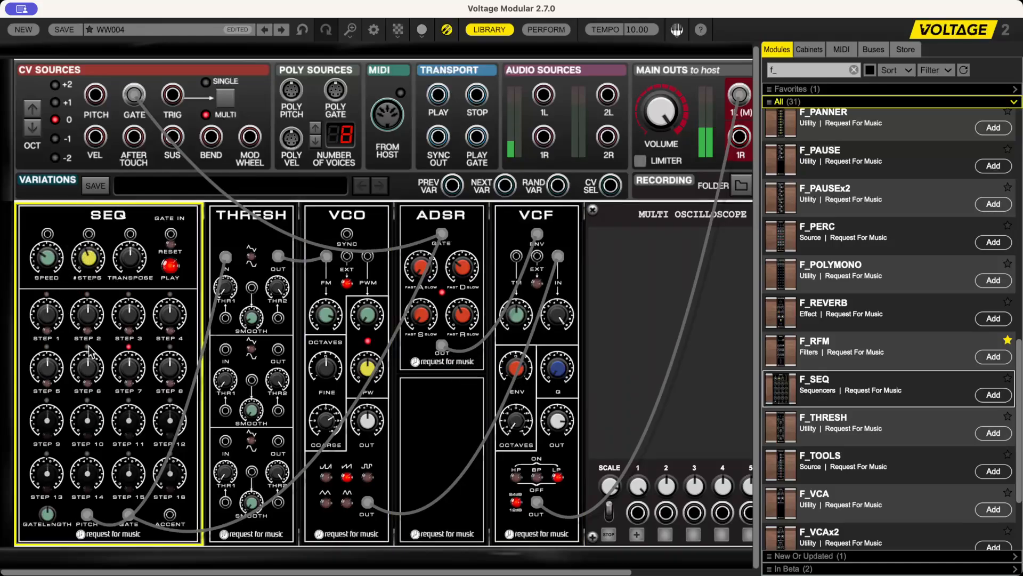
left_click_drag(95, 326, 149, 263)
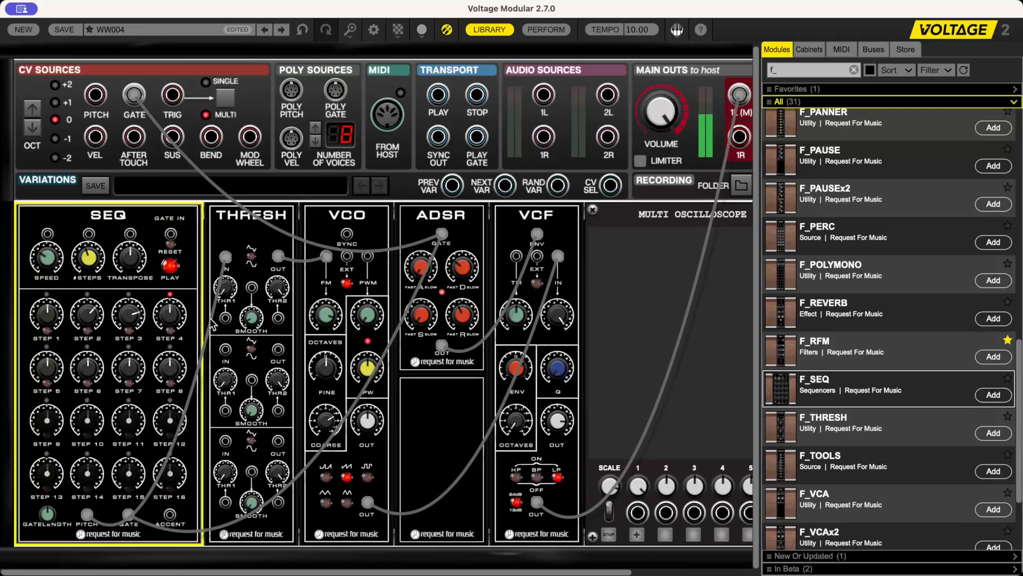
mouse_move(178, 309)
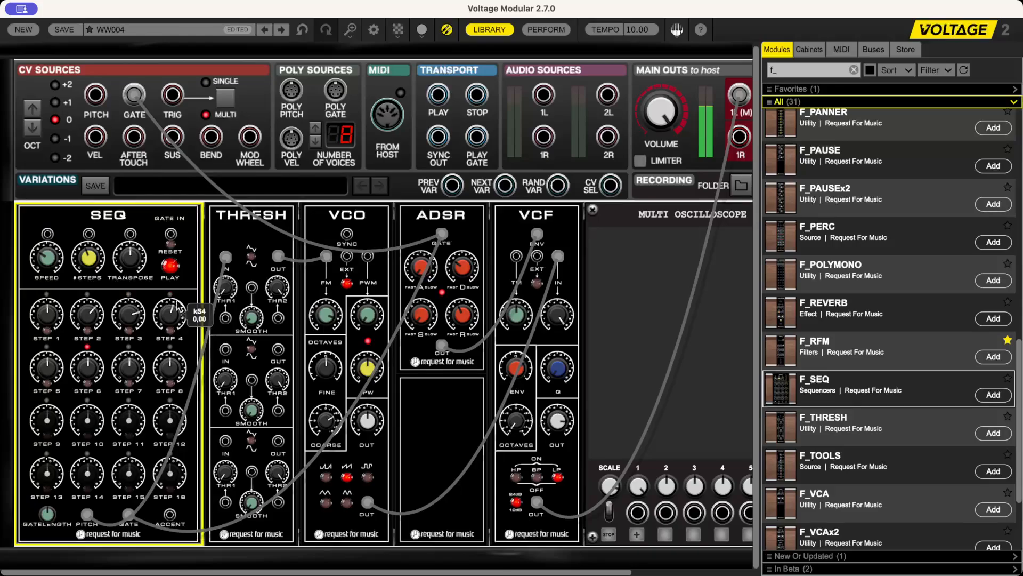
left_click_drag(190, 279, 206, 230)
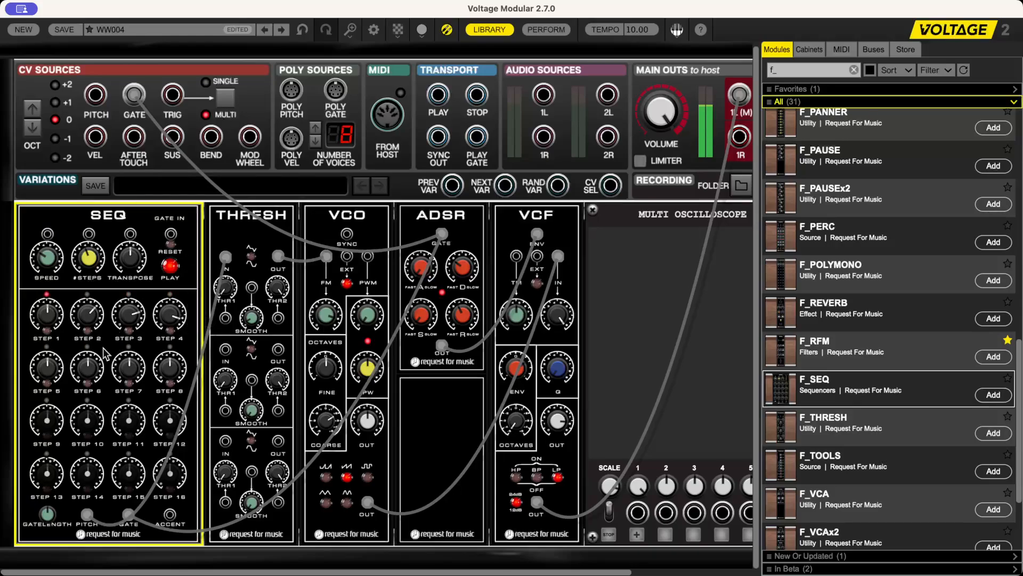
left_click_drag(174, 312, 175, 307)
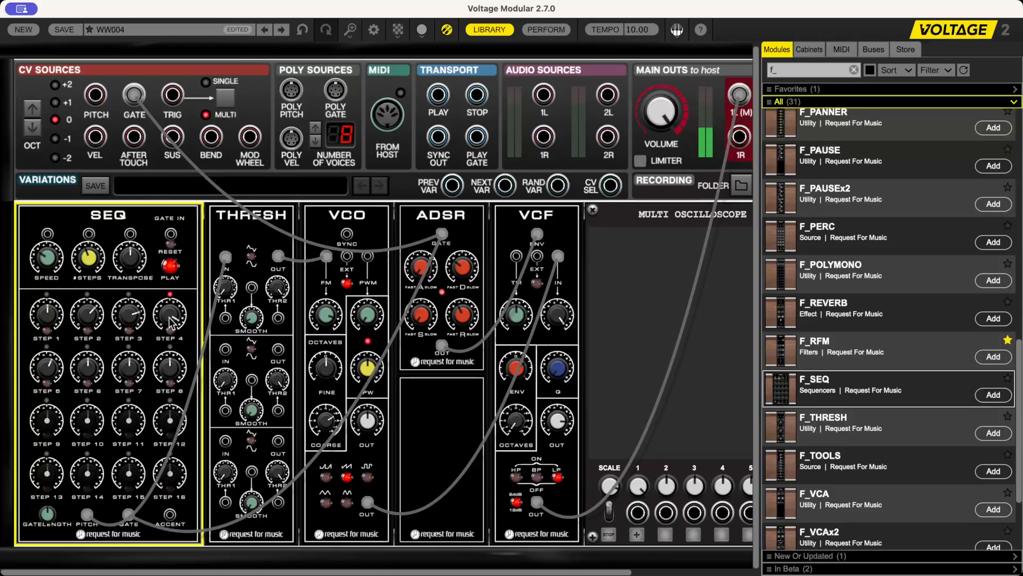
Step: Raise the pitches of sequencer steps 5, 7 and 8, with step 7 at 6
left_click_drag(55, 372, 65, 343)
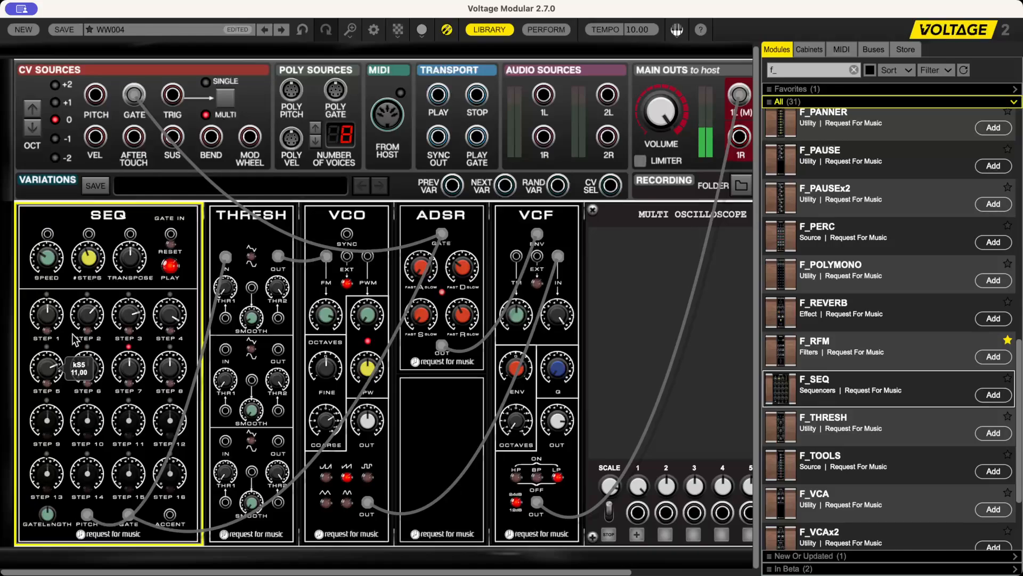
left_click_drag(73, 334, 73, 330)
left_click_drag(89, 369, 143, 339)
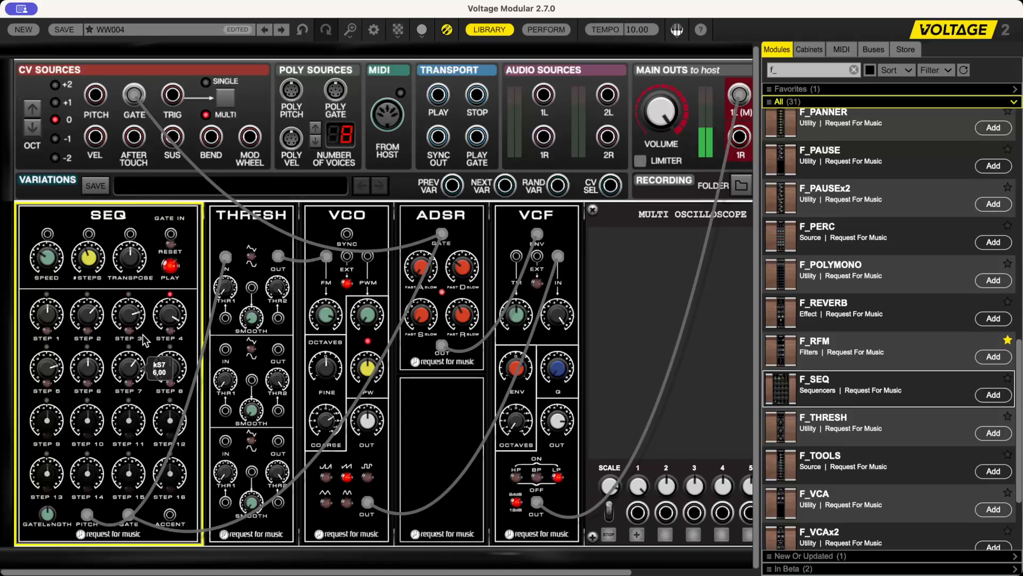
left_click_drag(171, 367, 181, 312)
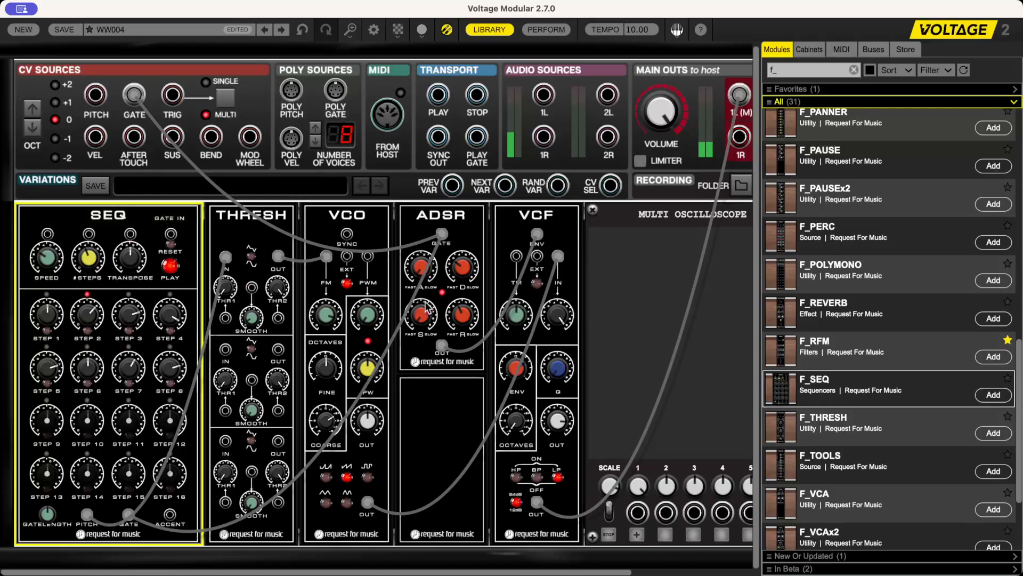
Step: Fine-tune the ADSR's decay and the VCF's envelope amount while the sequence plays
left_click(461, 268)
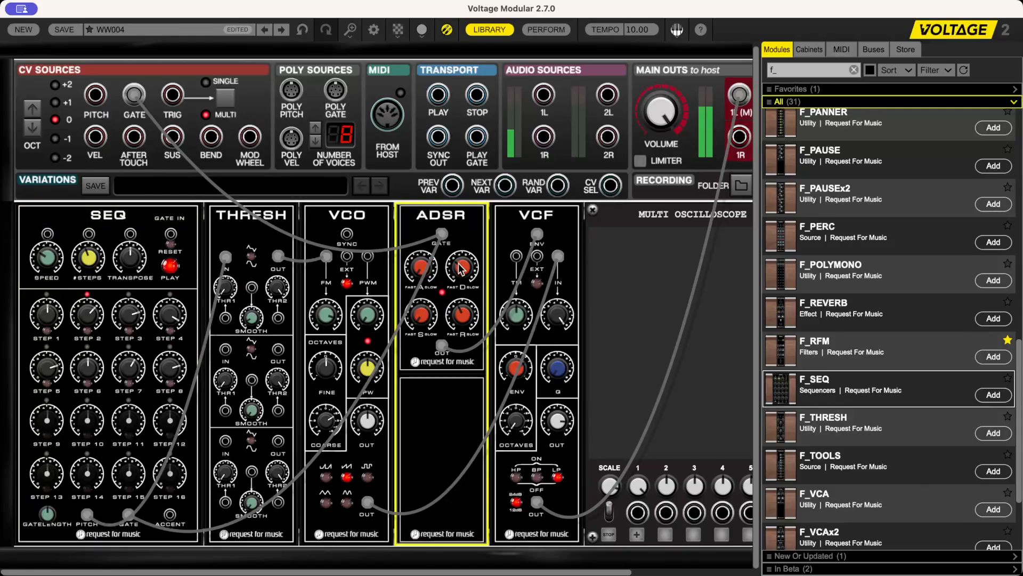
left_click(516, 364)
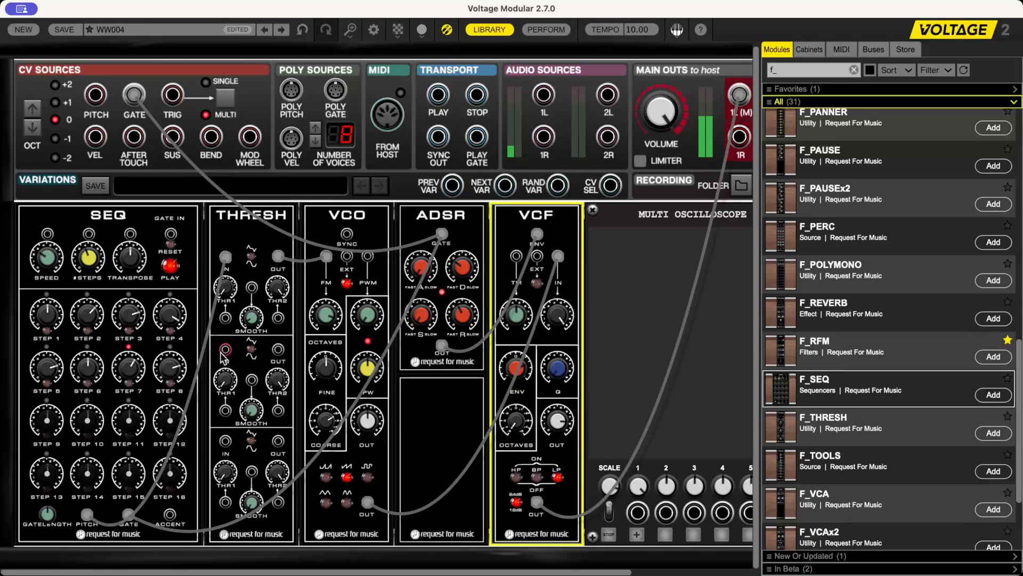
Step: Vary the first THRESH section's THR1 and THR2 and try its waveform mode switch on the sequencer's pitch signal
mouse_move(232, 290)
left_mouse_down()
mouse_move(259, 169)
mouse_move(229, 286)
left_mouse_up()
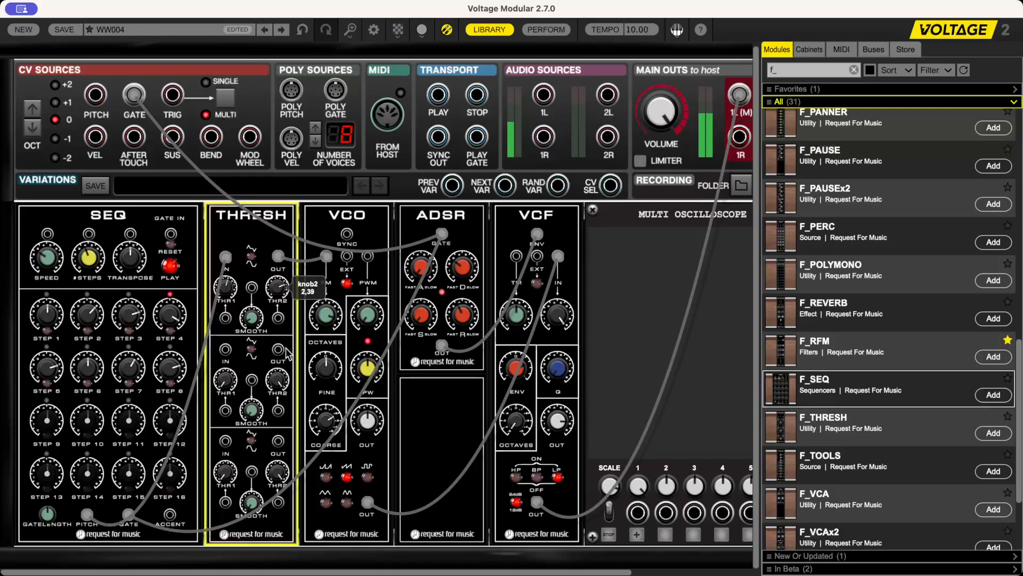
left_click_drag(287, 352, 292, 371)
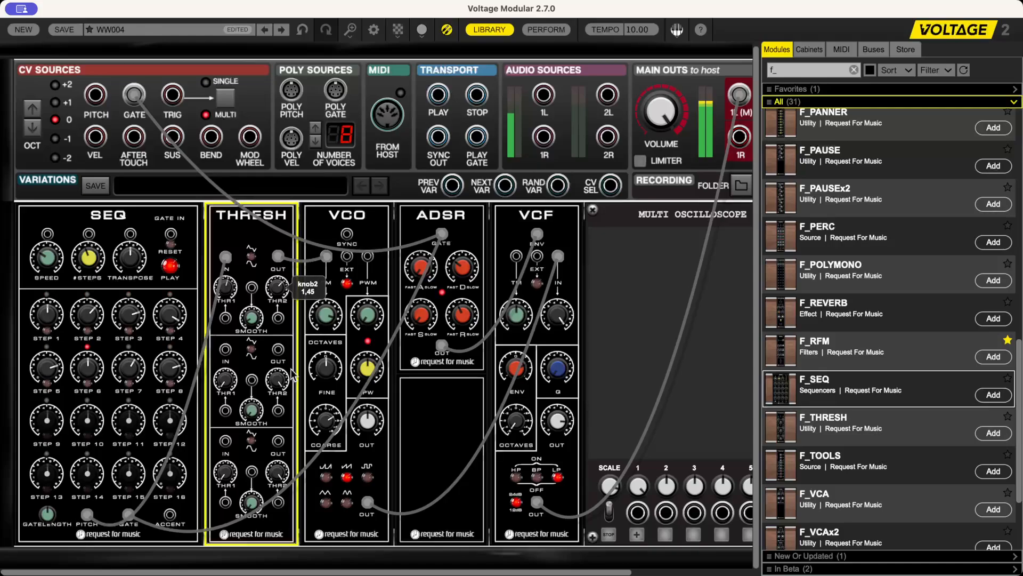
left_click_drag(227, 281, 276, 277)
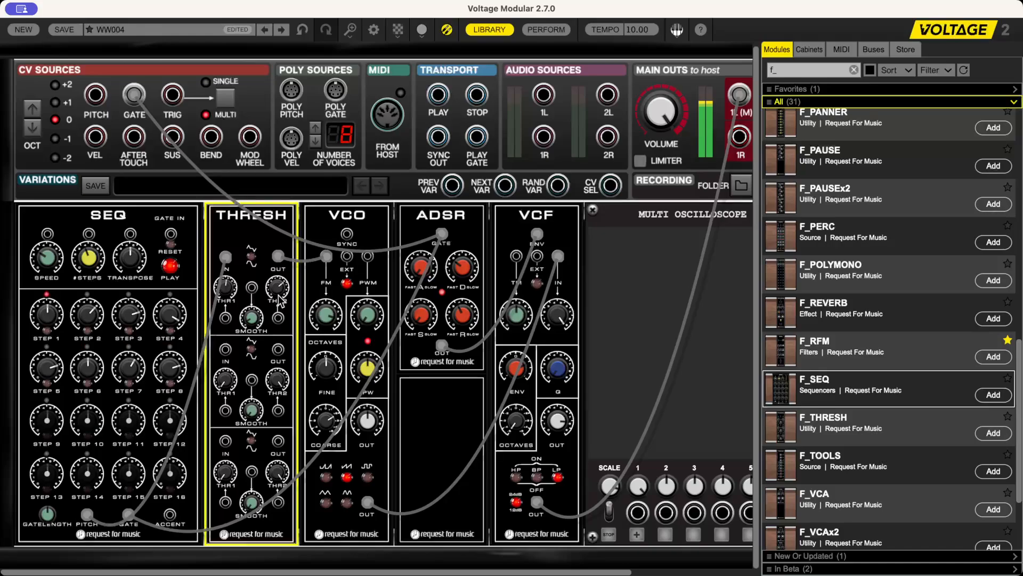
left_click(248, 256)
Step: Stop the sequencer, extend it to its maximum steps, and set pitches for steps 9, 10, 12 and 13, with step 9 at -4 and step 13 at 24
left_click(112, 250)
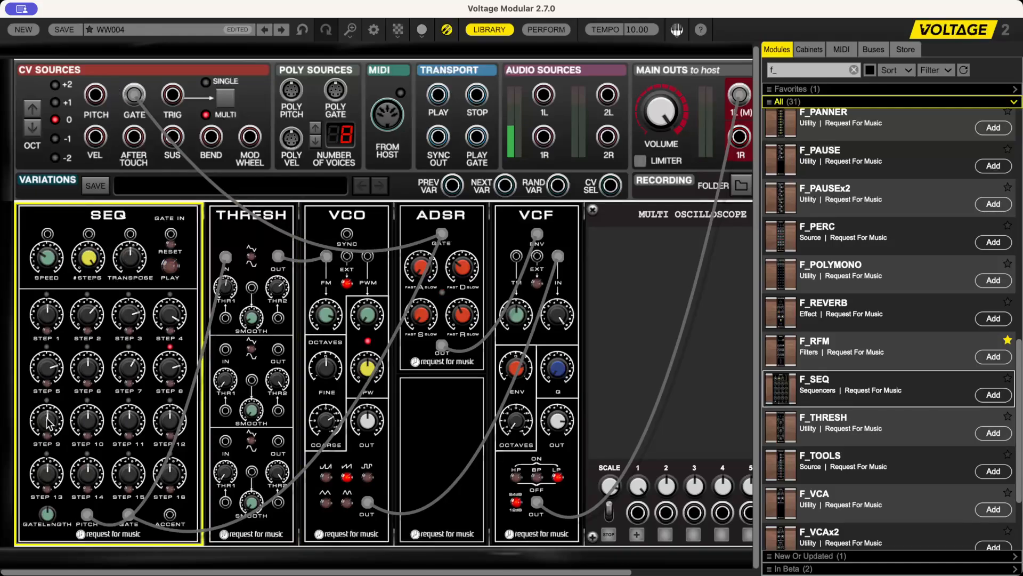
left_click_drag(47, 417, 52, 449)
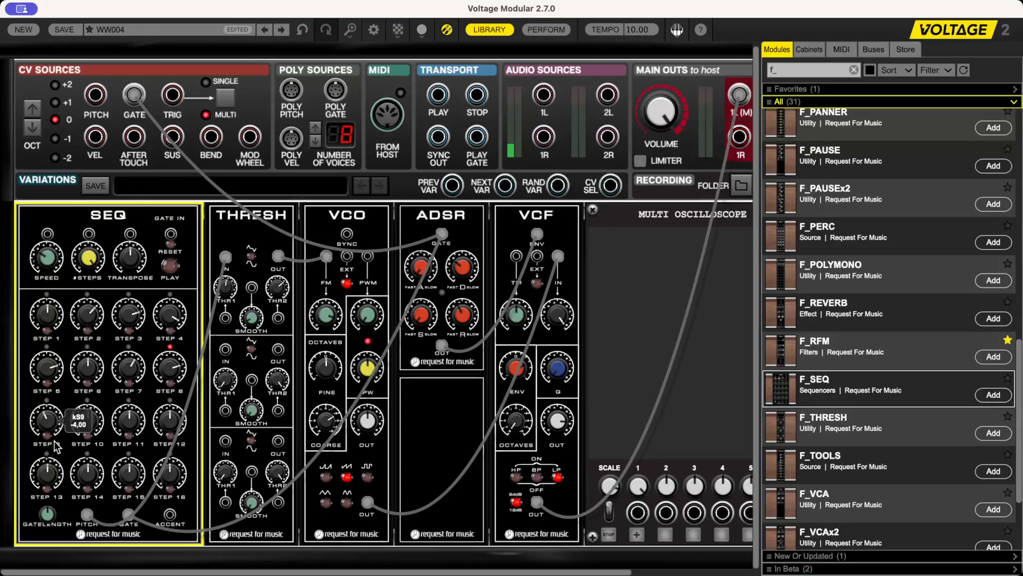
left_click_drag(87, 420, 99, 491)
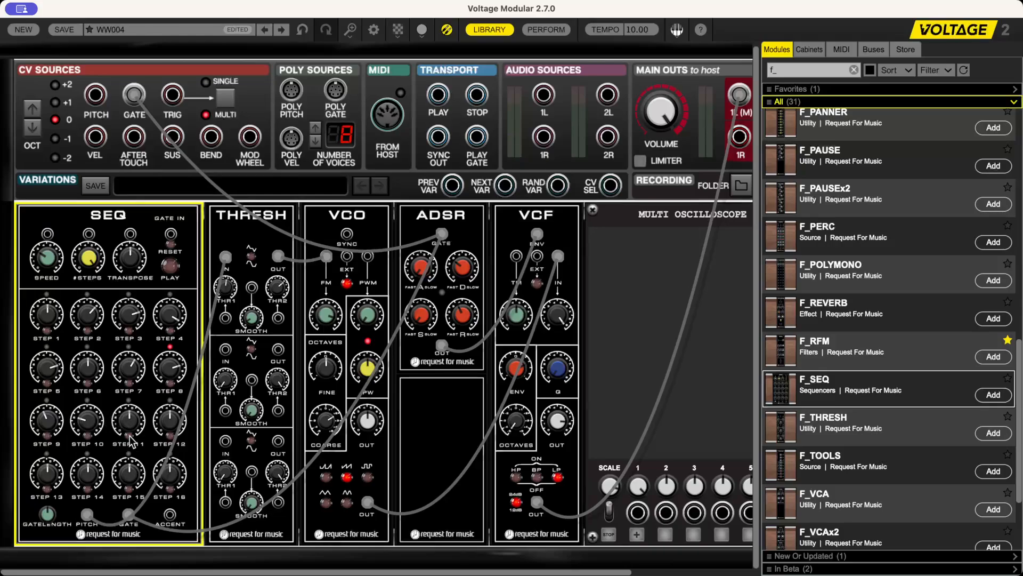
left_click_drag(189, 426, 184, 354)
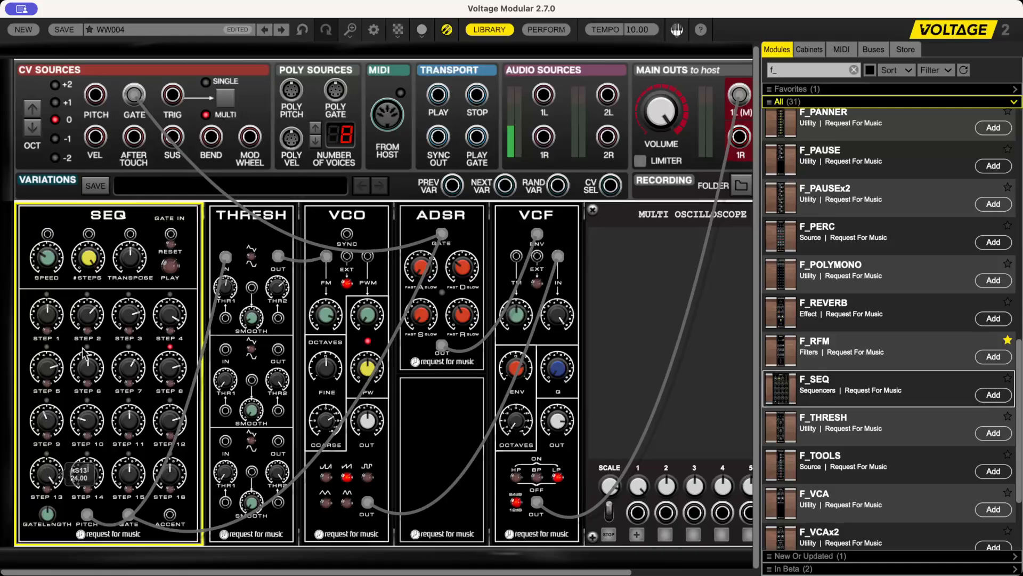
Step: Set sequencer step 14 to 9 and lower the pitches of steps 15 and 16
left_click_drag(87, 476, 101, 433)
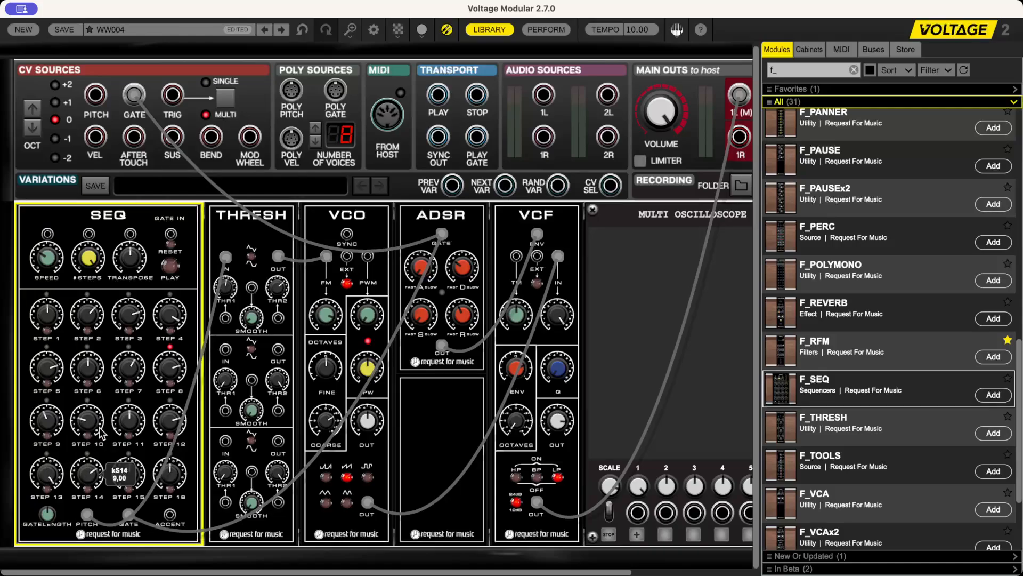
left_click(128, 474)
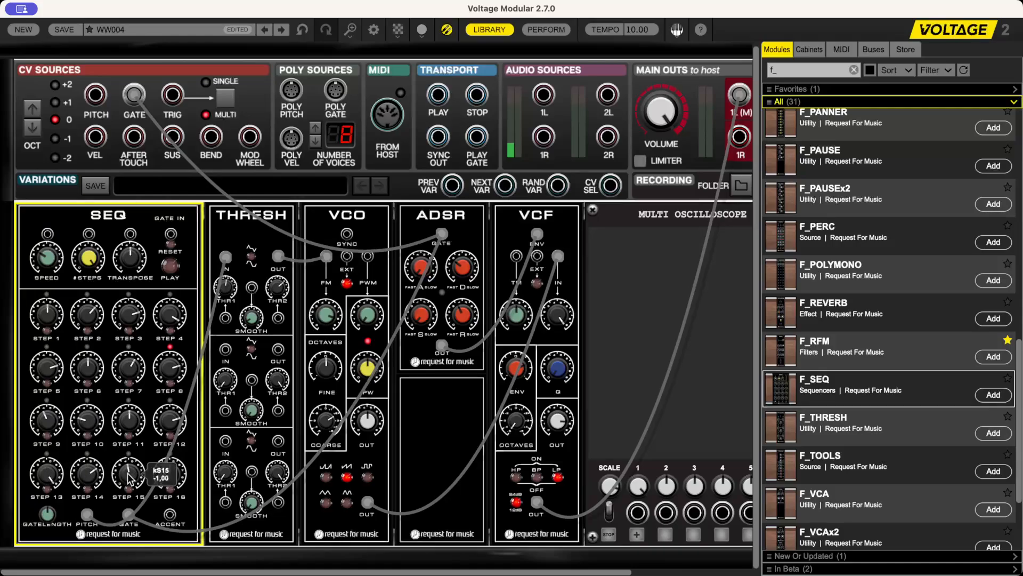
left_click_drag(127, 492, 179, 547)
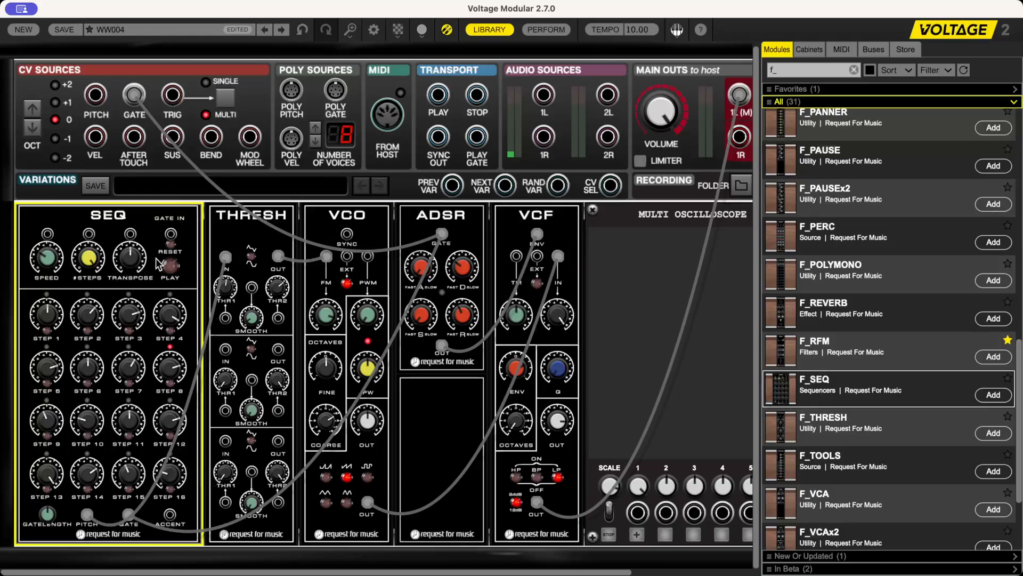
Step: Restart the sequencer and readjust the first THRESH section's THR1 and the ADSR's release
left_click(170, 266)
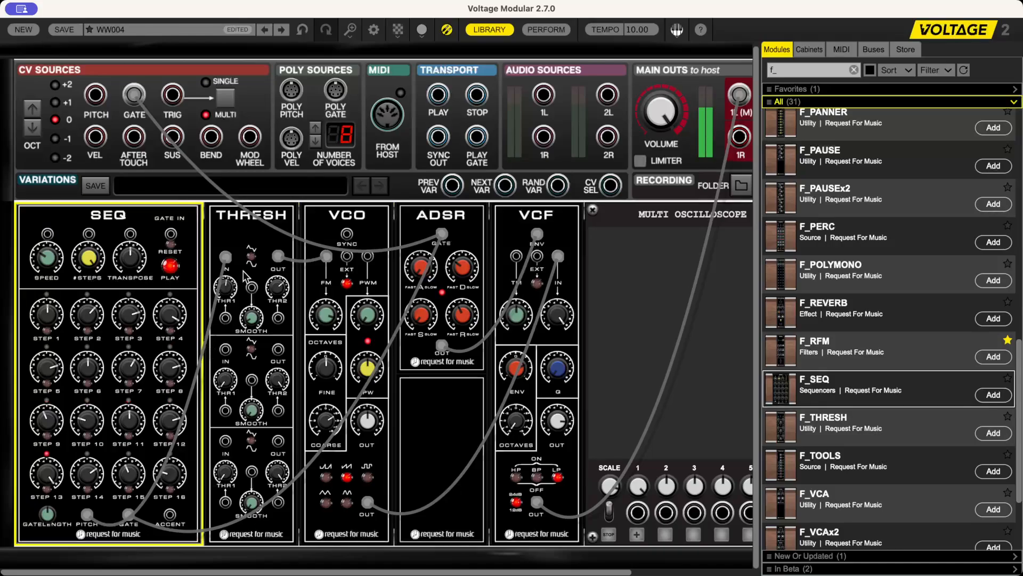
double_click(225, 282)
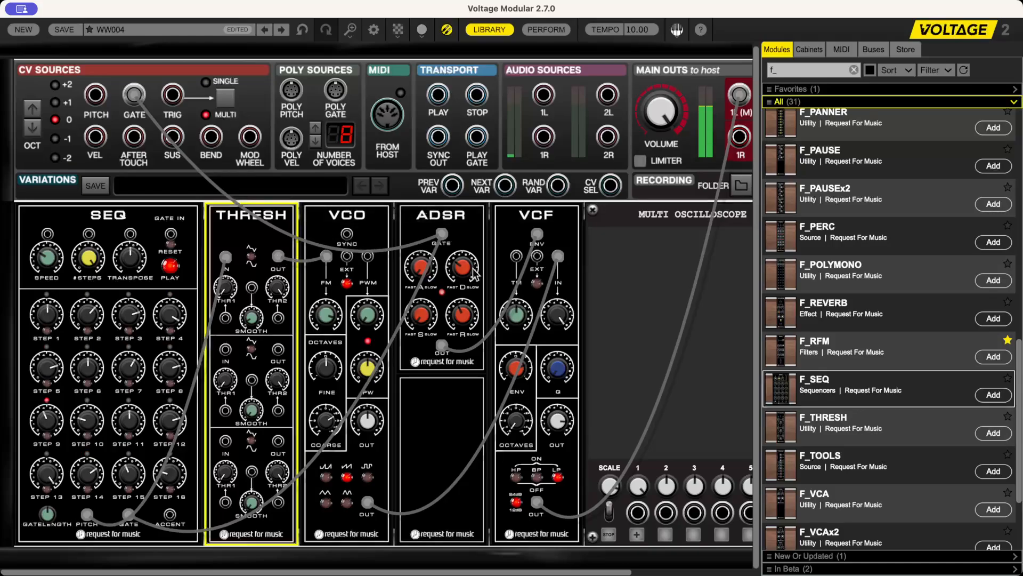
left_click(468, 287)
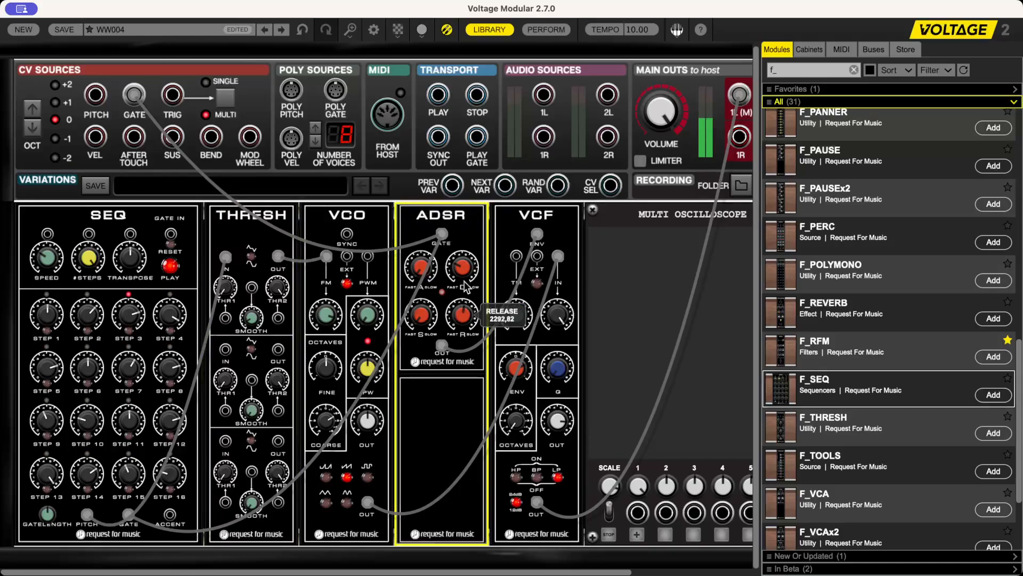
Step: Adjust the VCF's envelope amount and the first THRESH section's THR1 and THR2 during playback, and stop the sequencer
left_click(514, 371)
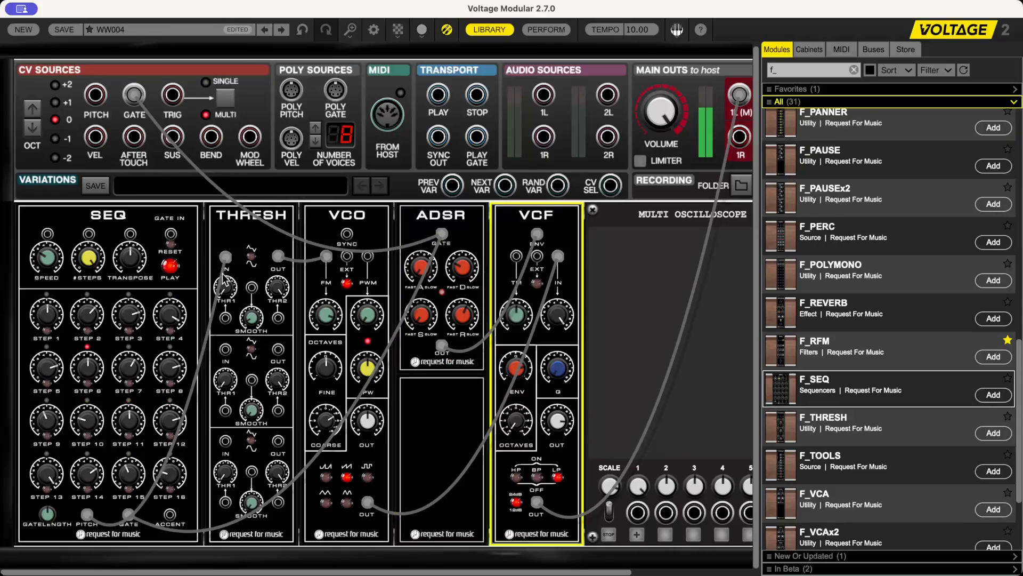
left_click(227, 291)
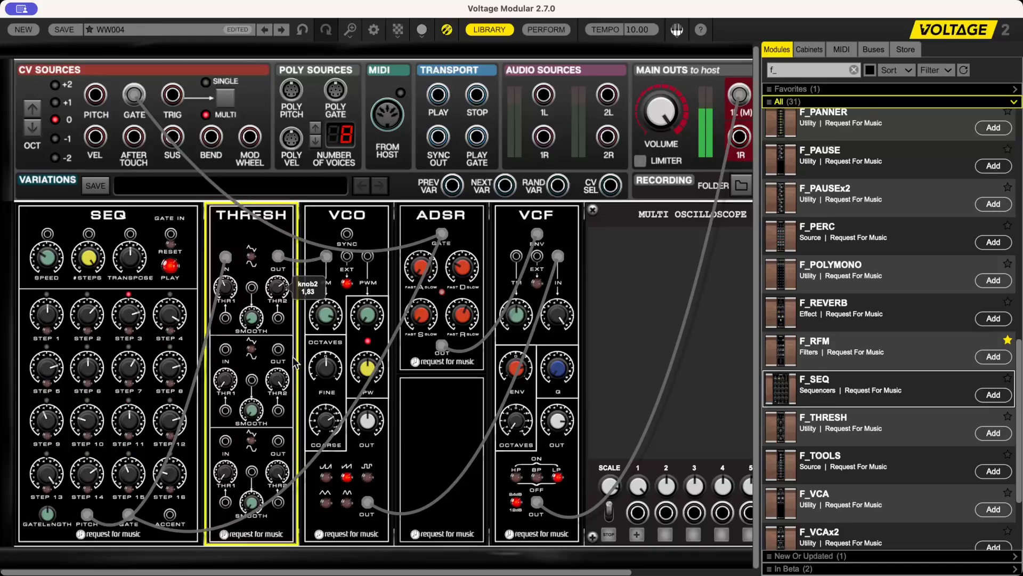
left_click_drag(293, 358, 293, 355)
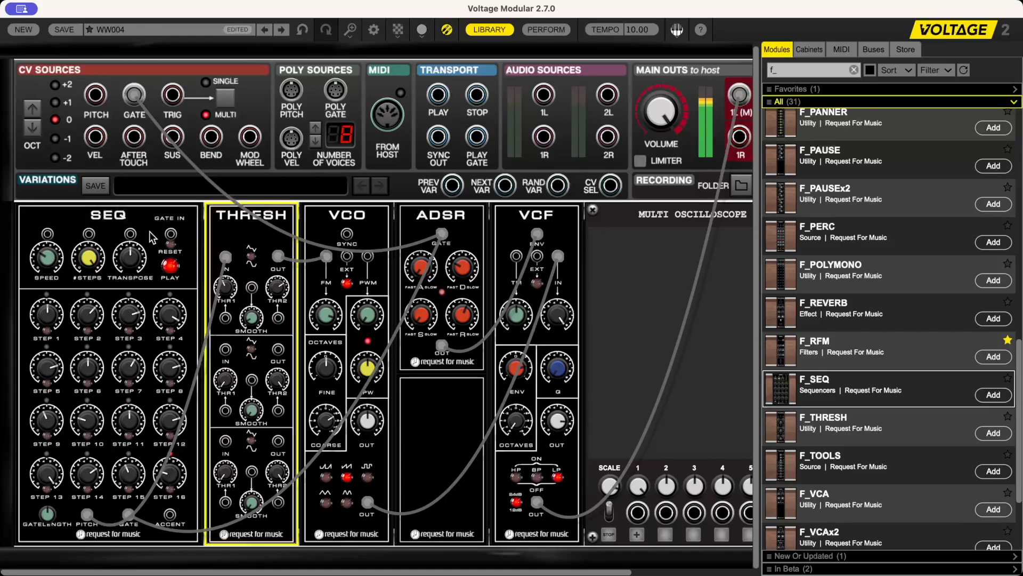
left_click(172, 268)
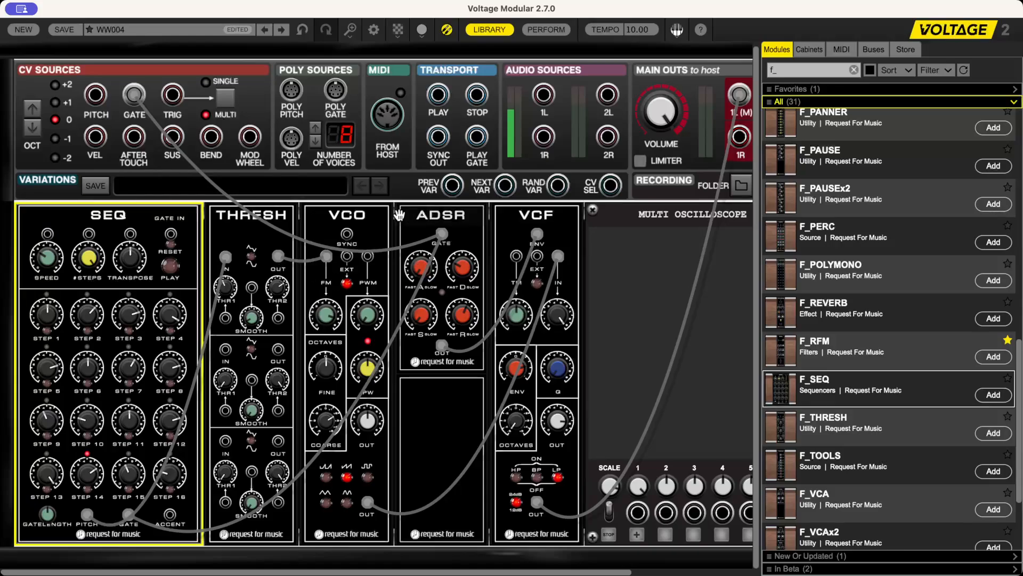
Step: Move THRESH ahead of the sequencer and add a second VCO directly before the existing one
left_click_drag(368, 218, 331, 222)
left_click(356, 218)
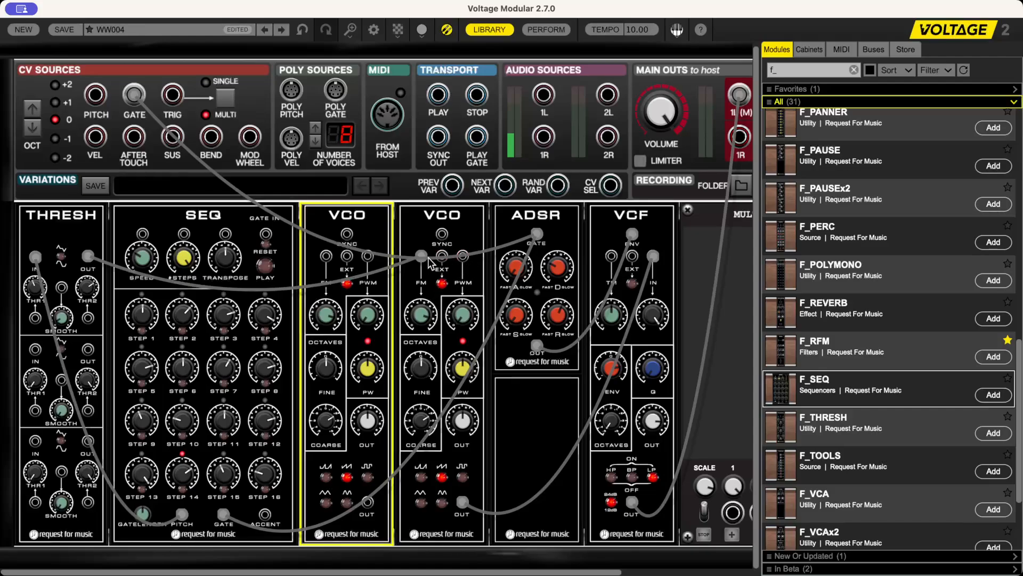
Step: Patch the sequencer's PITCH output to the original VCO's EXT input and set that VCO's coarse tune to 3
left_click_drag(443, 257, 182, 515)
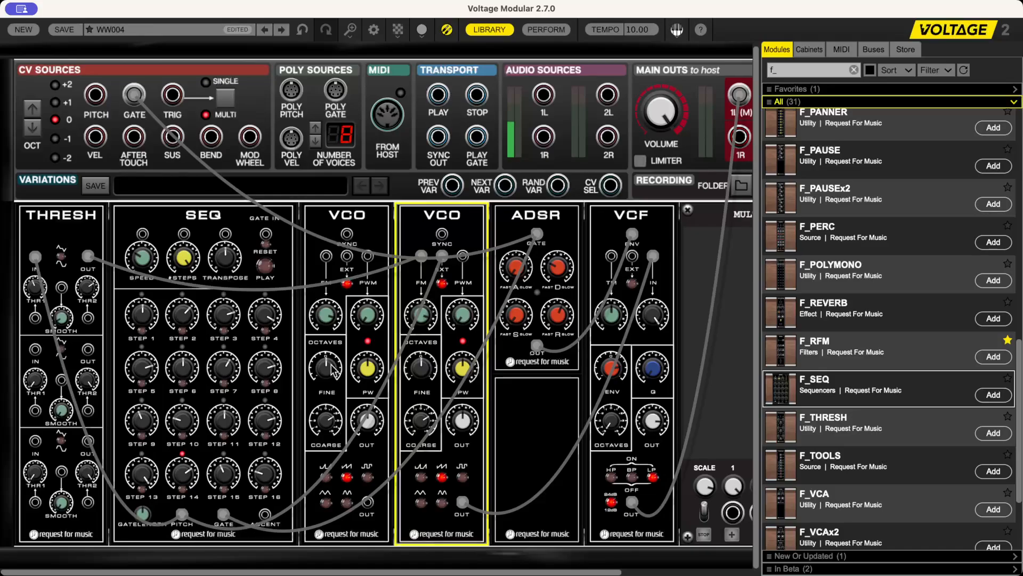
mouse_move(423, 428)
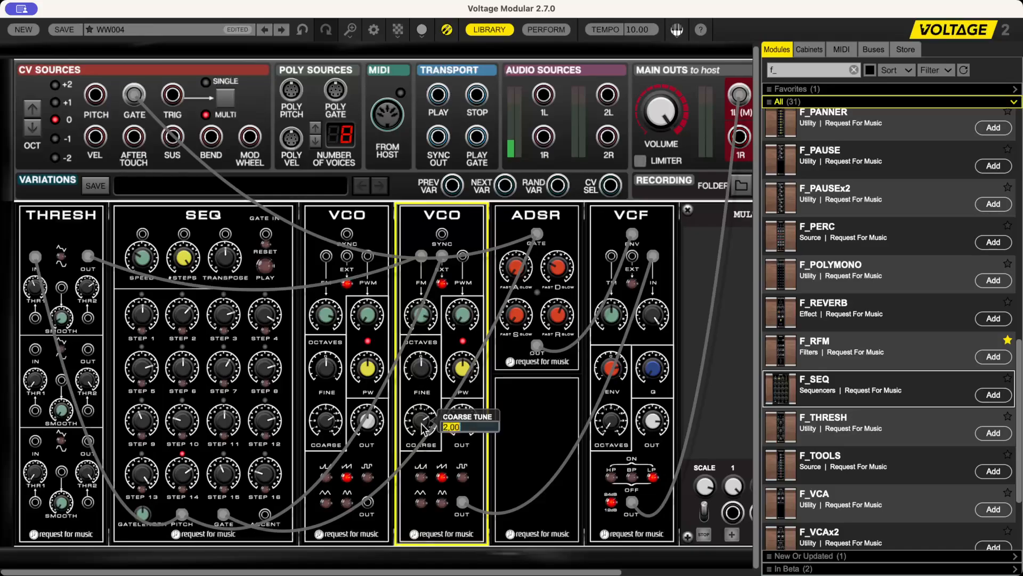
type("1")
key("Return")
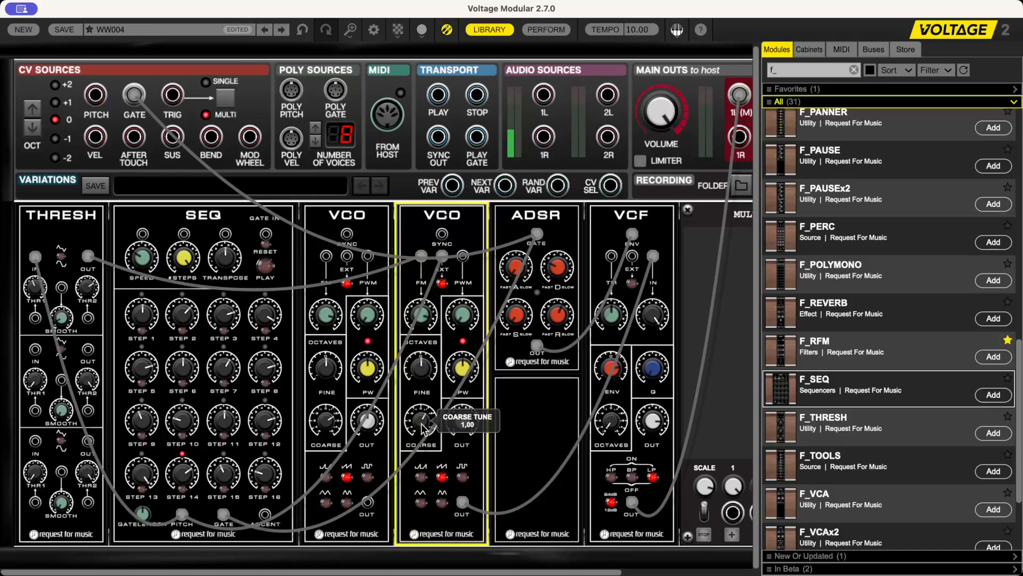
double_click(423, 428)
type("3")
key("Return")
Step: Set the added VCO's coarse tune to 1 and patch its output to the VCF's IN
double_click(323, 424)
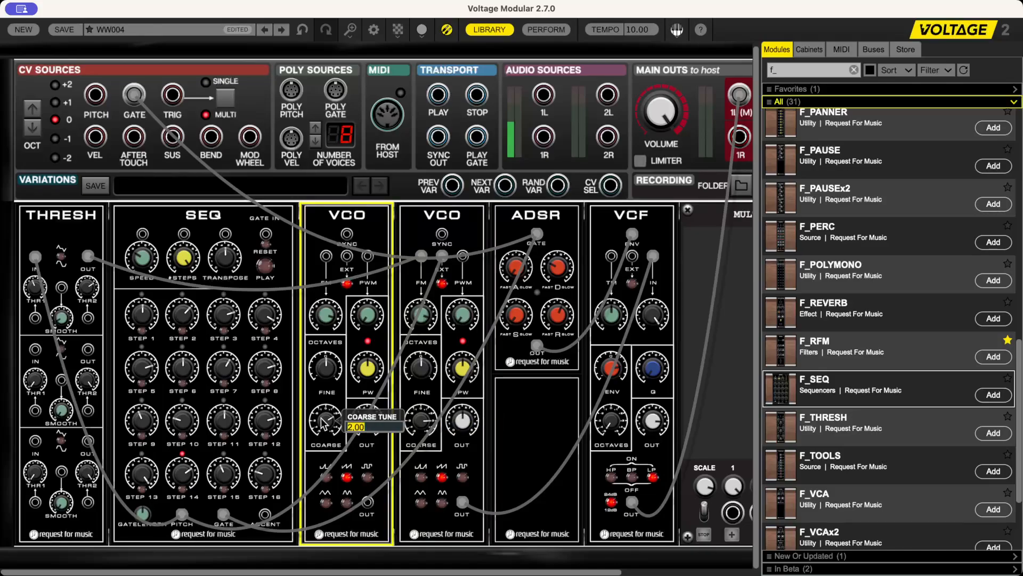
type("1")
key("Return")
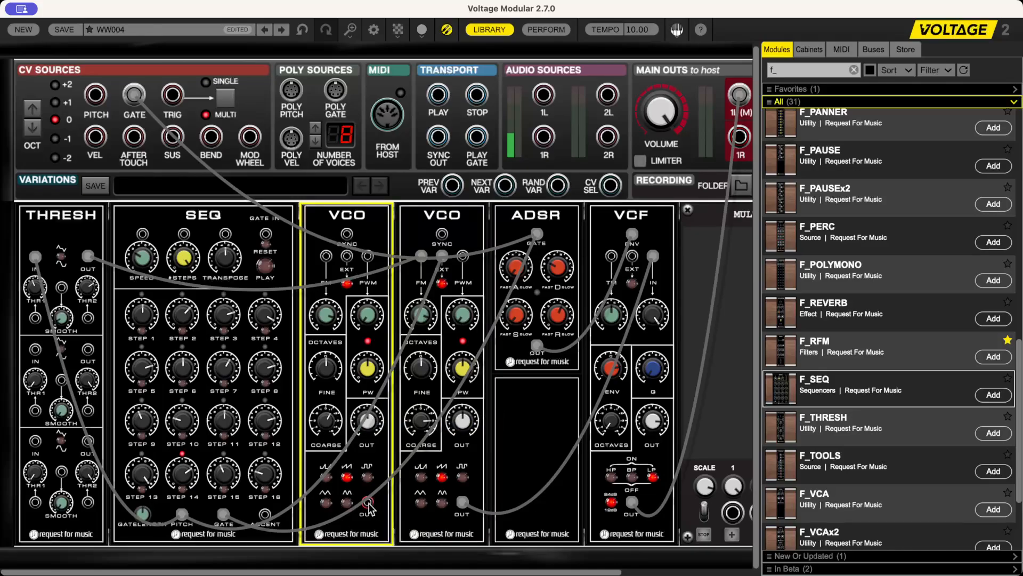
left_click_drag(368, 506, 653, 257)
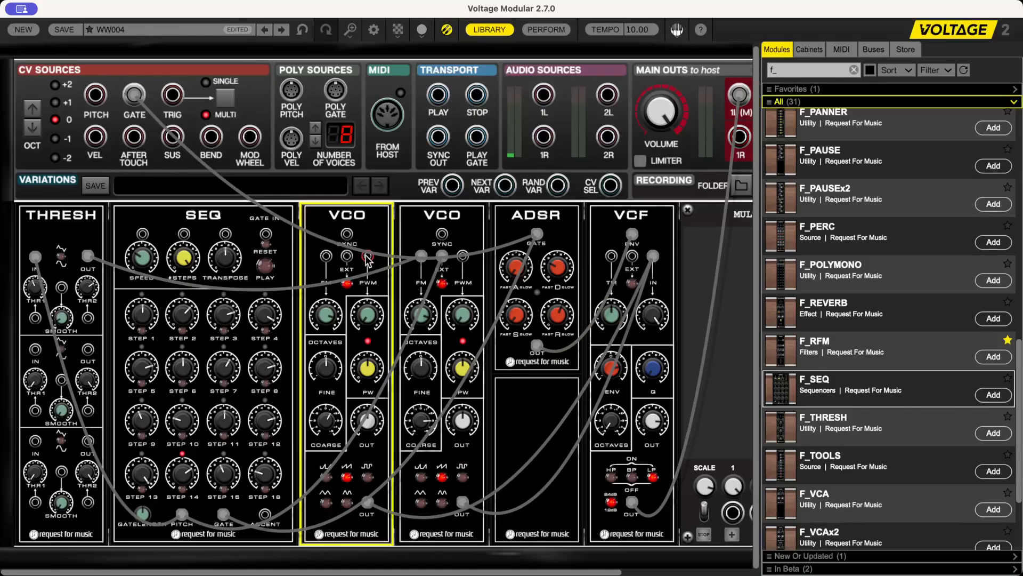
Step: Patch the first THRESH section's OUT to the added VCO's PWM input and, with the sequencer playing, adjust that VCO's output level and THR1
left_click_drag(368, 258, 88, 257)
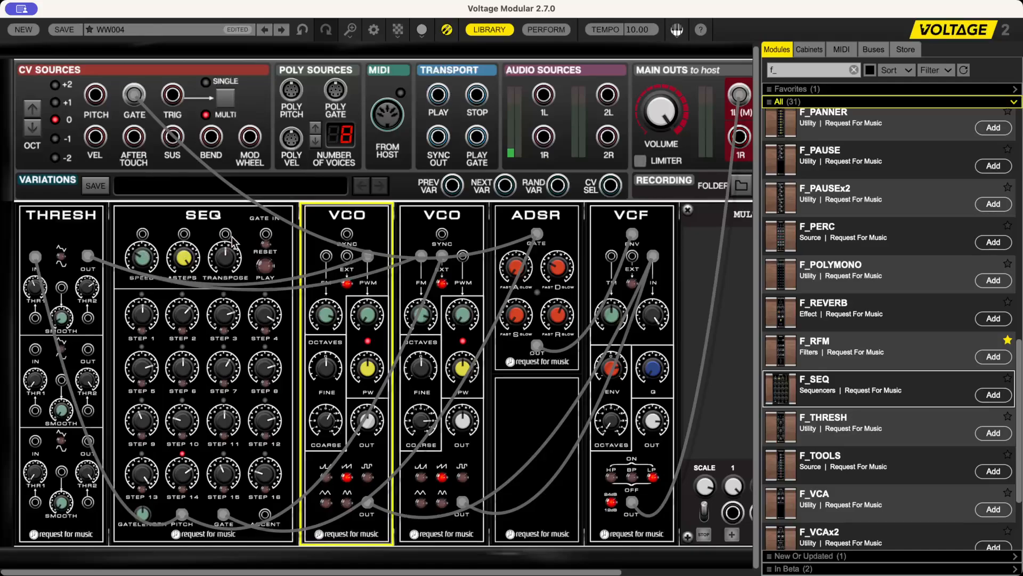
left_click(265, 265)
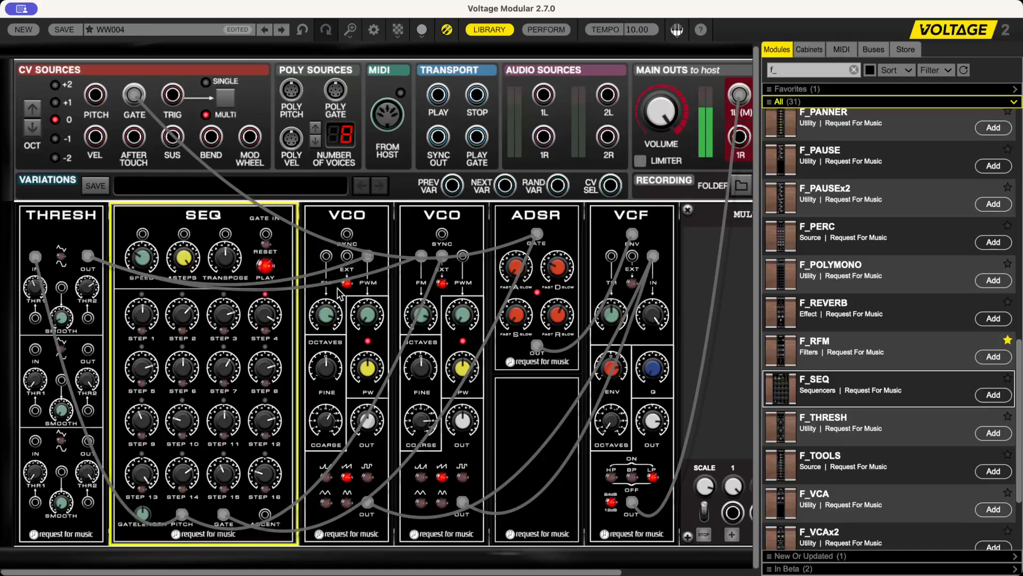
left_click(366, 421)
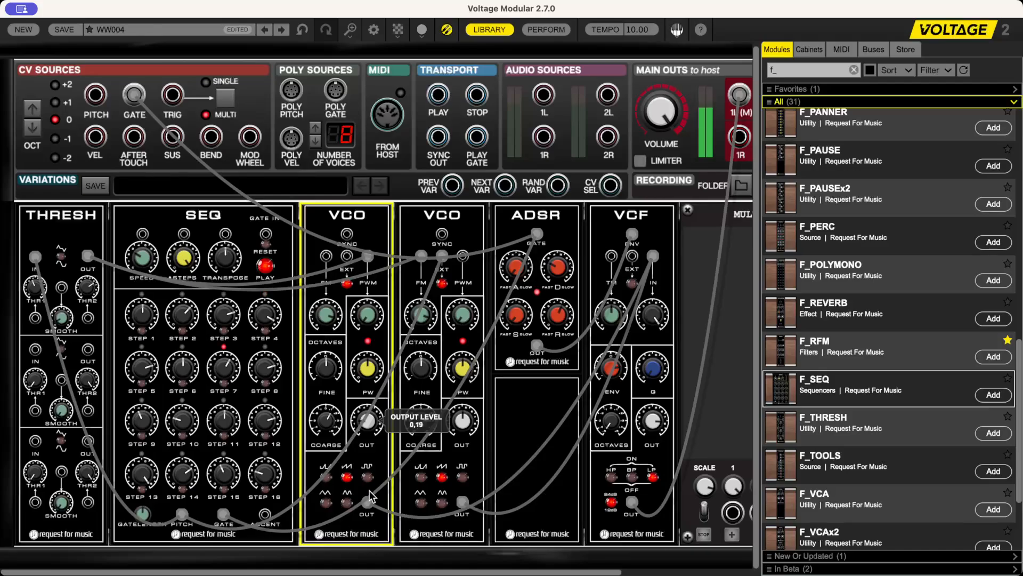
left_click(42, 289)
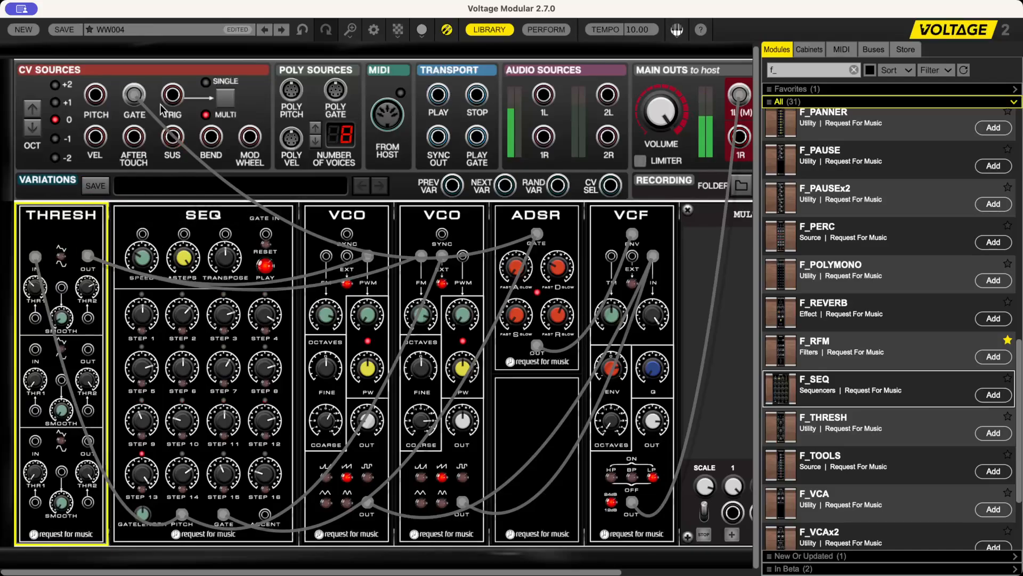
Step: Stop the sequencer, reroute the first THRESH section's OUT solely to the added VCO's EXT input, and restart playback
left_click(266, 264)
left_click_drag(367, 256, 88, 256)
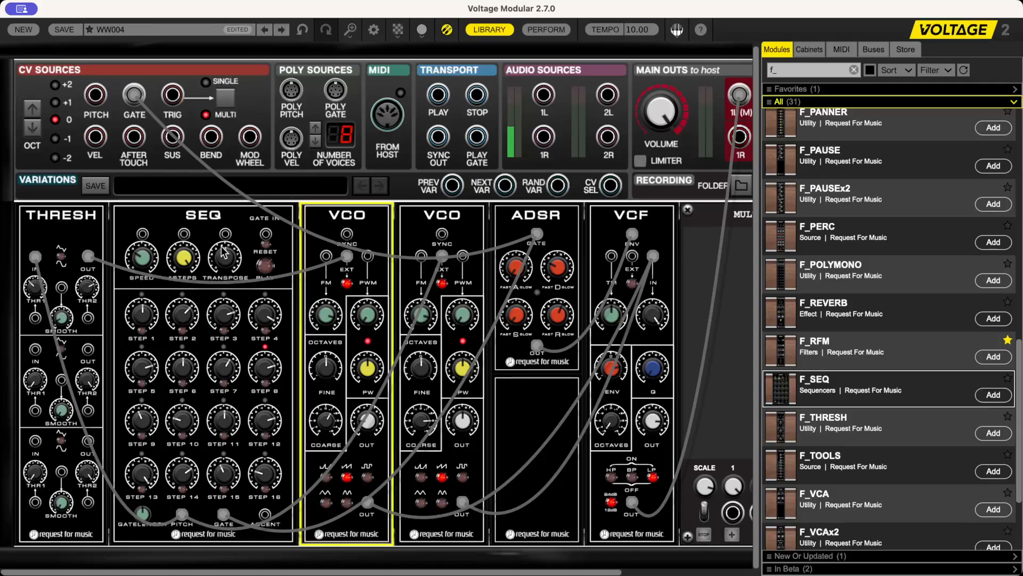
left_click(265, 266)
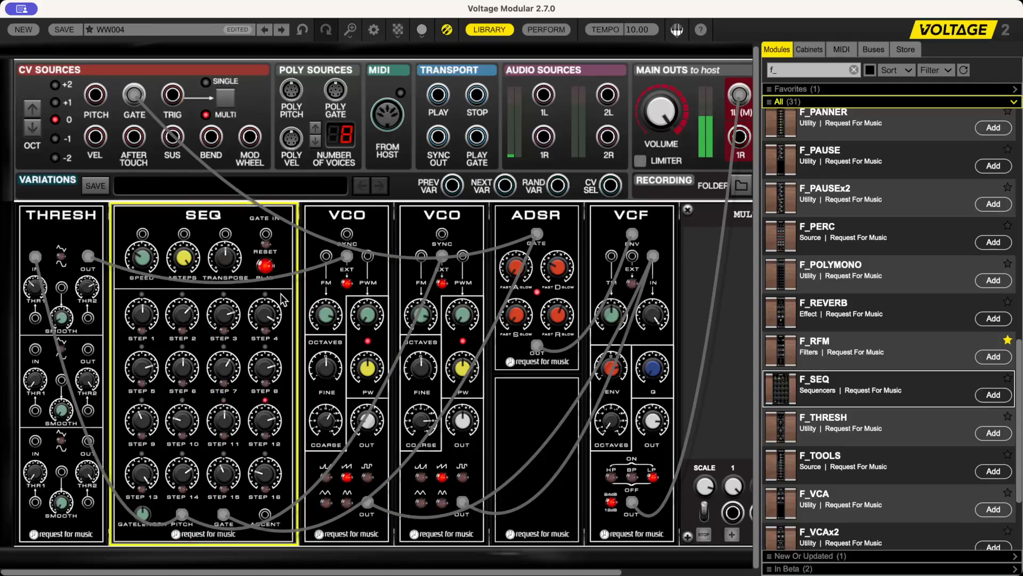
Step: Vary the first THRESH section's THR1 and THR2 and turn on its waveform mode switch while the two-VCO sequence plays
left_click(45, 286)
left_click_drag(44, 281, 87, 305)
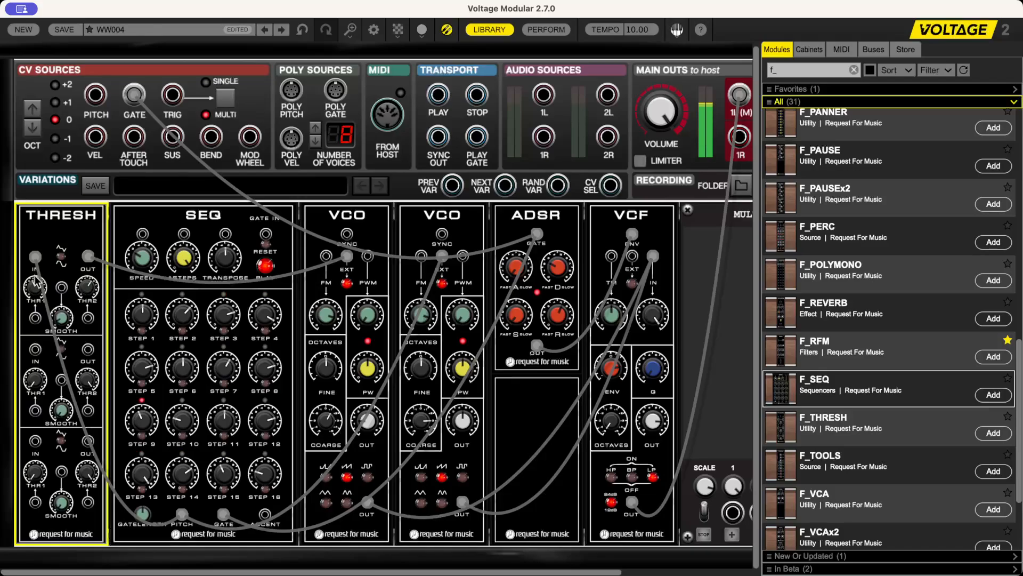
mouse_move(85, 284)
left_mouse_down()
mouse_move(33, 289)
mouse_move(89, 277)
left_mouse_up()
left_click_drag(90, 292, 76, 274)
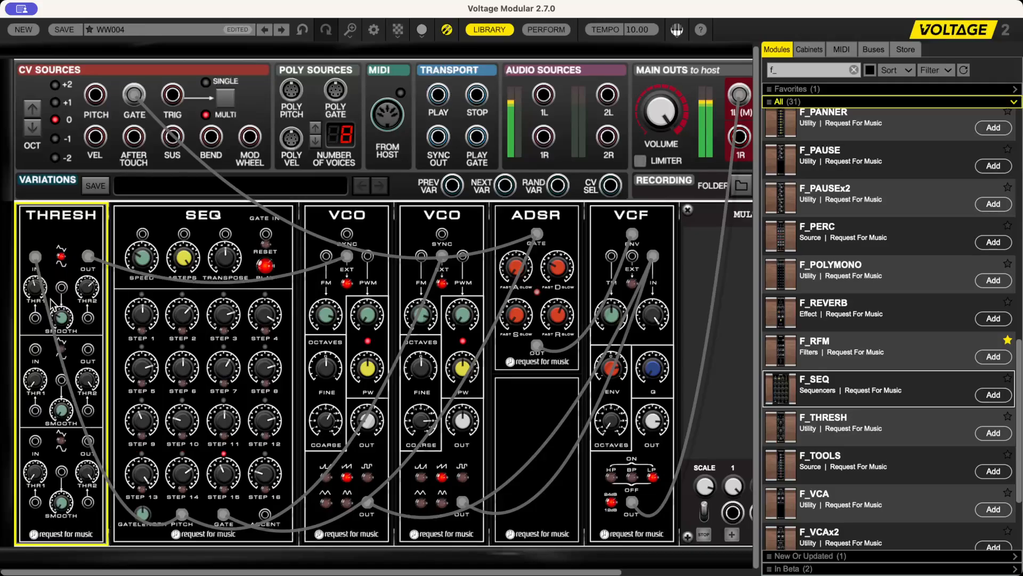
right_click(176, 344)
left_click(248, 557)
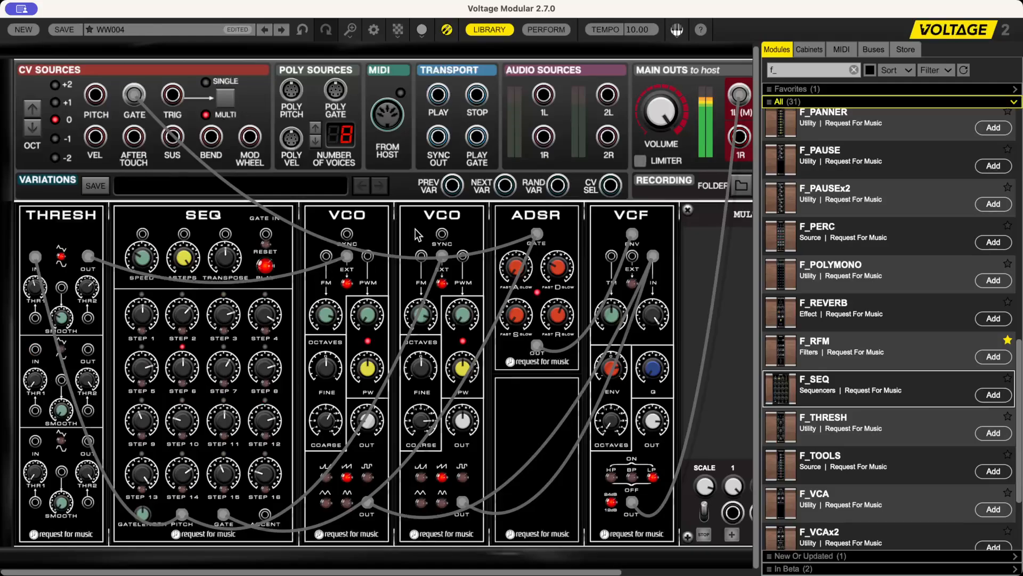
mouse_move(456, 311)
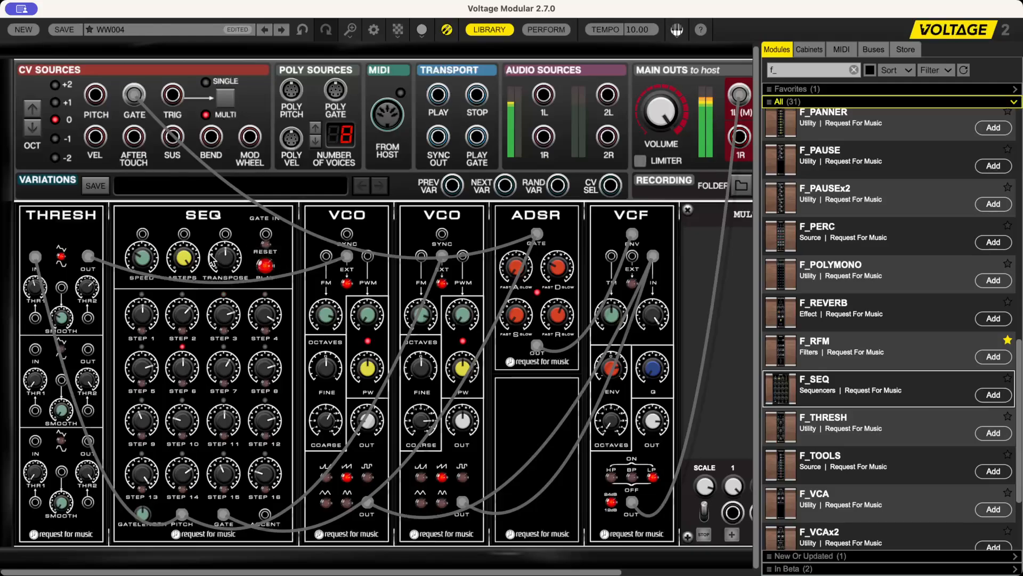
Step: Delete the sequencer module and the VCO next to THRESH, keeping the VCO beside the ADSR
left_click(192, 216)
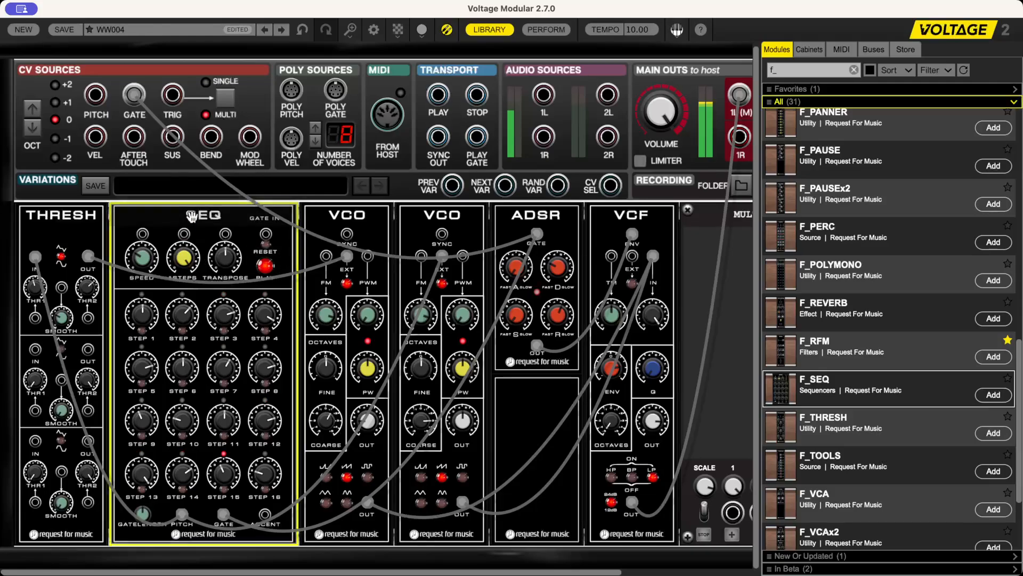
key("Delete")
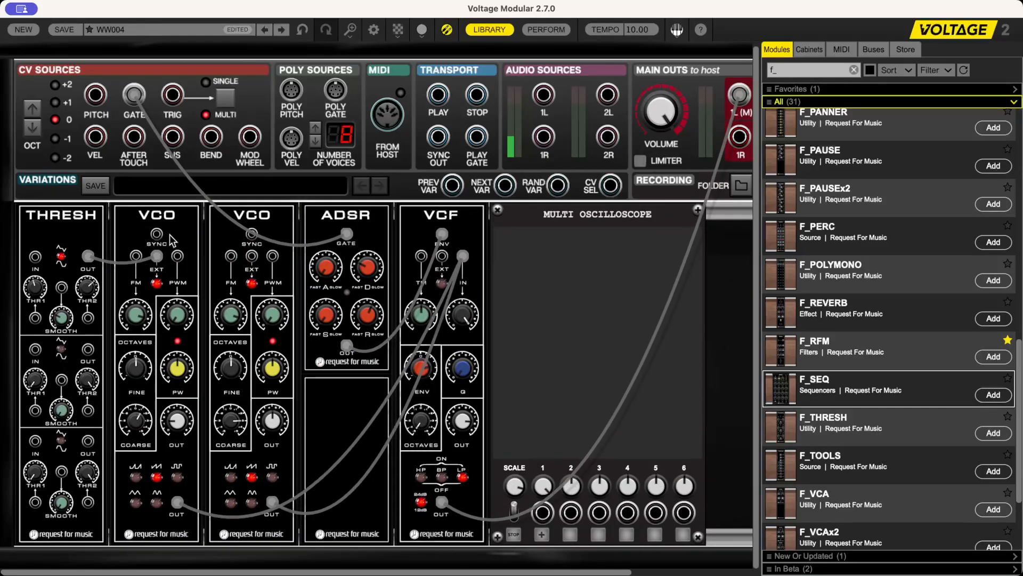
left_click(169, 219)
key("Delete")
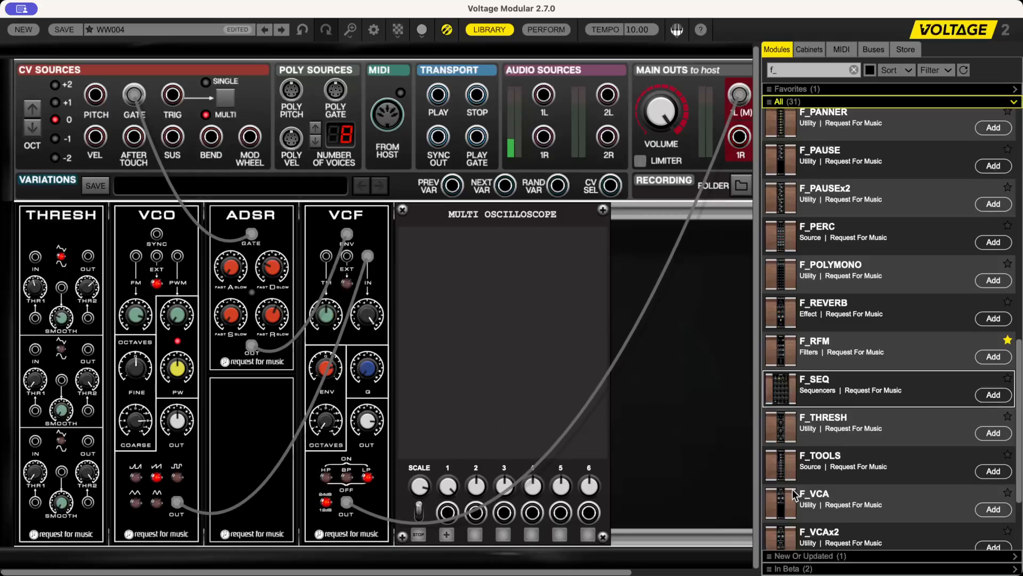
Step: Move the remaining VCO ahead of THRESH with its output unpatched, and add an F_LFO module before it
left_click_drag(152, 221, 57, 221)
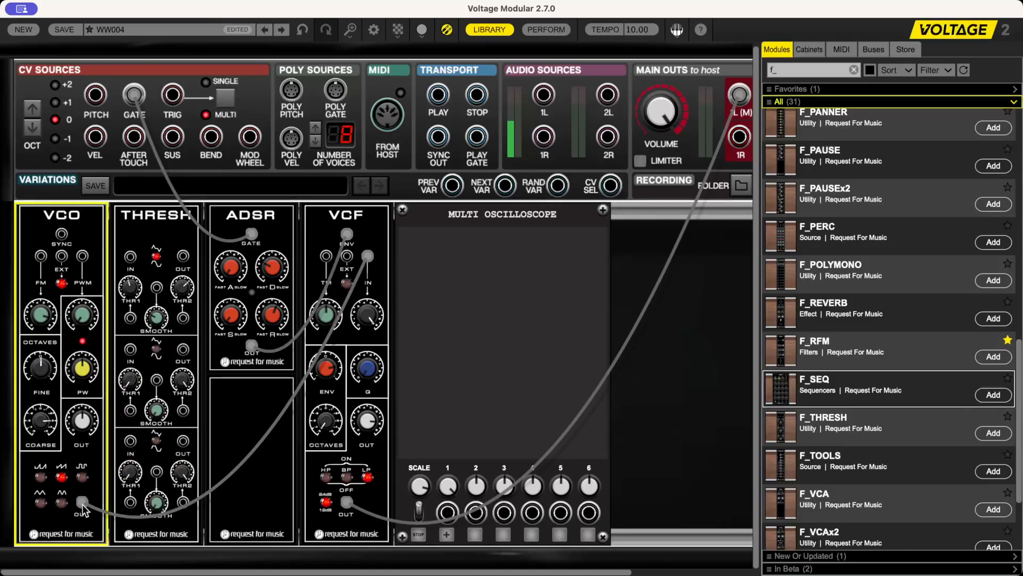
left_click_drag(82, 502, 205, 561)
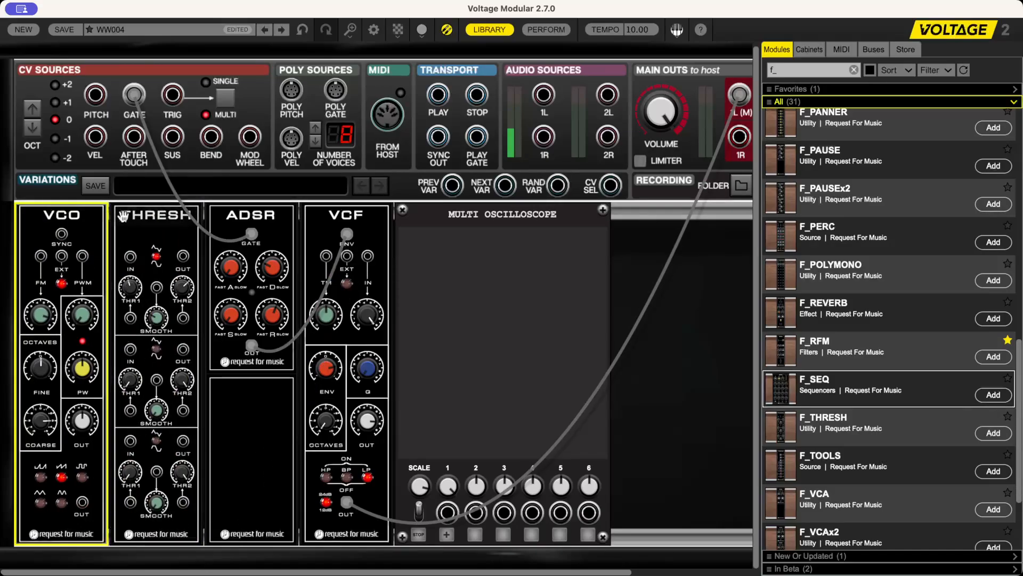
scroll(810, 220, "up", 7)
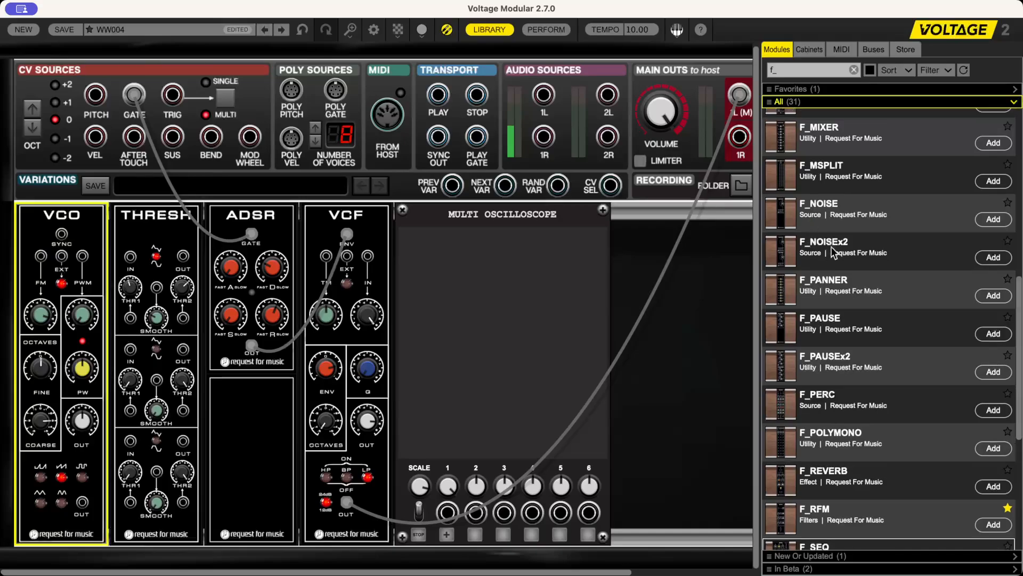
left_click_drag(823, 239, 60, 209)
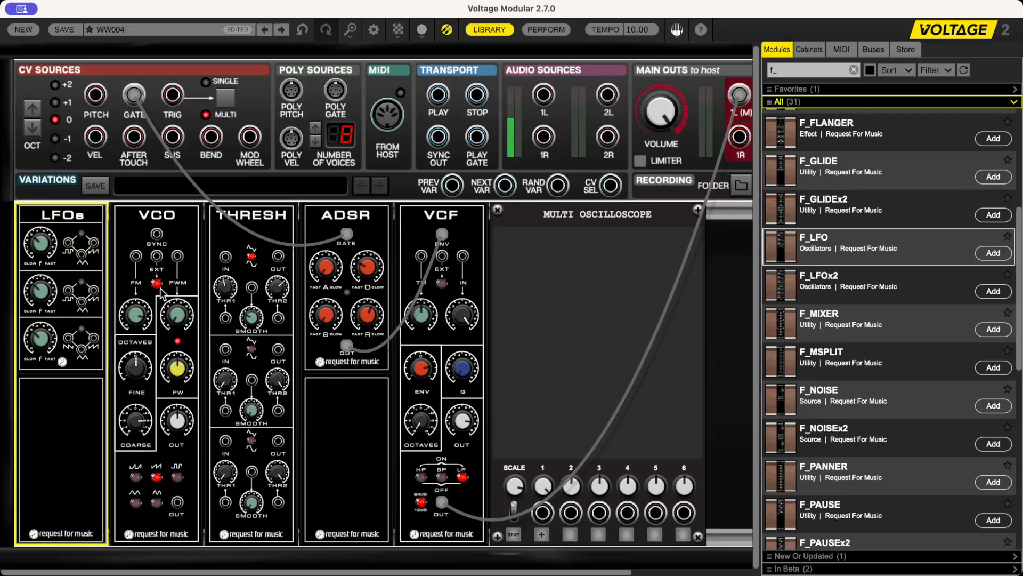
Step: Patch the VCO's output through the first THRESH section into the VCF's IN
left_click_drag(177, 504, 226, 256)
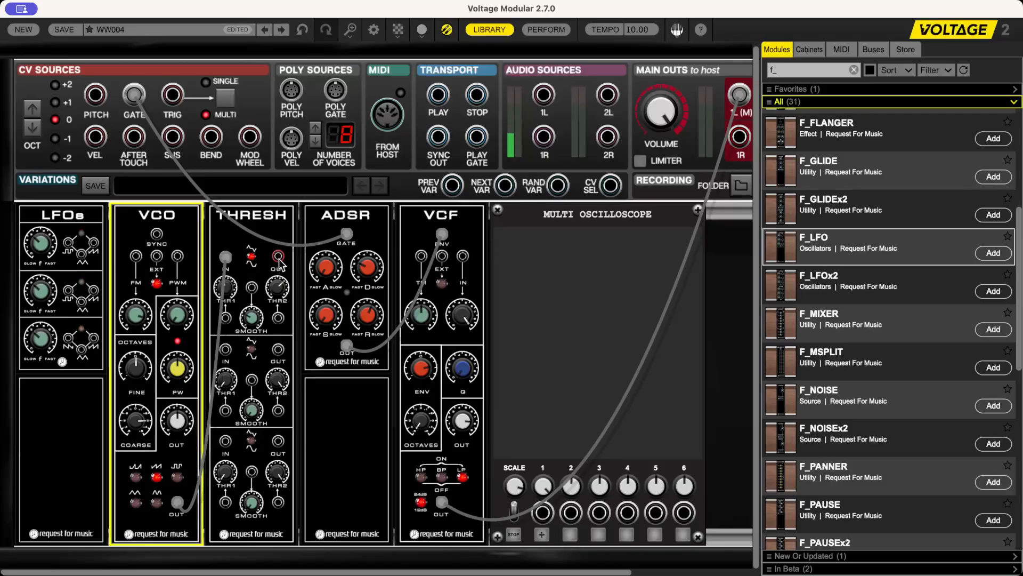
left_click_drag(278, 257, 462, 257)
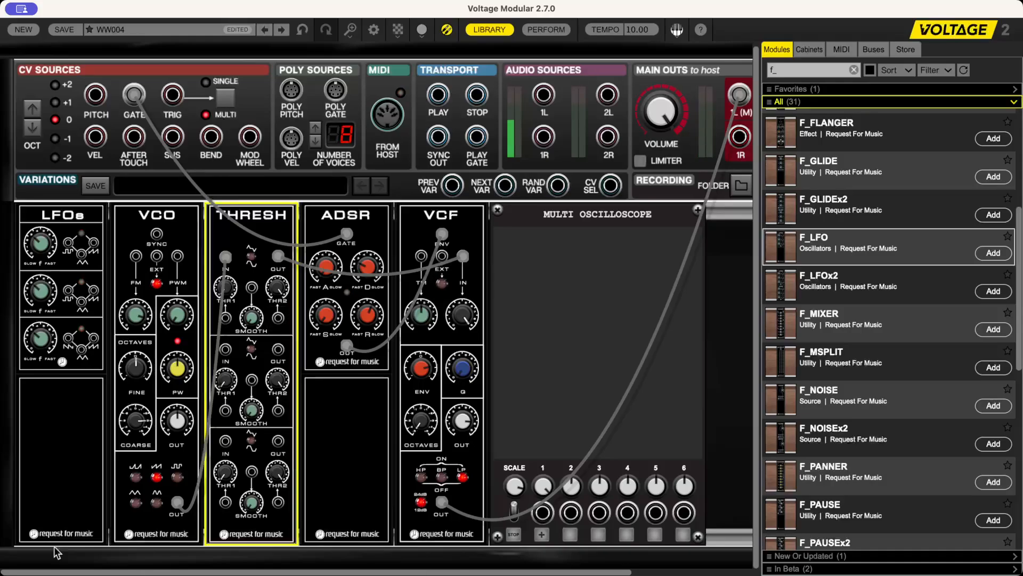
Step: Patch the CV Sources PITCH output to the VCO's EXT input and set the VCO's coarse tune to 0
left_click_drag(157, 250, 96, 95)
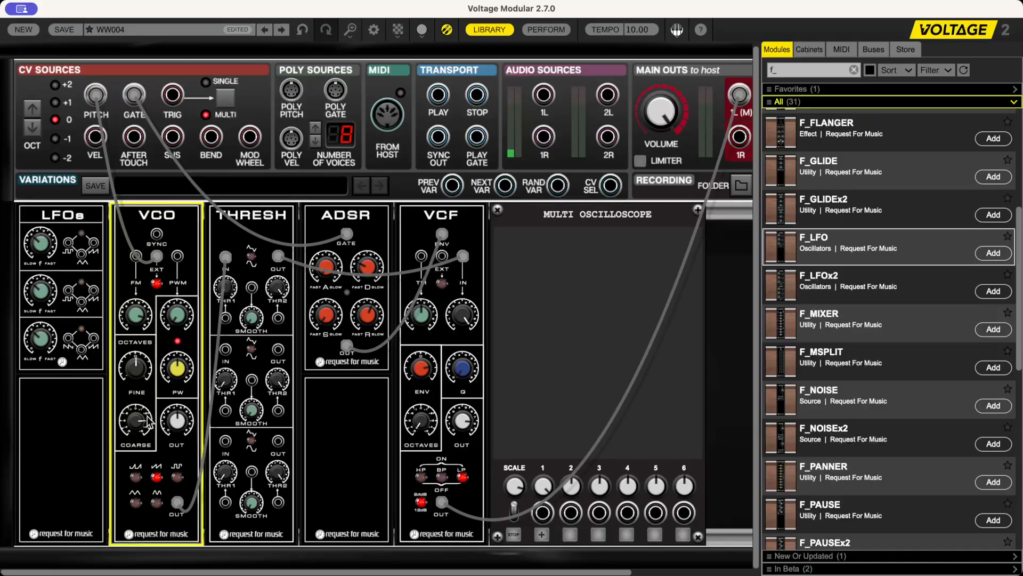
mouse_move(140, 429)
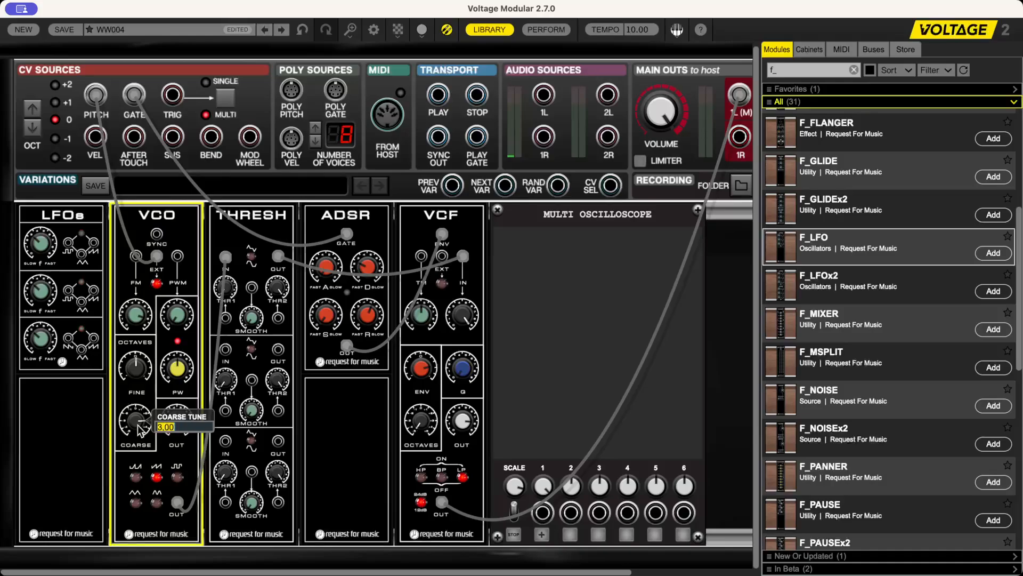
type("0")
key("Return")
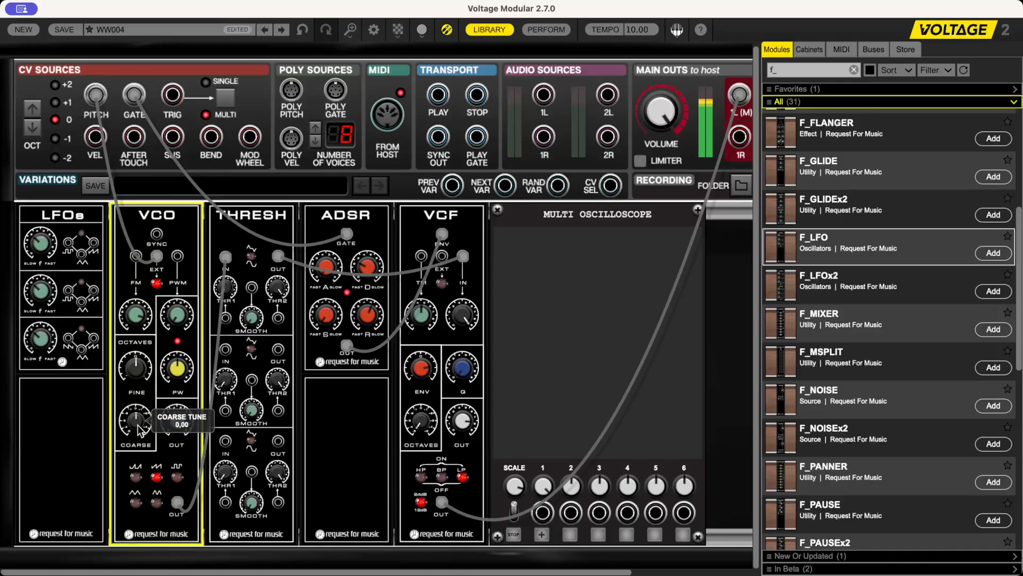
Step: Adjust the ADSR's decay, switch off the first THRESH section's waveform mode, and change its THR2
left_click(369, 274)
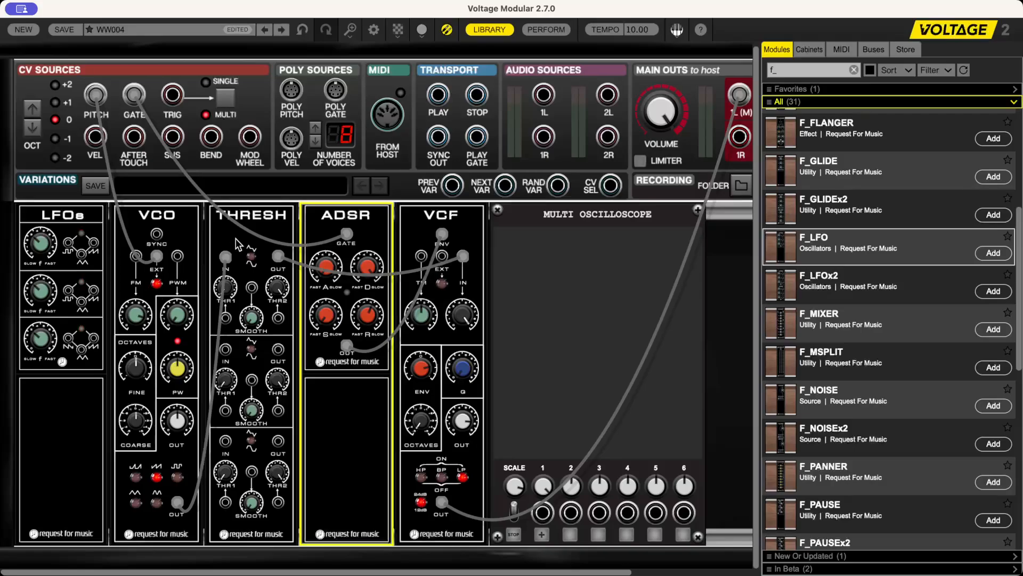
left_click(227, 318)
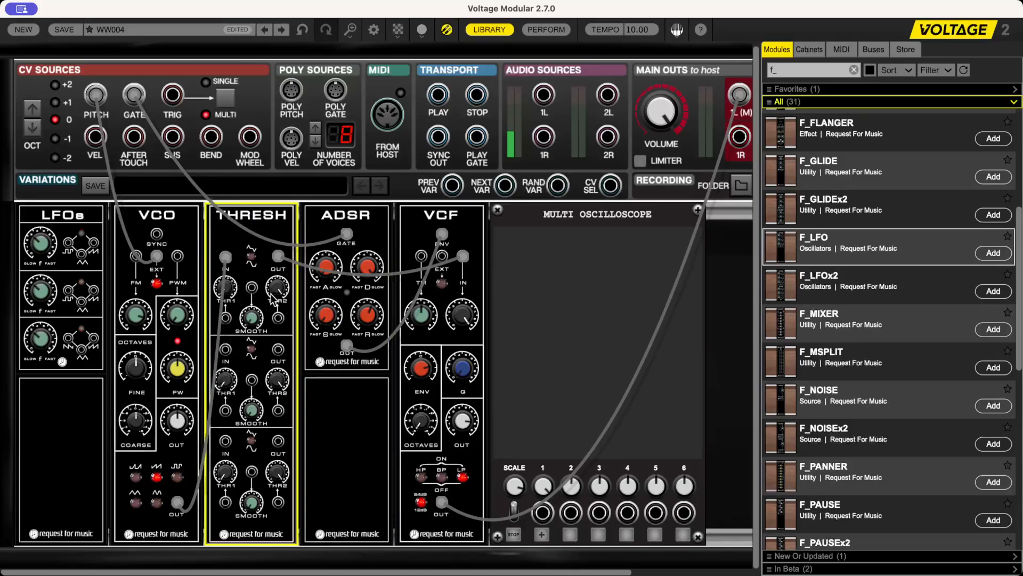
Step: Patch the first THRESH section's OUT to oscilloscope channel 1 and adjust its THR1 to clip the sawtooth from below
left_click_drag(542, 512, 278, 258)
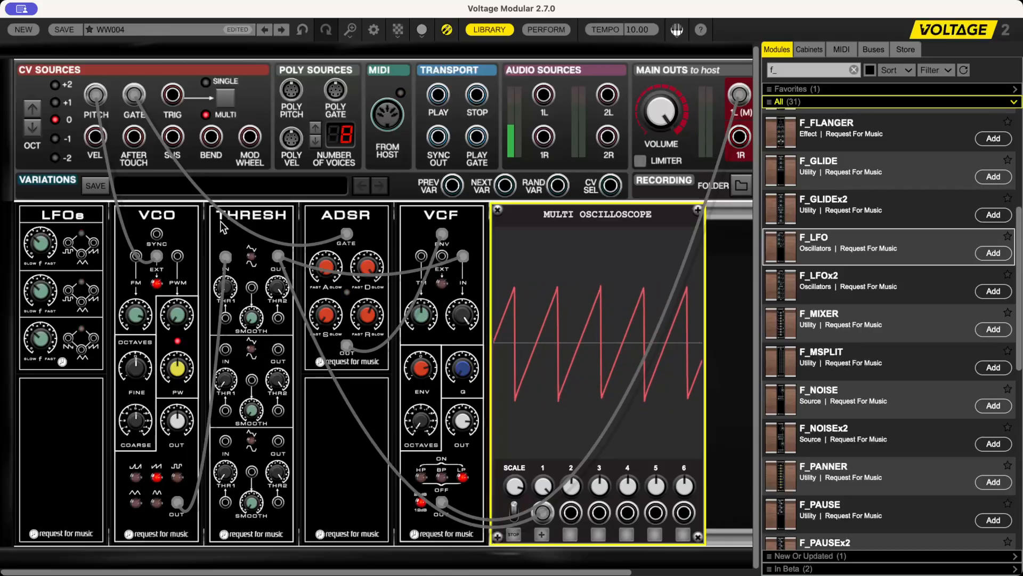
left_click(228, 288)
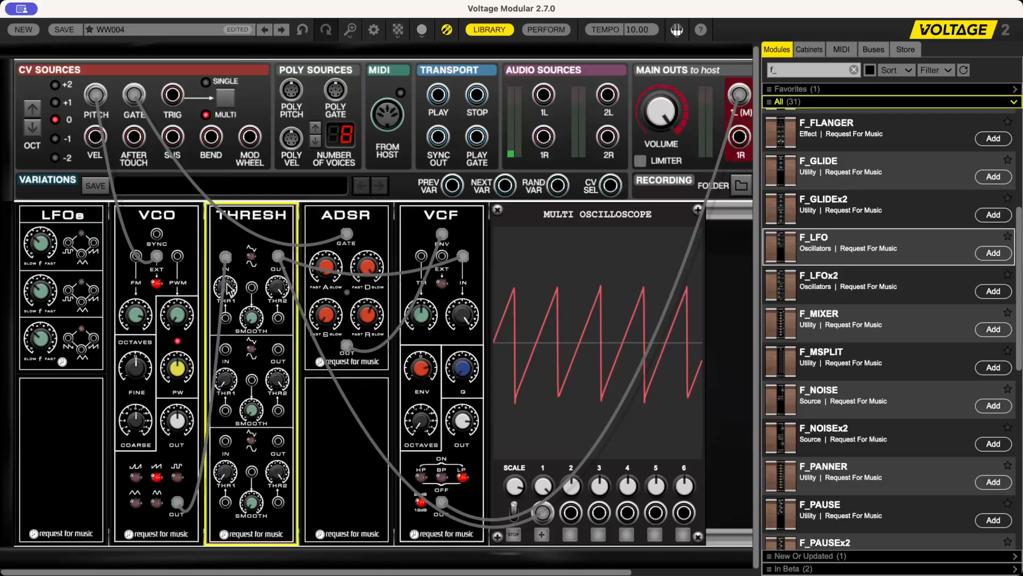
left_click_drag(228, 288, 247, 190)
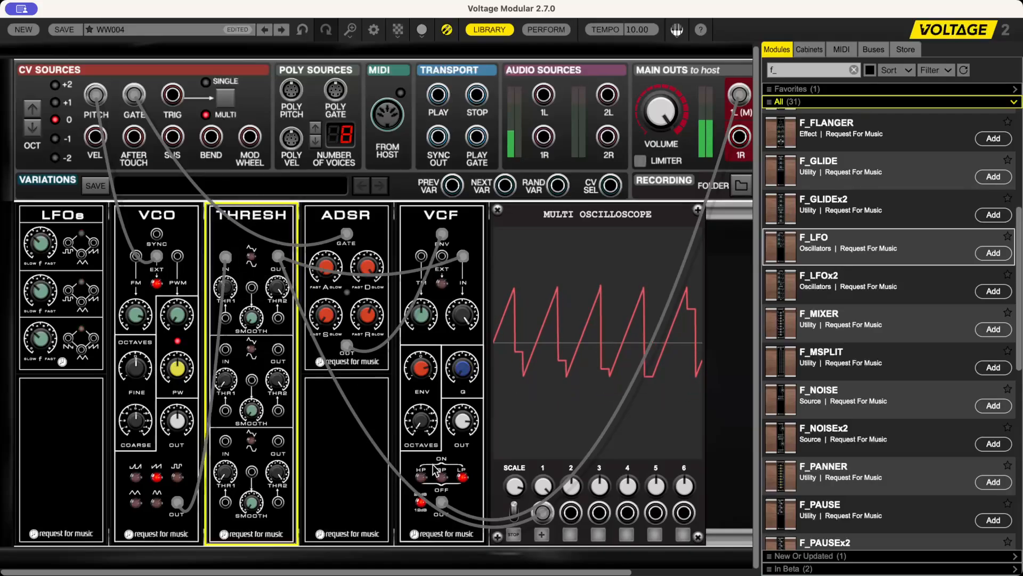
Step: Switch the VCO's waveform from sawtooth to triangle and raise THR1 on the first THRESH section
left_click(152, 481)
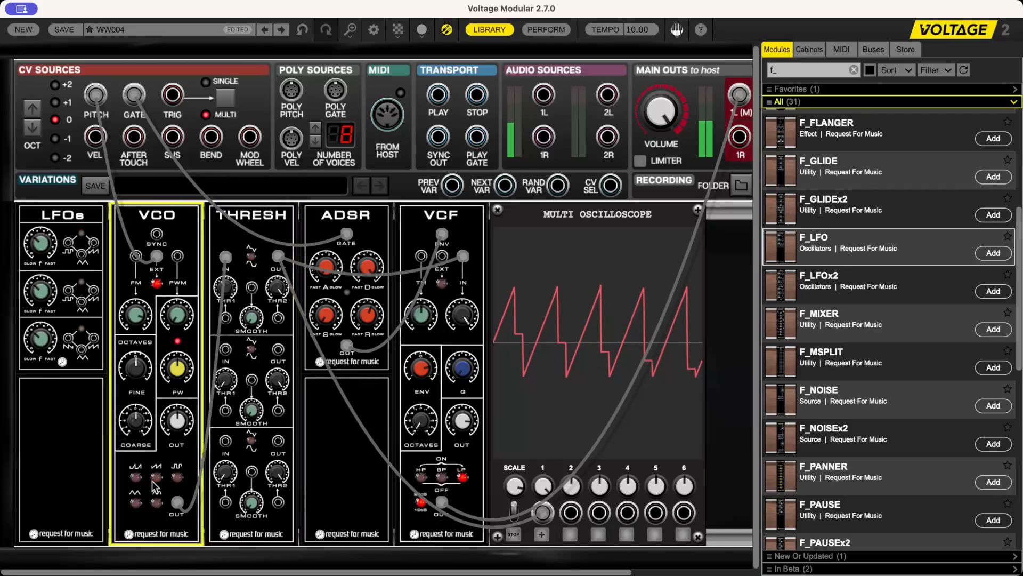
left_click(135, 502)
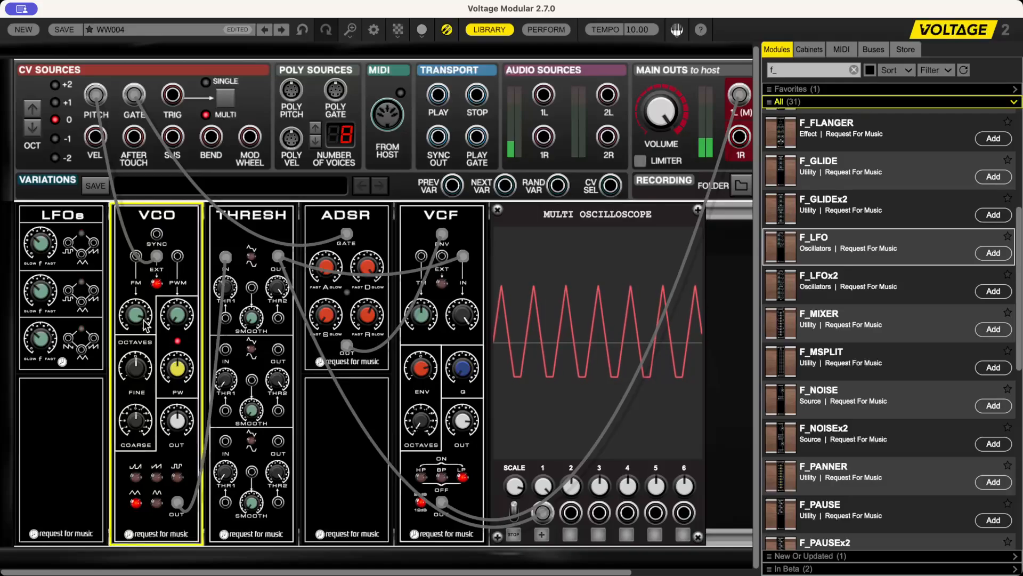
left_click(228, 307)
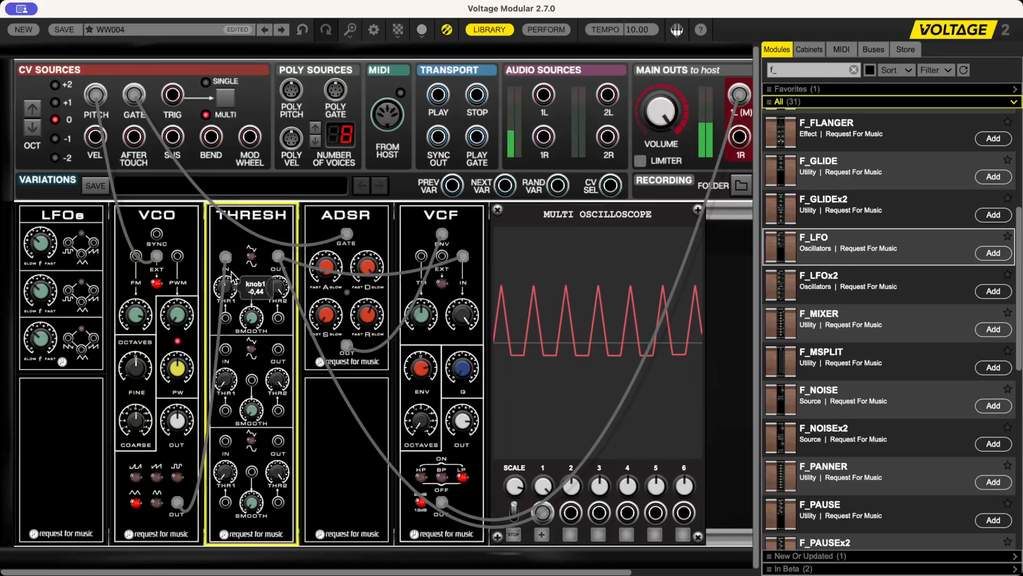
left_click_drag(231, 270, 232, 270)
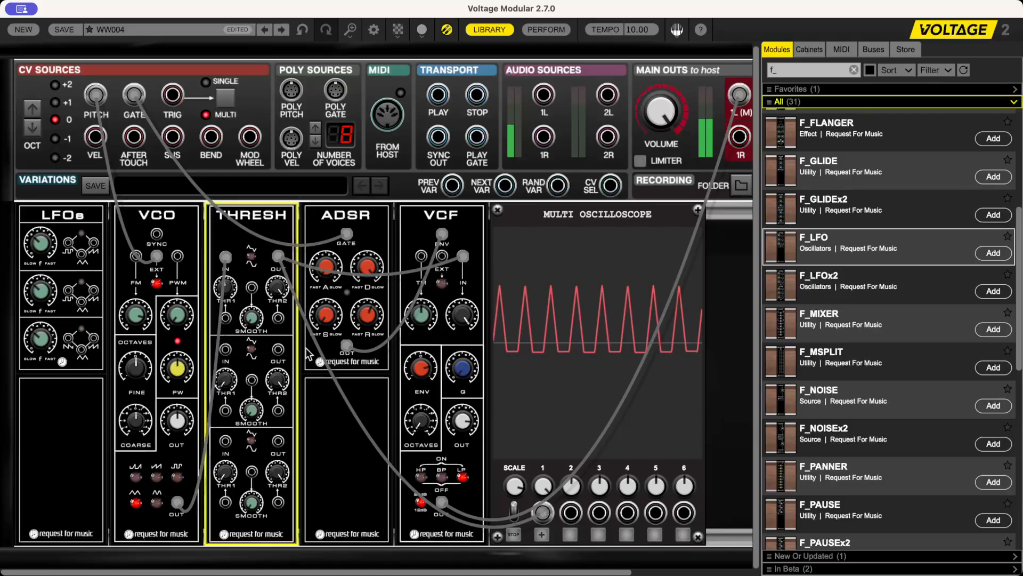
Step: Patch LFO 1's output to the first THRESH section's THR1 CV input and add an F_MIXER between VCO and THRESH
left_click_drag(226, 318, 81, 254)
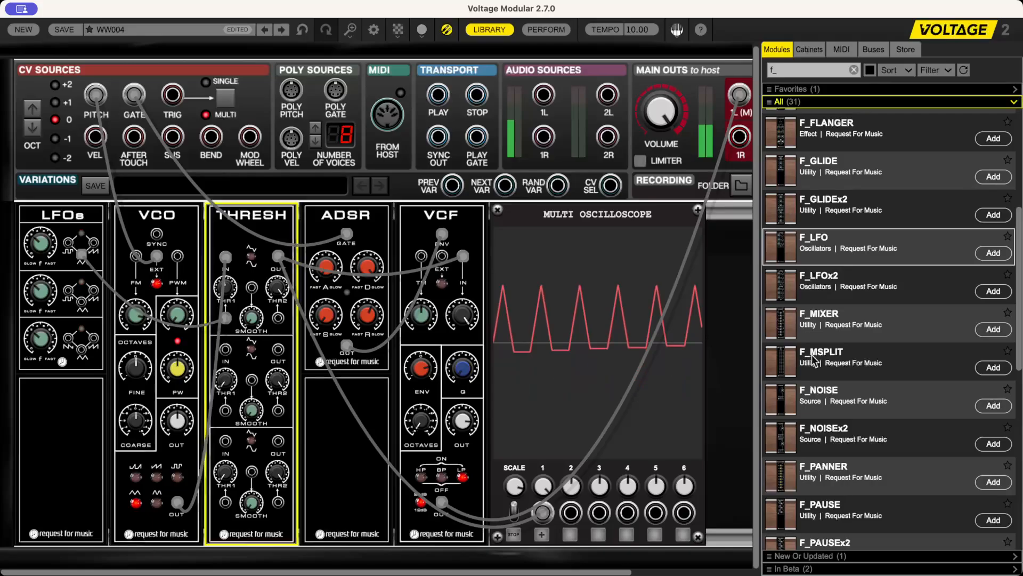
left_click_drag(786, 325, 260, 199)
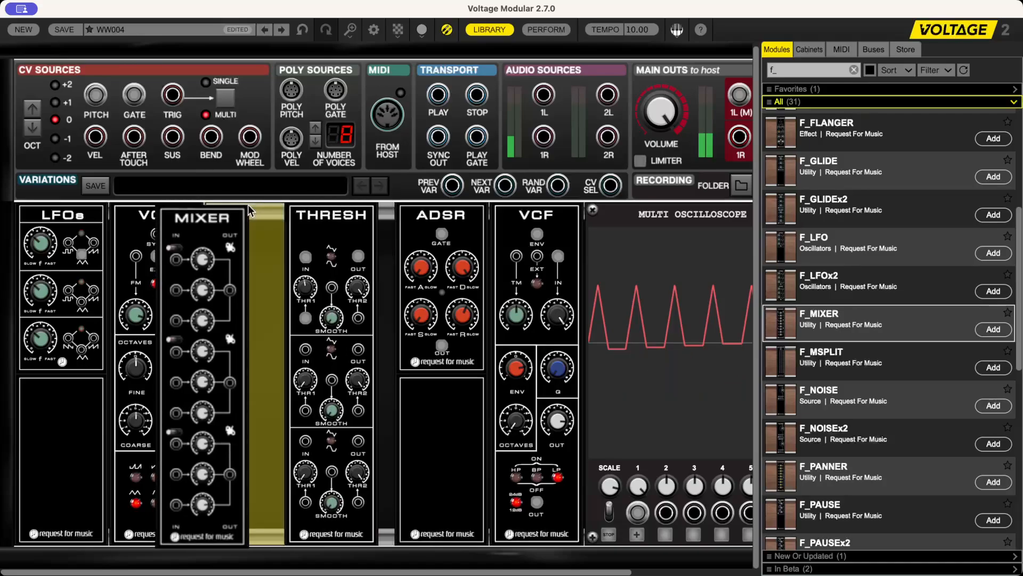
left_click(330, 266)
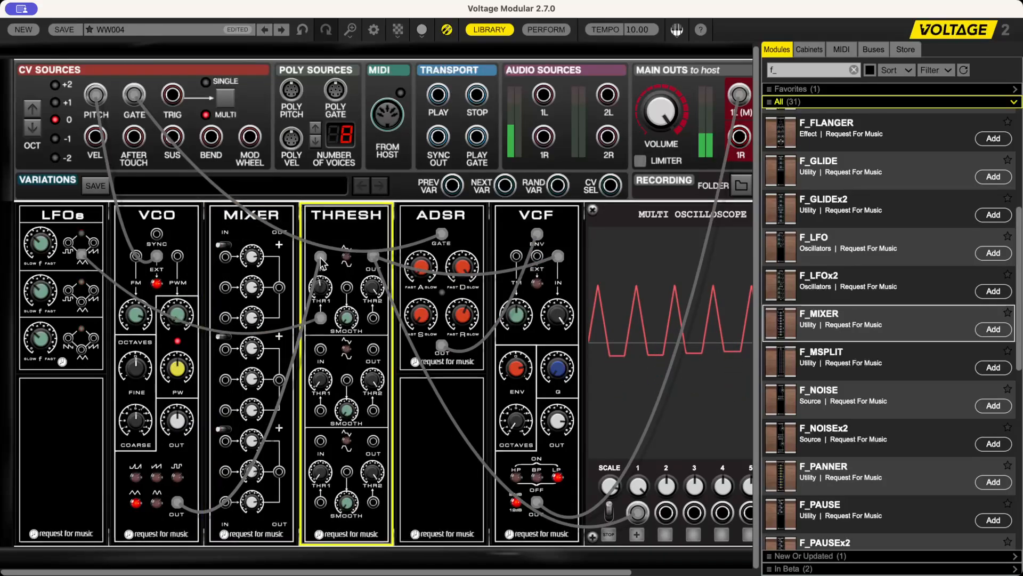
Step: Route LFO 1 through the mixer's first section into the THR1 CV input, then adjust LFO 1's speed and mixer level 1A
left_click_drag(319, 318, 225, 257)
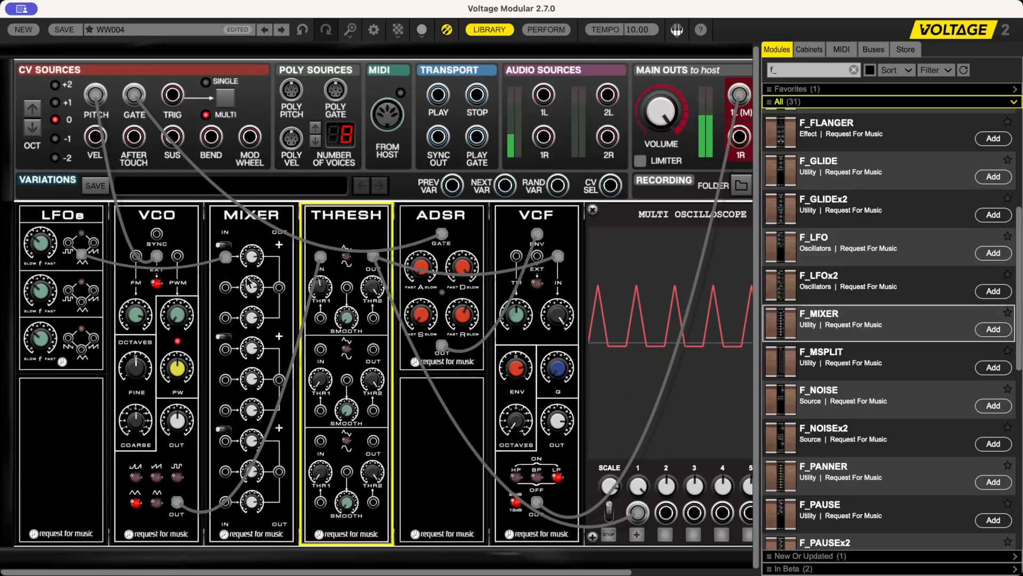
left_click_drag(280, 287, 320, 318)
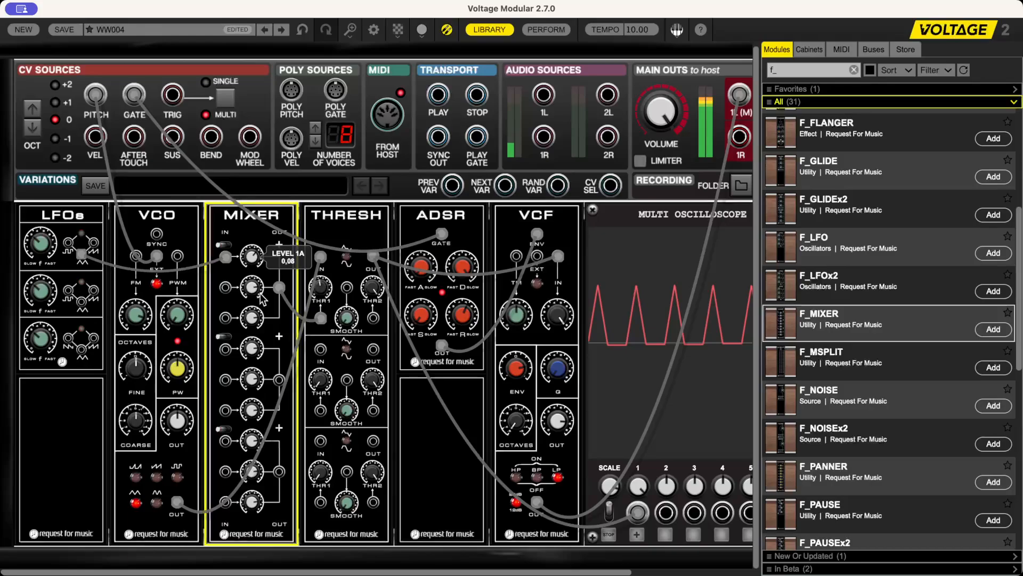
left_click(52, 226)
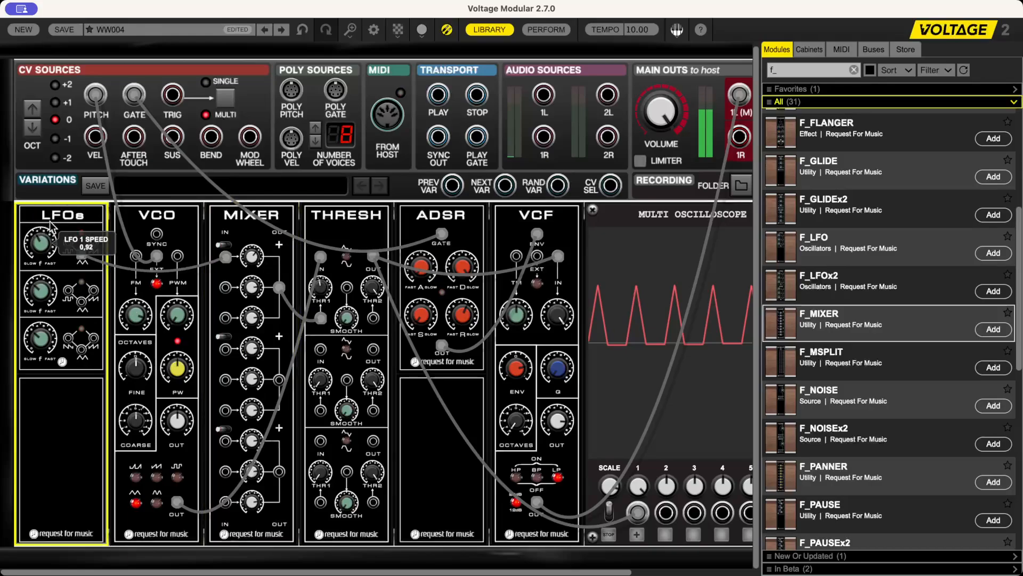
left_click(257, 265)
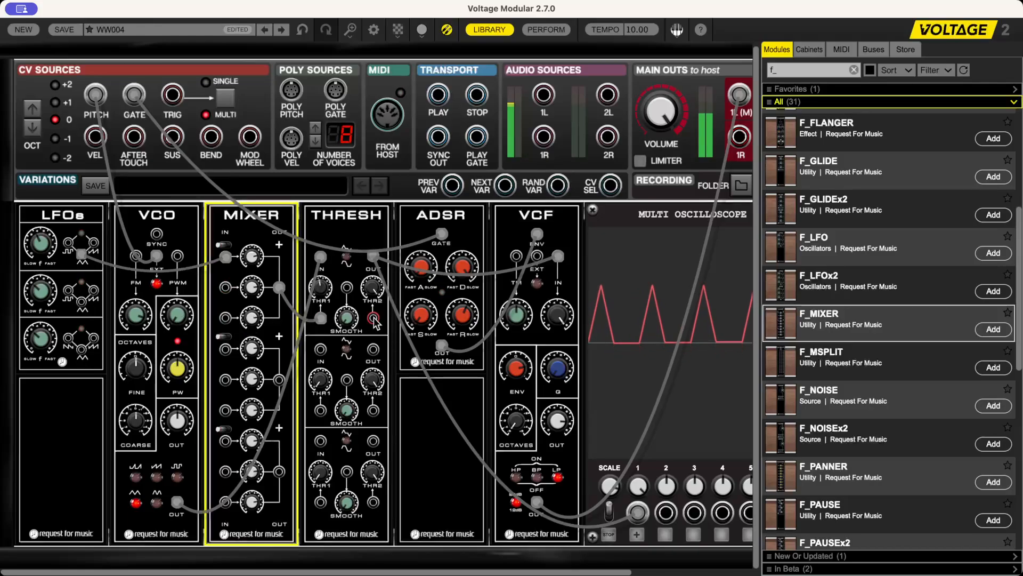
Step: Route LFO 2's output through the mixer's second section into the first THRESH section's THR2 CV input
left_click_drag(374, 318, 85, 302)
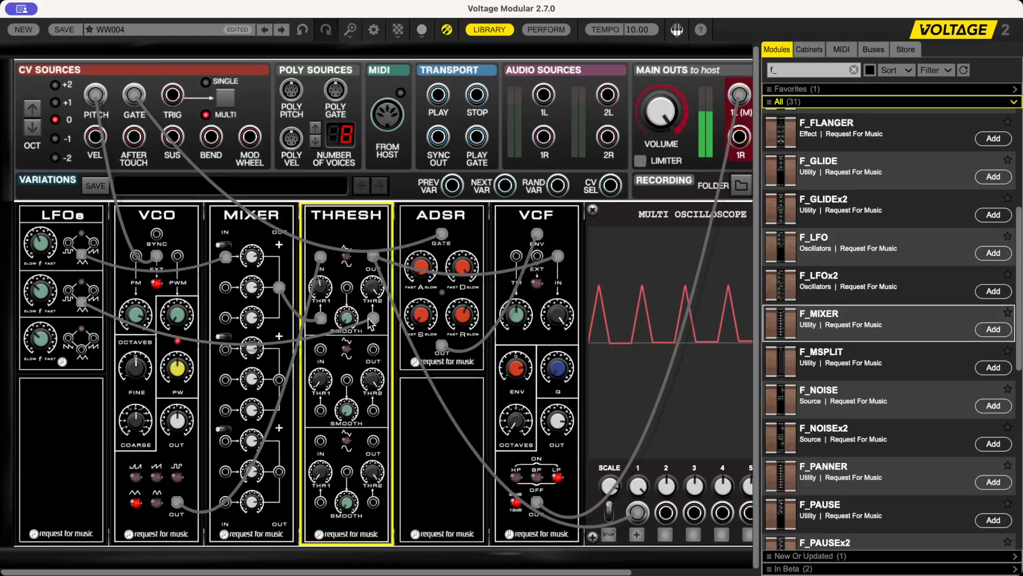
left_click_drag(373, 318, 226, 350)
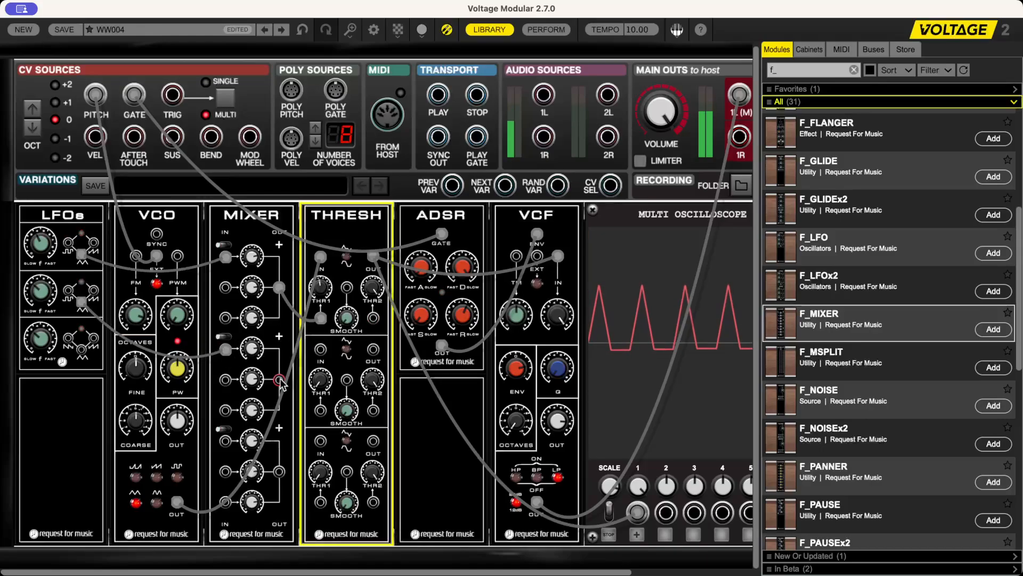
left_click_drag(280, 379, 372, 320)
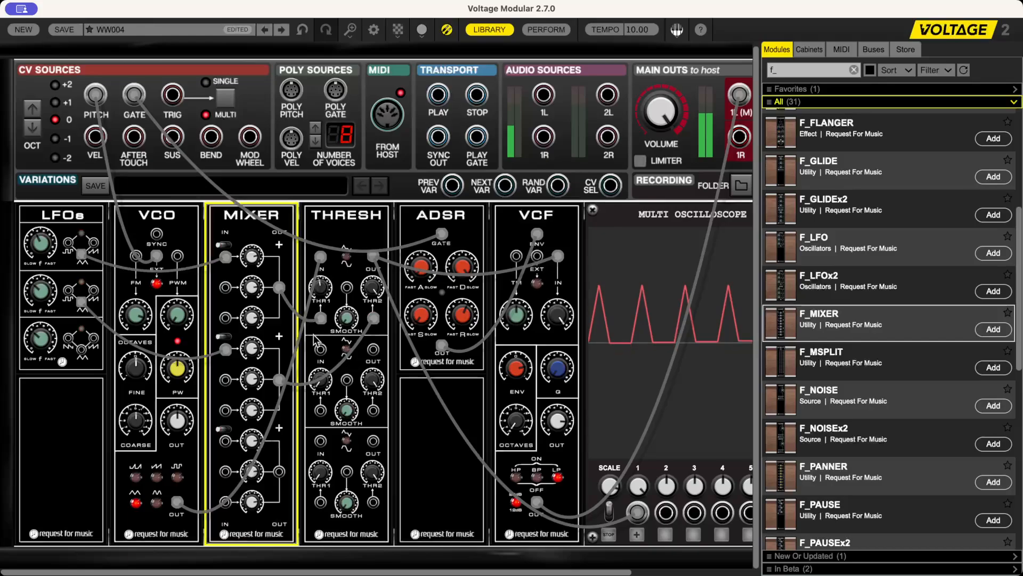
Step: Tune the THR2 modulation by adjusting THR2, LFO 2's speed and mixer level 2A to about 1.08
left_click(370, 298)
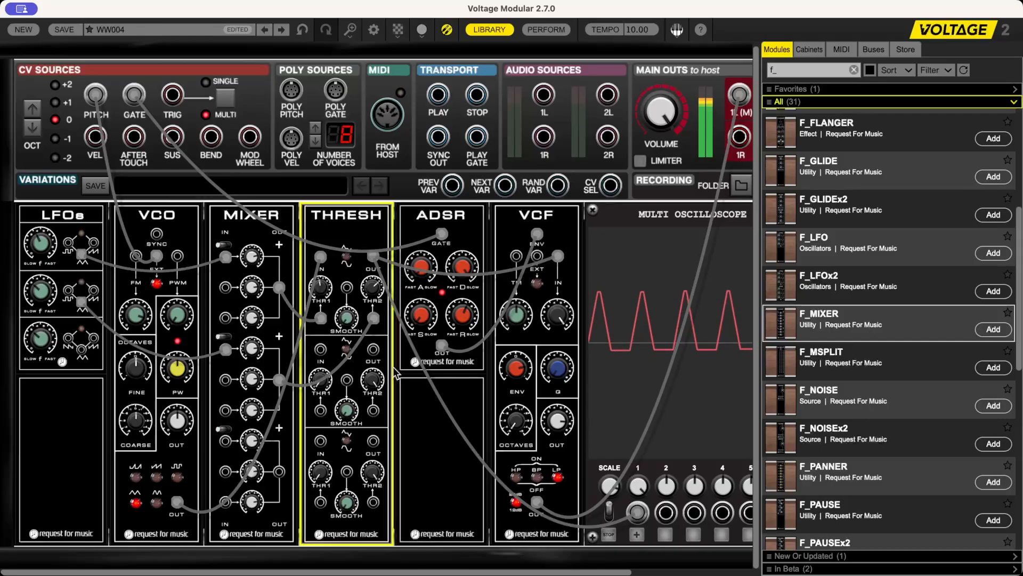
left_click(43, 295)
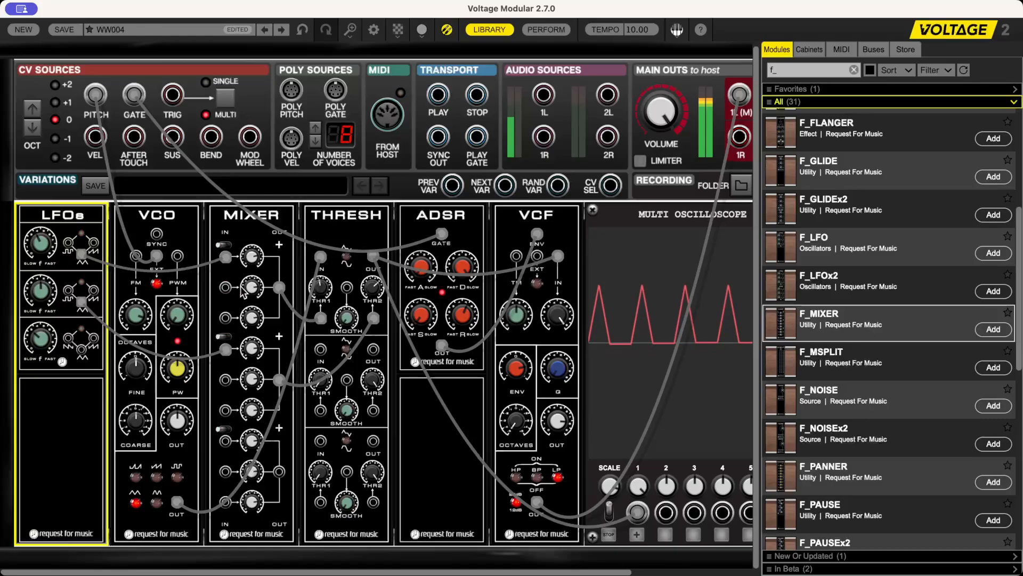
left_click(259, 327)
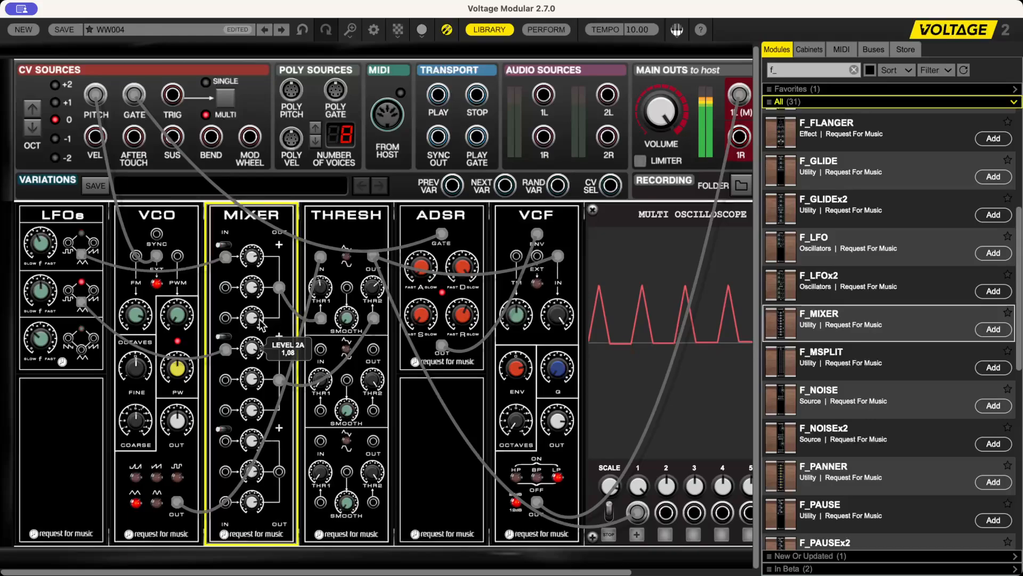
left_click(370, 291)
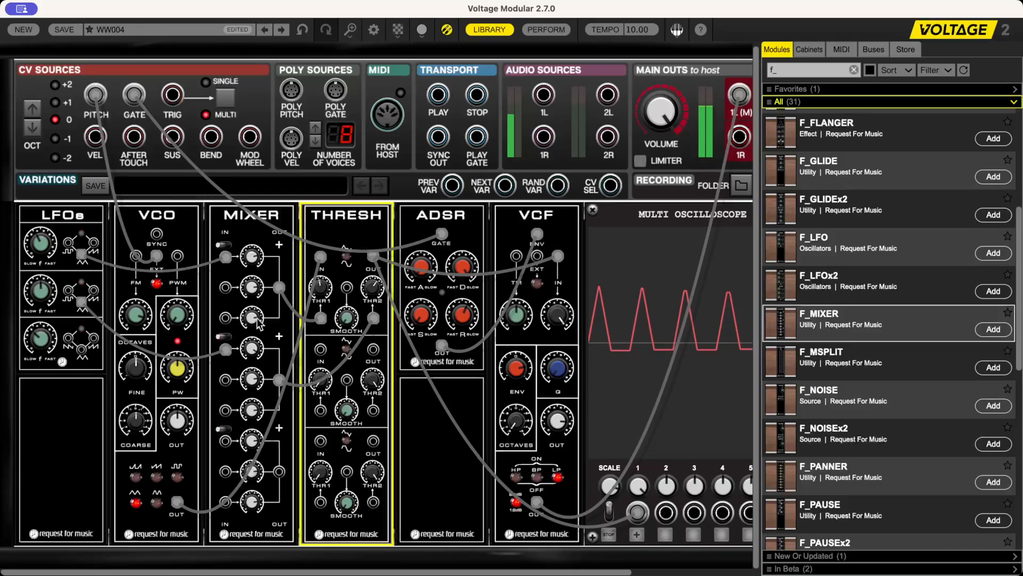
Step: Adjust the first THRESH section's SMOOTH, patch LFO 3's output to its CV input, and adjust LFO 3's speed
mouse_move(350, 316)
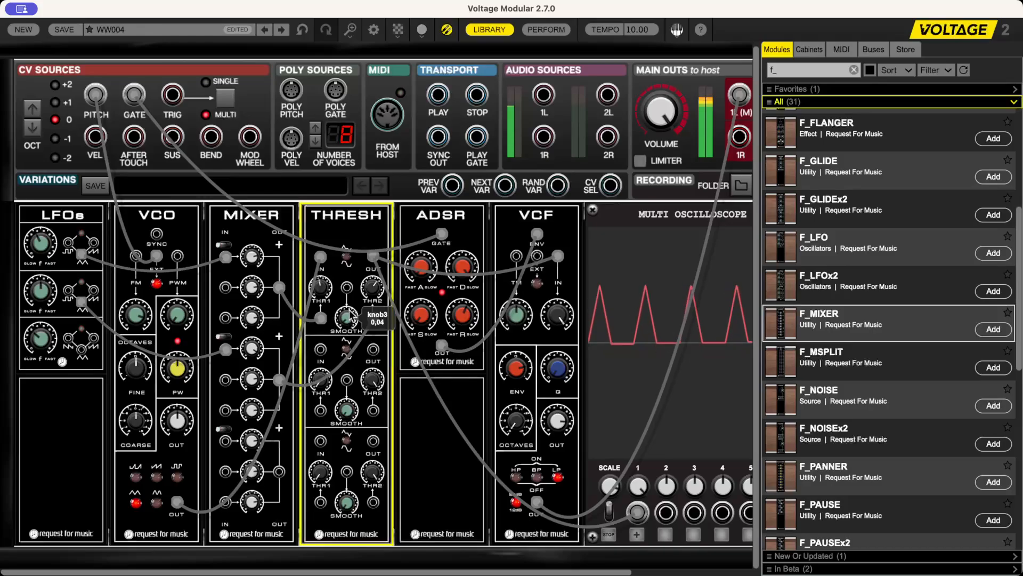
left_click_drag(350, 311, 81, 350)
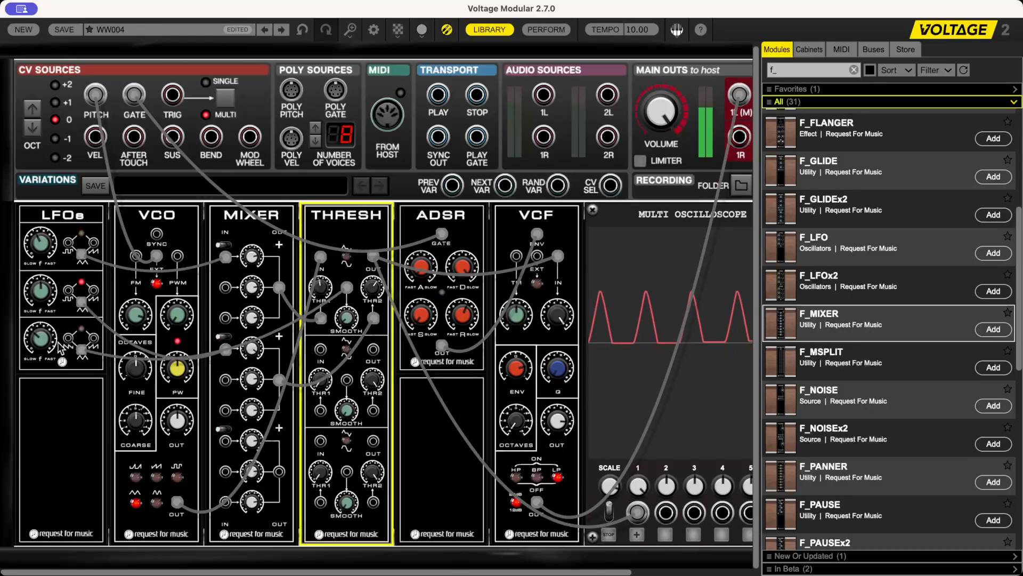
left_click(60, 367)
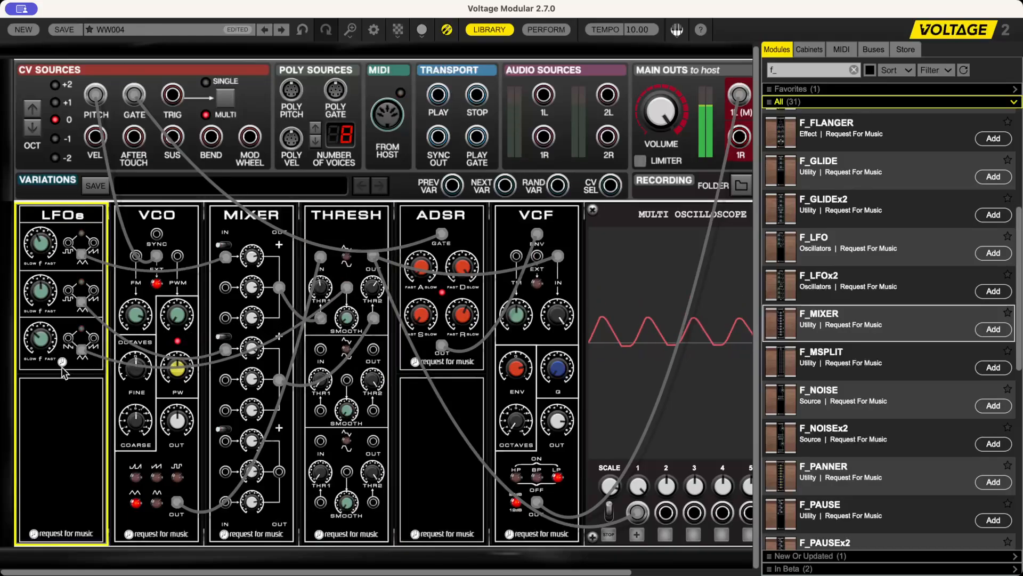